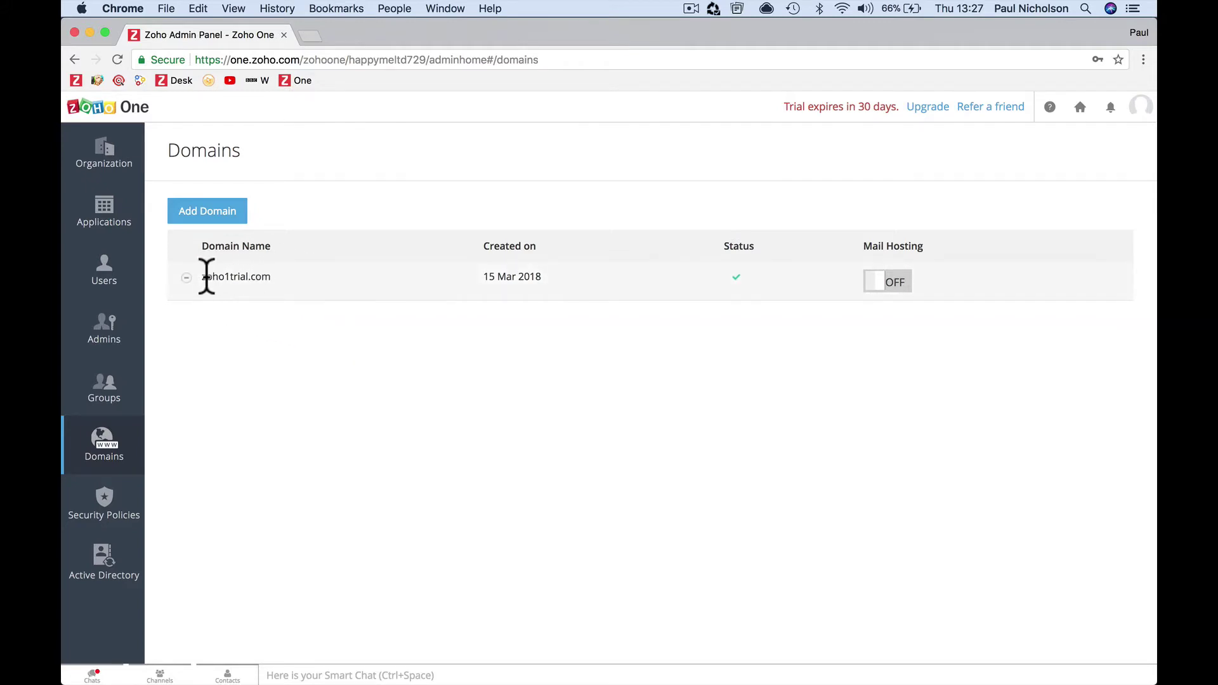
Highlight the zoho1trial.com domain name on the Domains page, then clear the selection
{"action": "left_click_drag", "start_coordinate": [203, 276], "coordinate": [260, 275]}
{"action": "left_click_drag", "start_coordinate": [207, 277], "coordinate": [305, 312]}
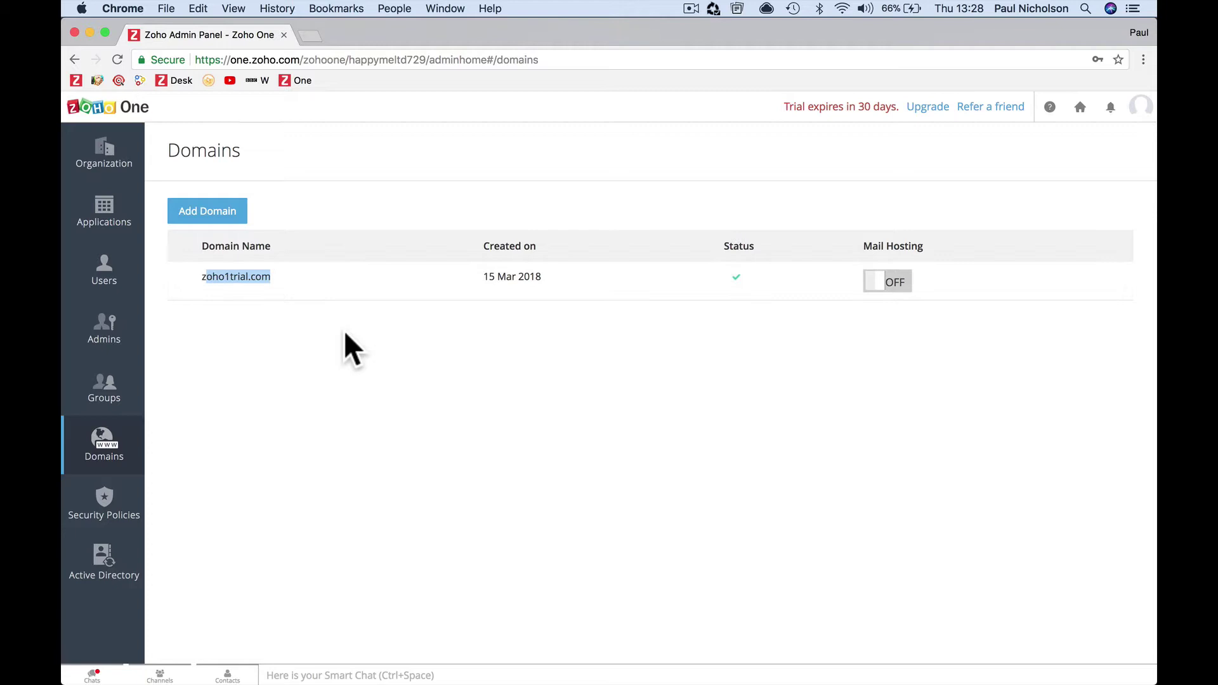
{"action": "left_click", "coordinate": [783, 321]}
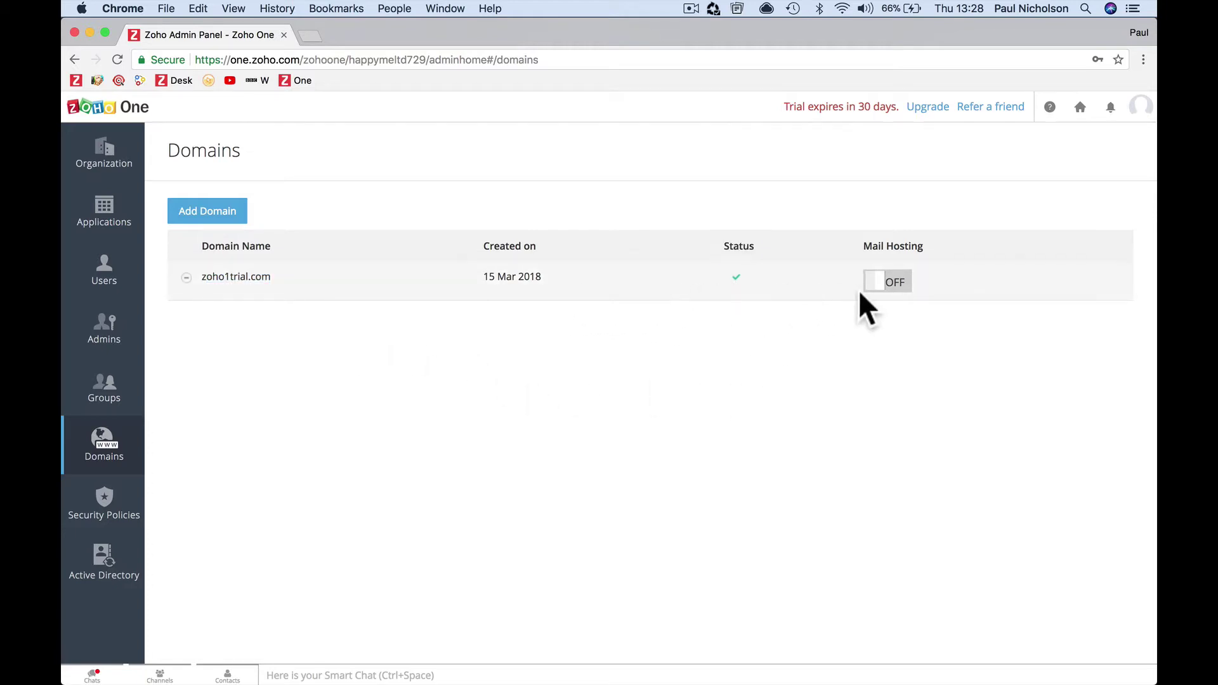
Turn Mail Hosting on for zoho1trial.com and associate Zoho Mail with Zoho One
{"action": "left_click", "coordinate": [887, 282]}
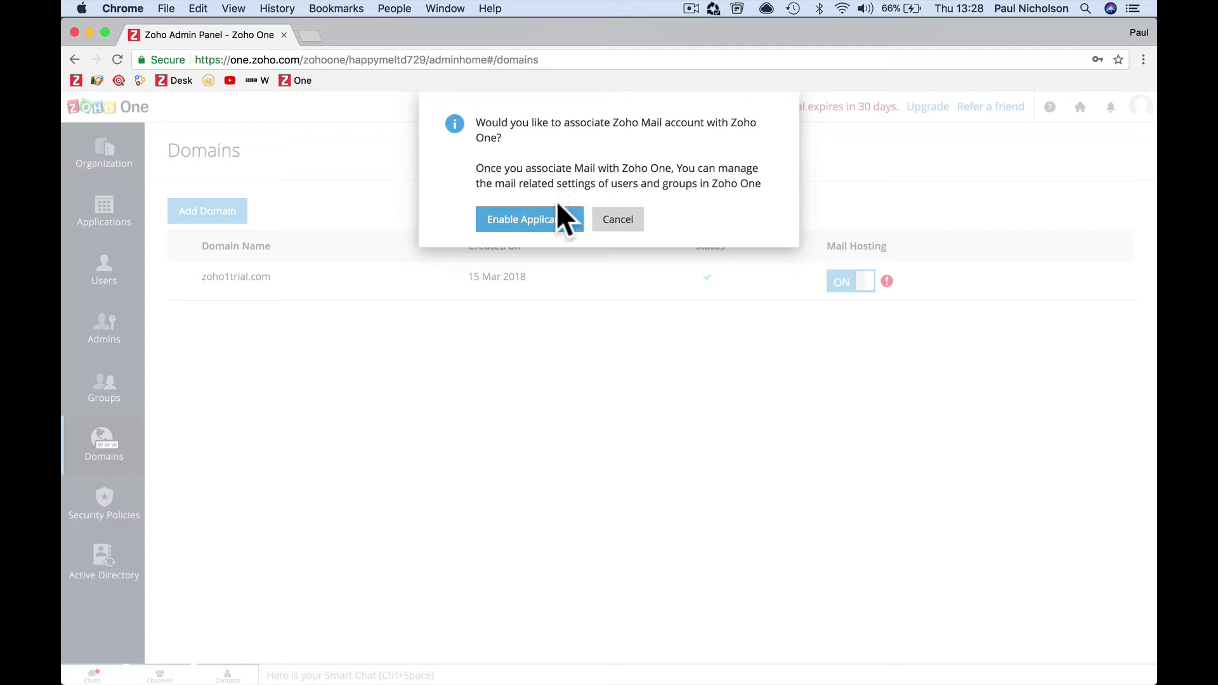
{"action": "left_click", "coordinate": [542, 222]}
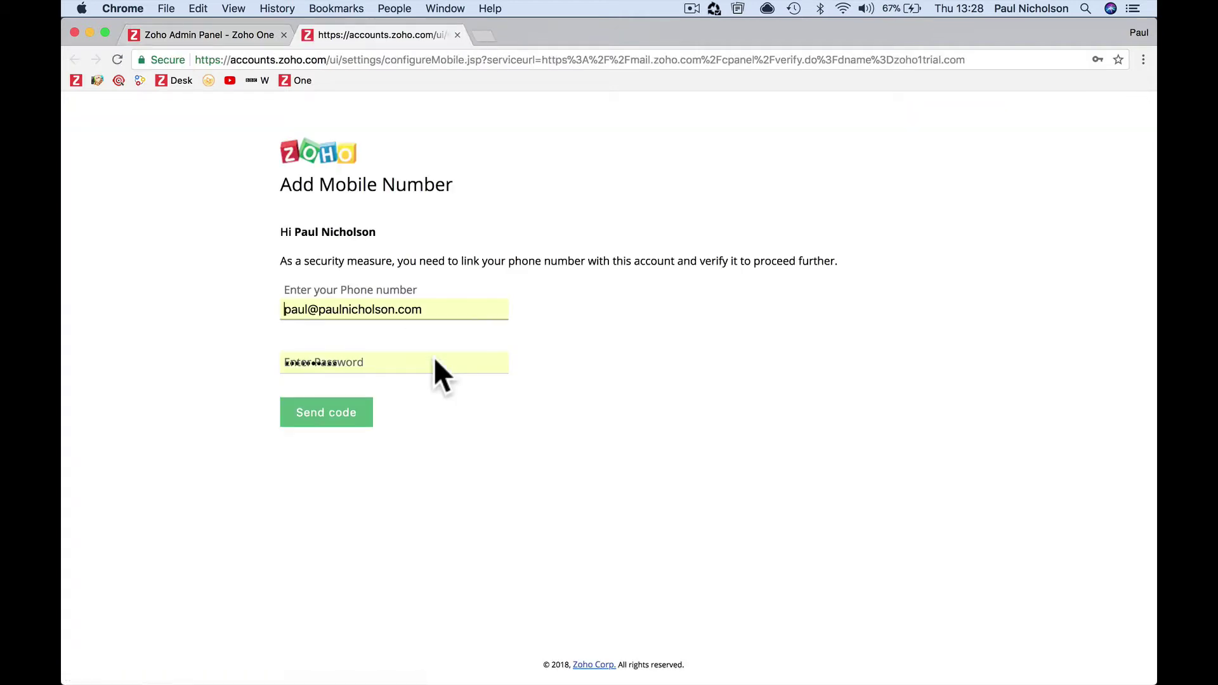
Fill in the mobile number and account password, then request a verification code
{"action": "left_click", "coordinate": [434, 360]}
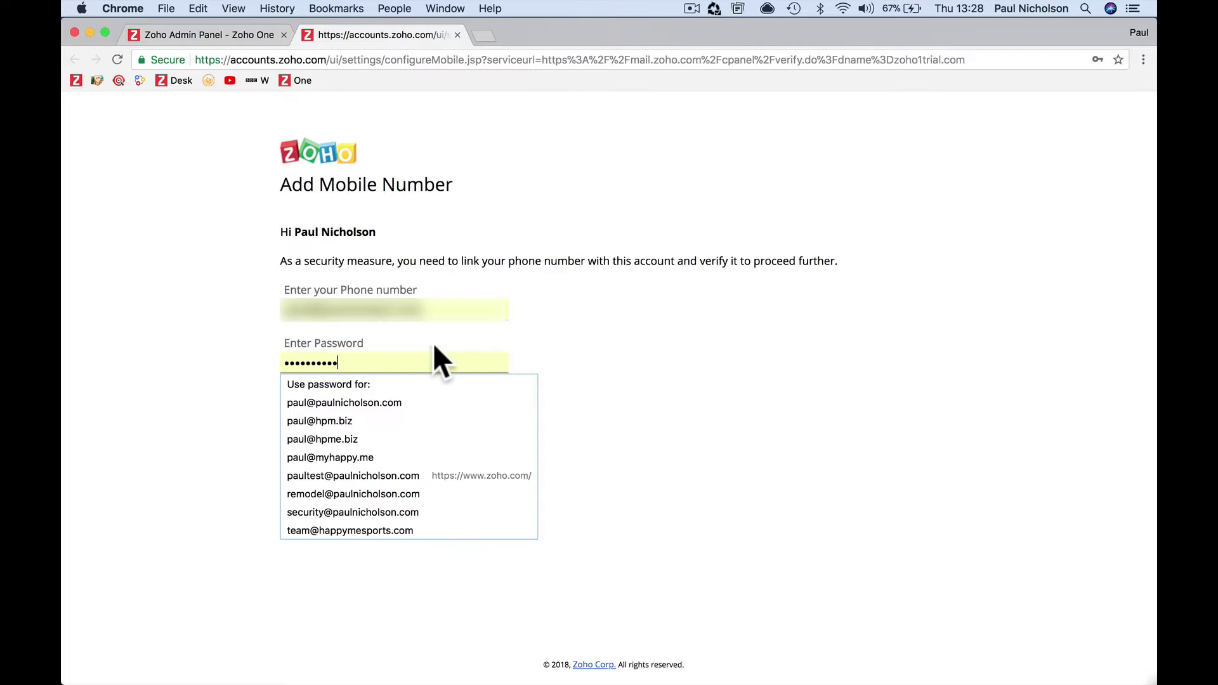
{"action": "left_click", "coordinate": [468, 305]}
{"action": "key", "text": "super+a"}
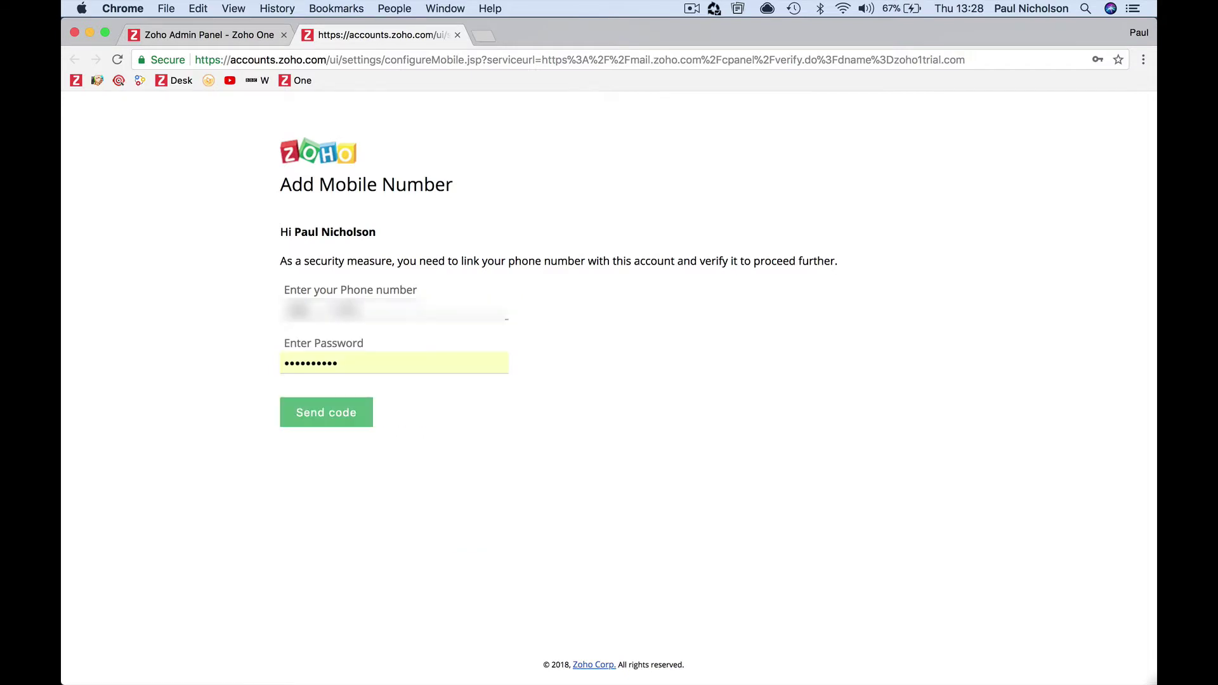
{"action": "key", "text": "super+a"}
{"action": "key", "text": "BackSpace"}
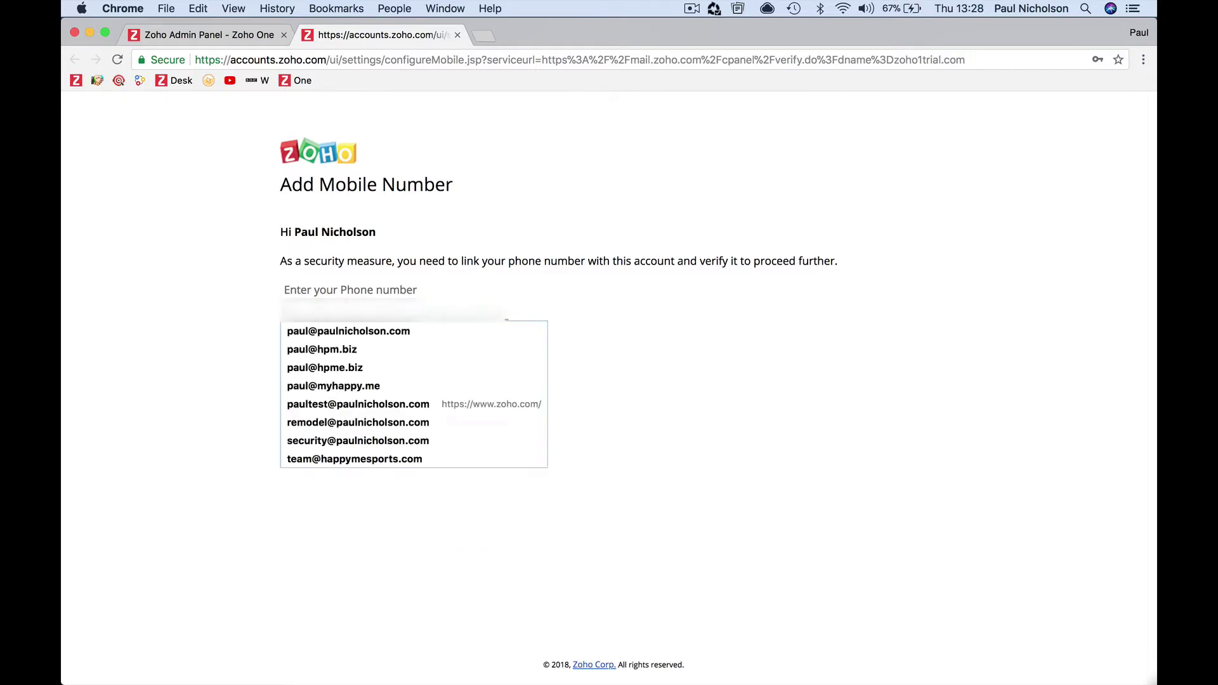
{"action": "key", "text": "super+v"}
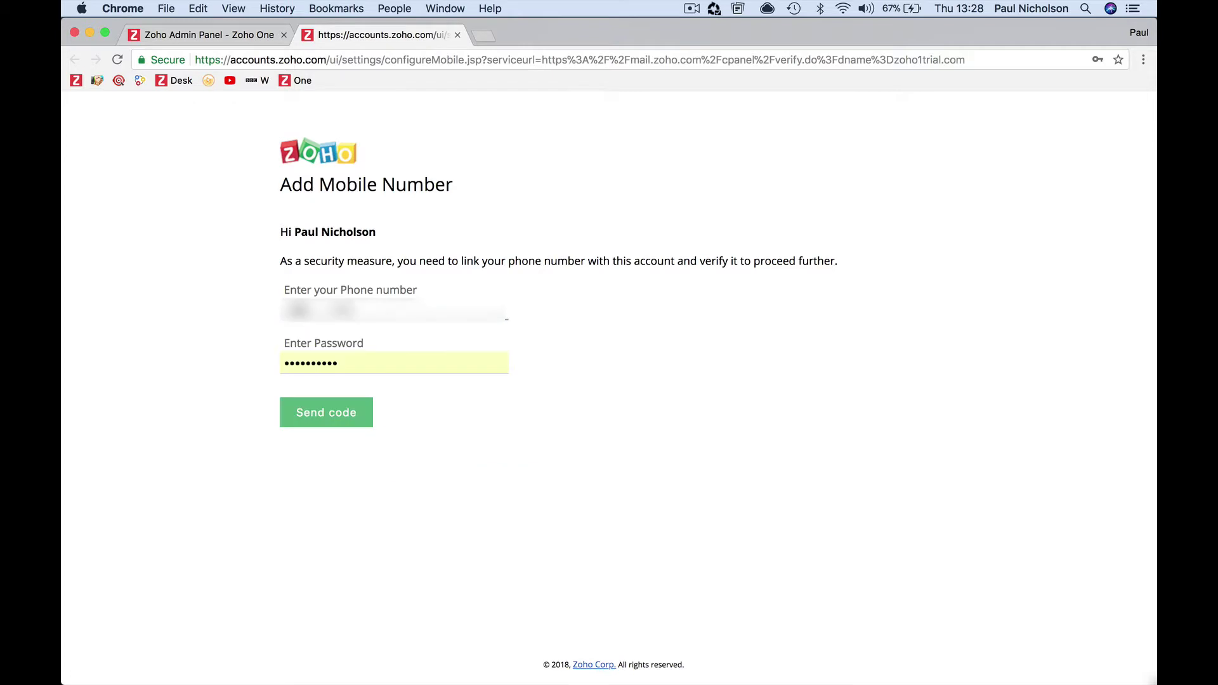
{"action": "key", "text": "super+a"}
{"action": "key", "text": "BackSpace"}
{"action": "key", "text": "super+v"}
{"action": "type", "text": "12345678"}
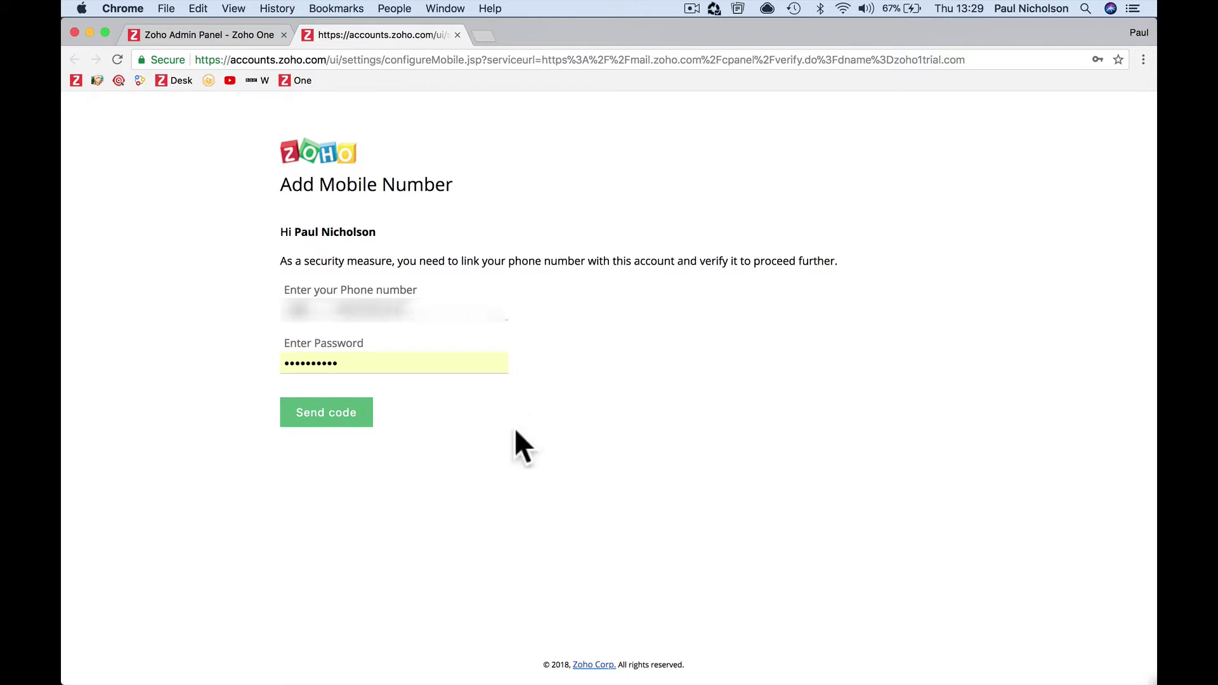
{"action": "left_click", "coordinate": [326, 411]}
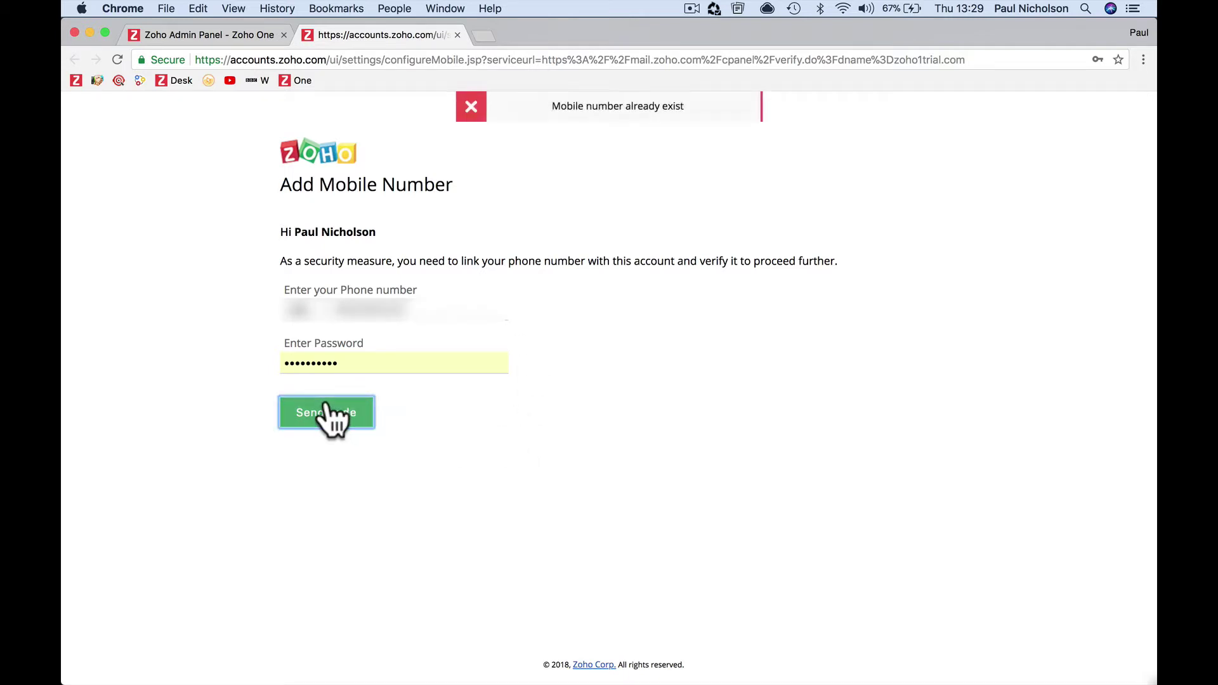
{"action": "left_click", "coordinate": [468, 311]}
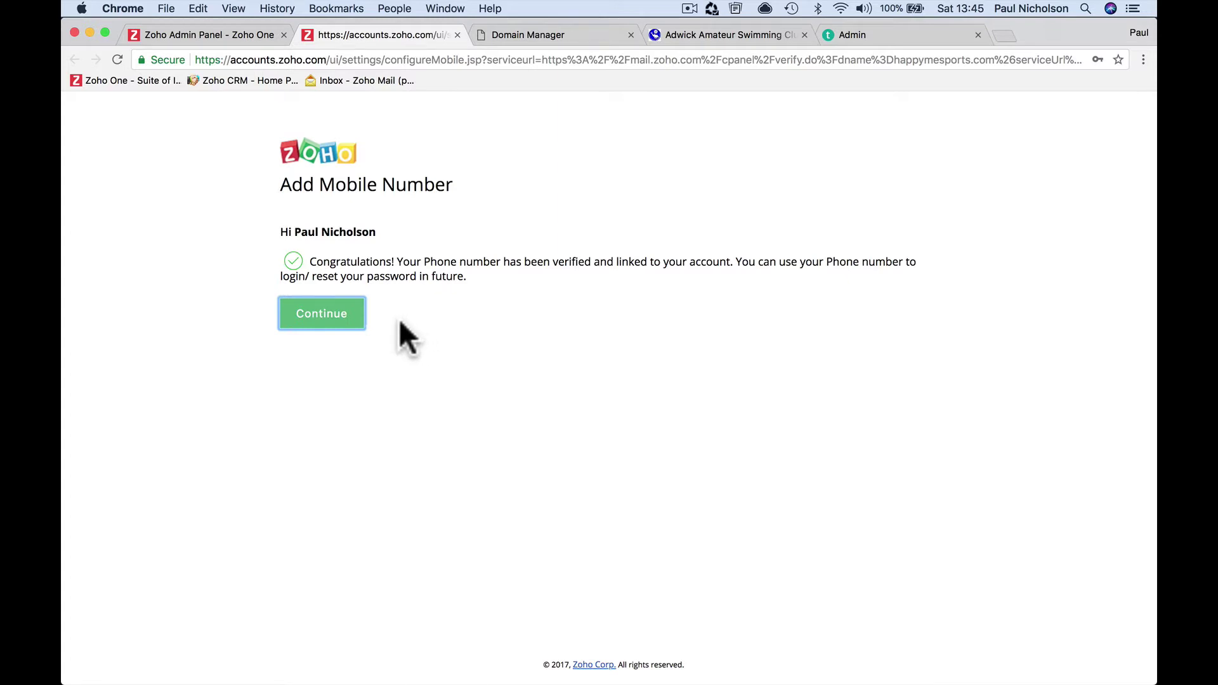
{"action": "left_click", "coordinate": [331, 323]}
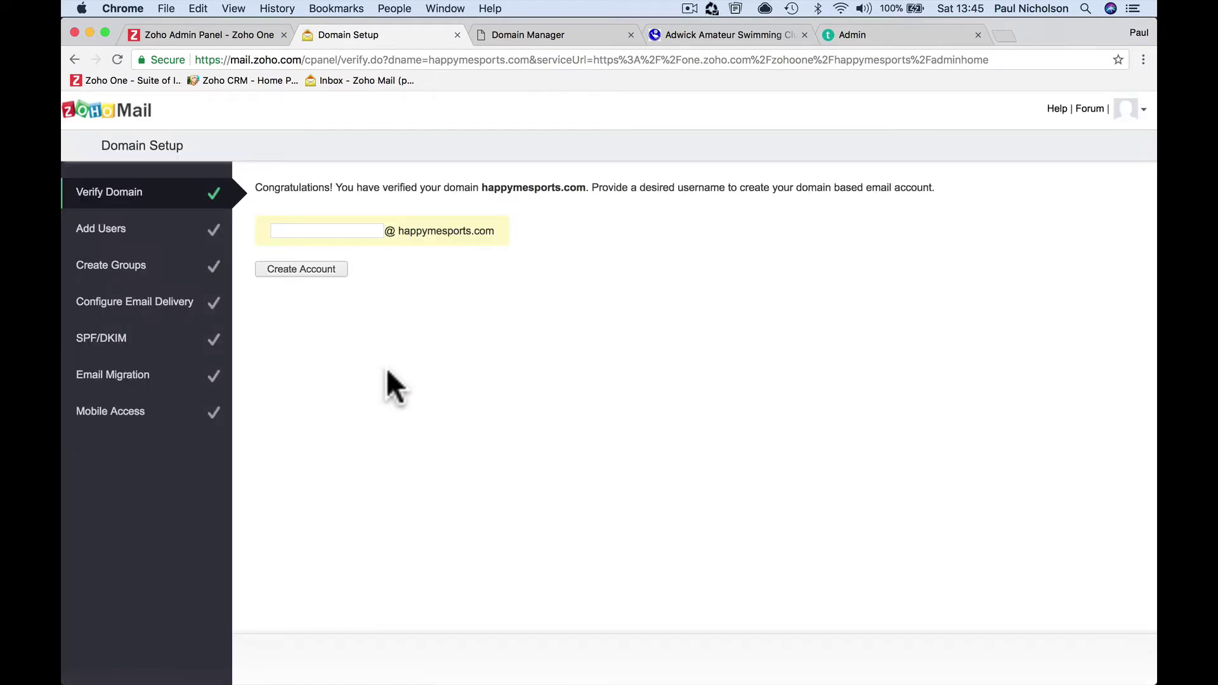
{"action": "left_click", "coordinate": [345, 231]}
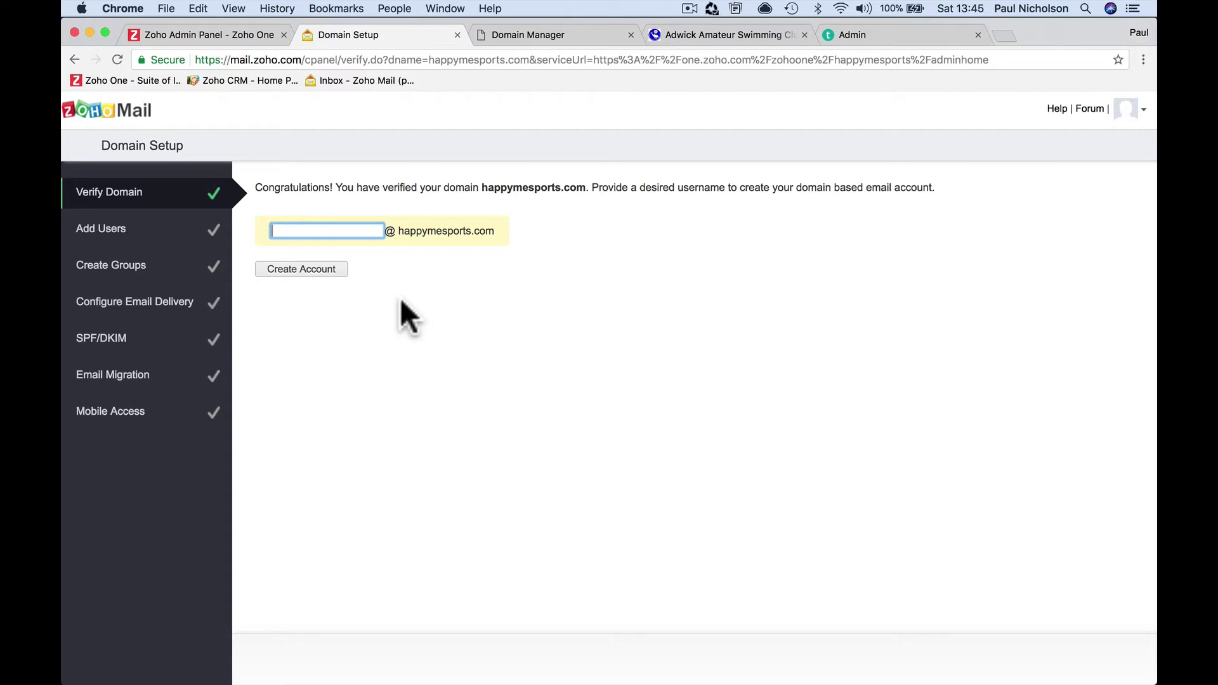
{"action": "left_click", "coordinate": [312, 270]}
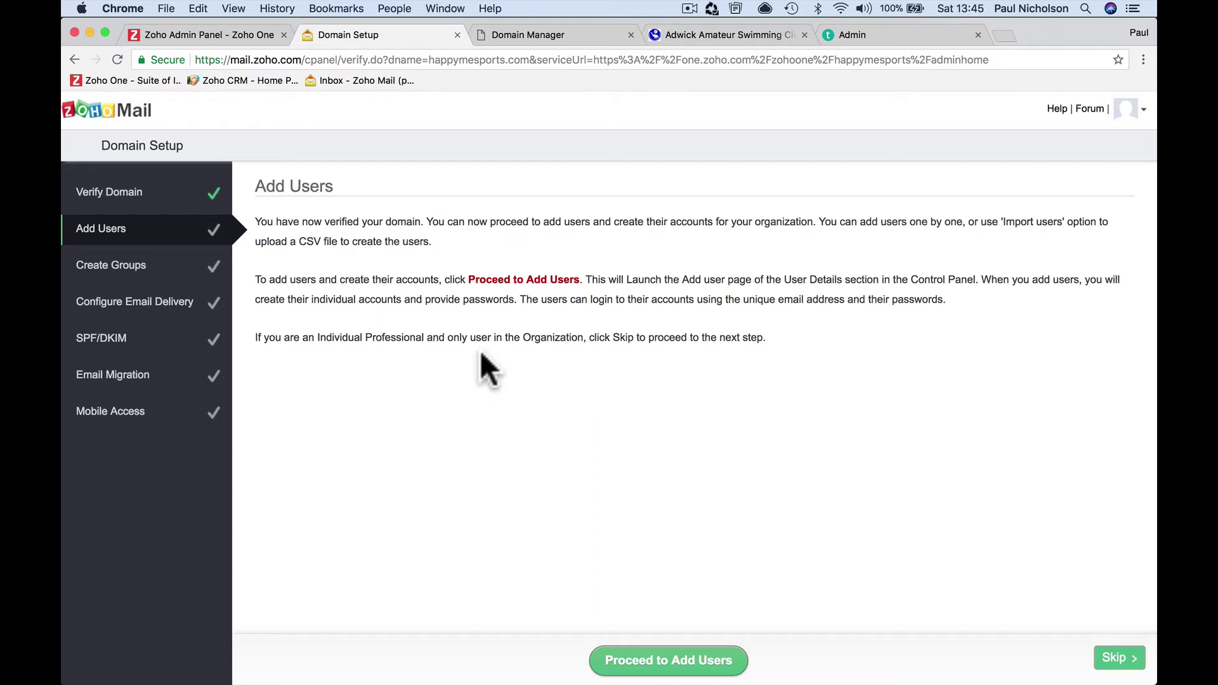
Skip the Add Users and Groups steps to reach Configure Email Delivery
{"action": "left_click", "coordinate": [1118, 659]}
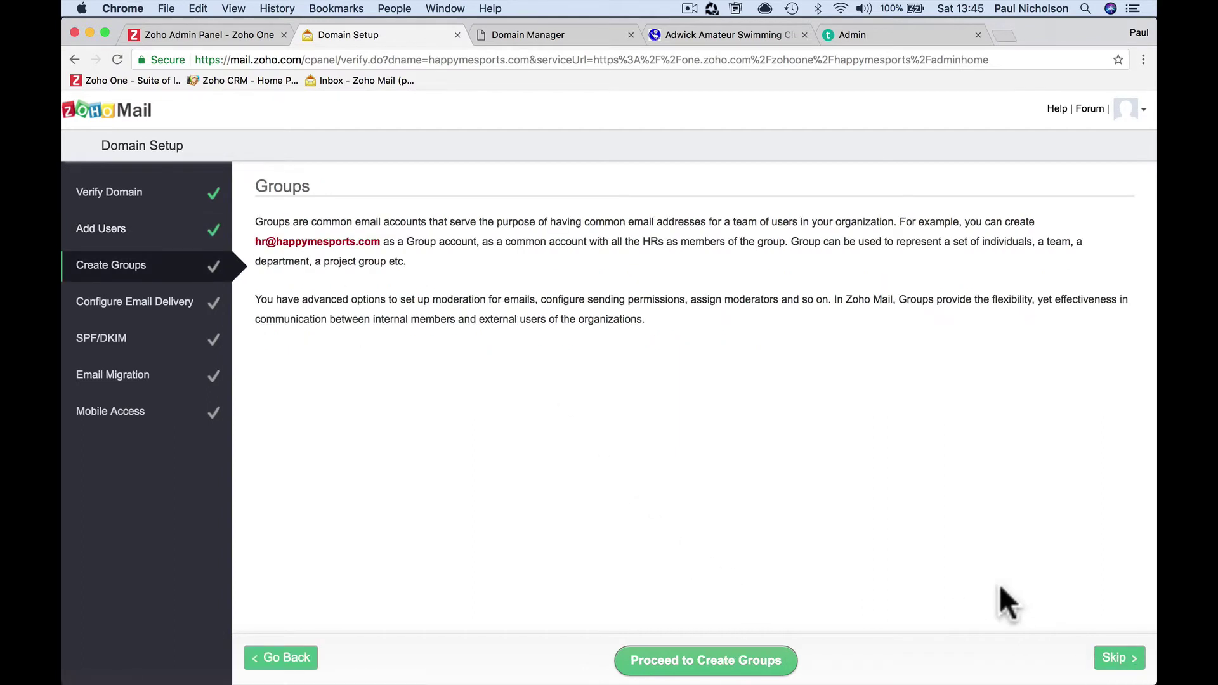
{"action": "left_click", "coordinate": [1107, 657]}
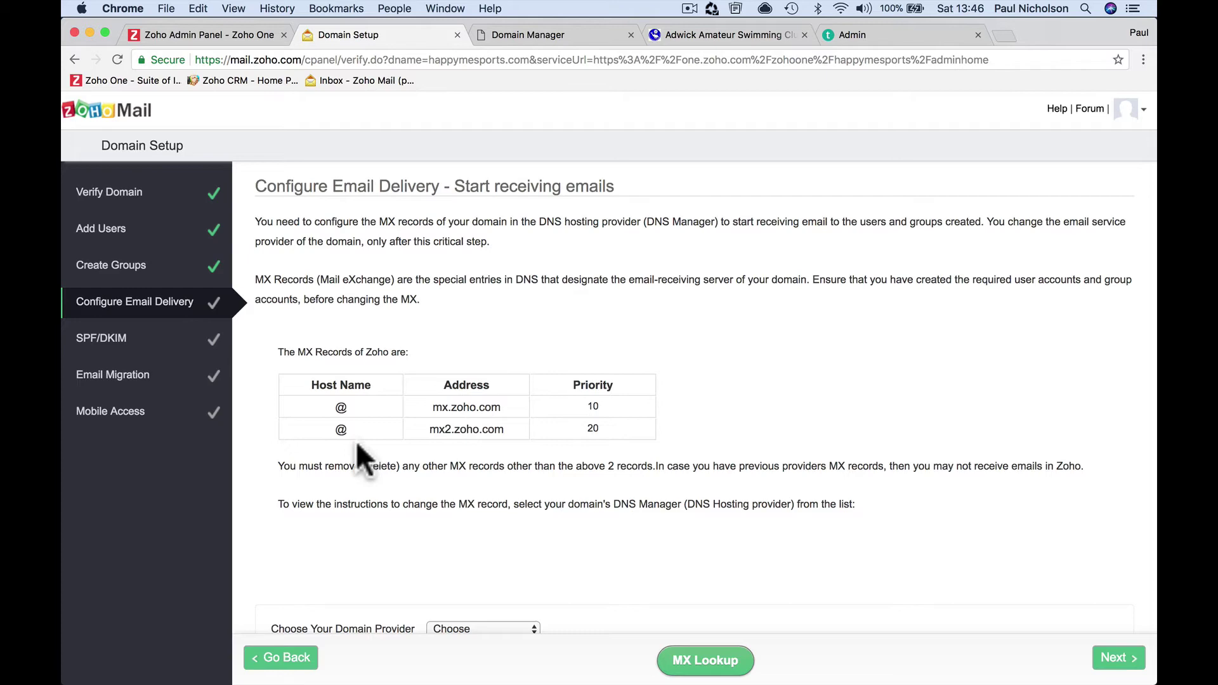
Open GoDaddy DNS management for happymesports.com and copy mx.zoho.com from Zoho's setup page
{"action": "left_click", "coordinate": [539, 35]}
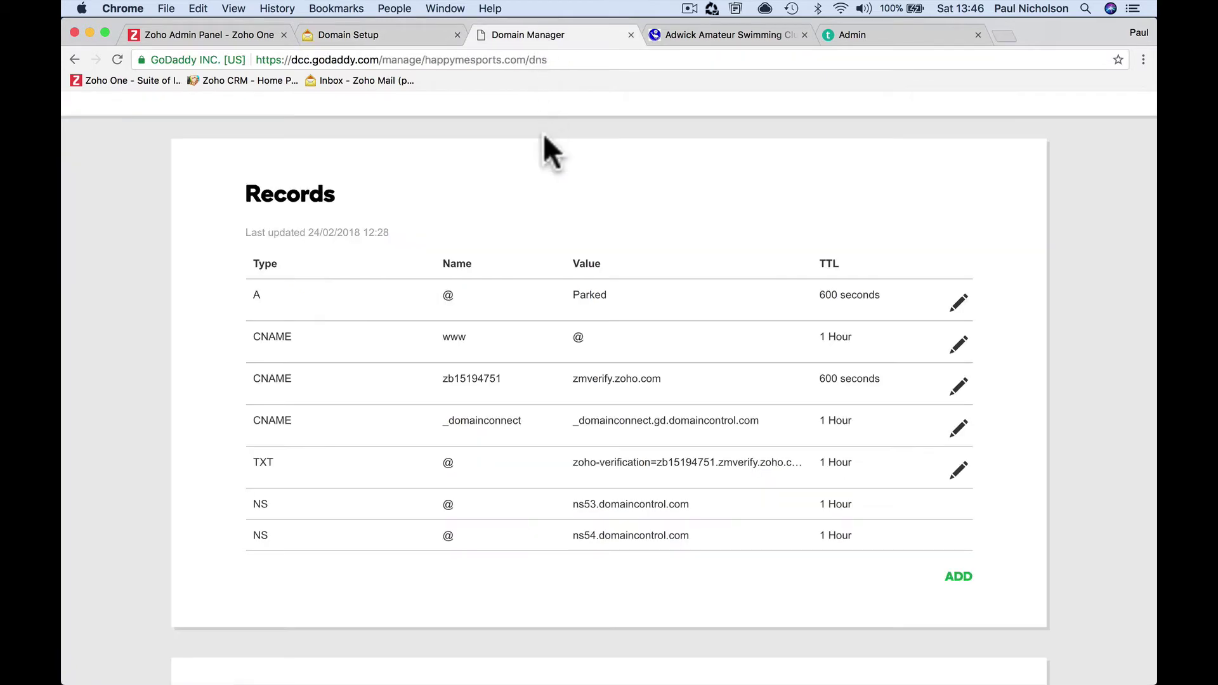
{"action": "scroll", "coordinate": [528, 303], "scroll_direction": "up", "scroll_amount": 5}
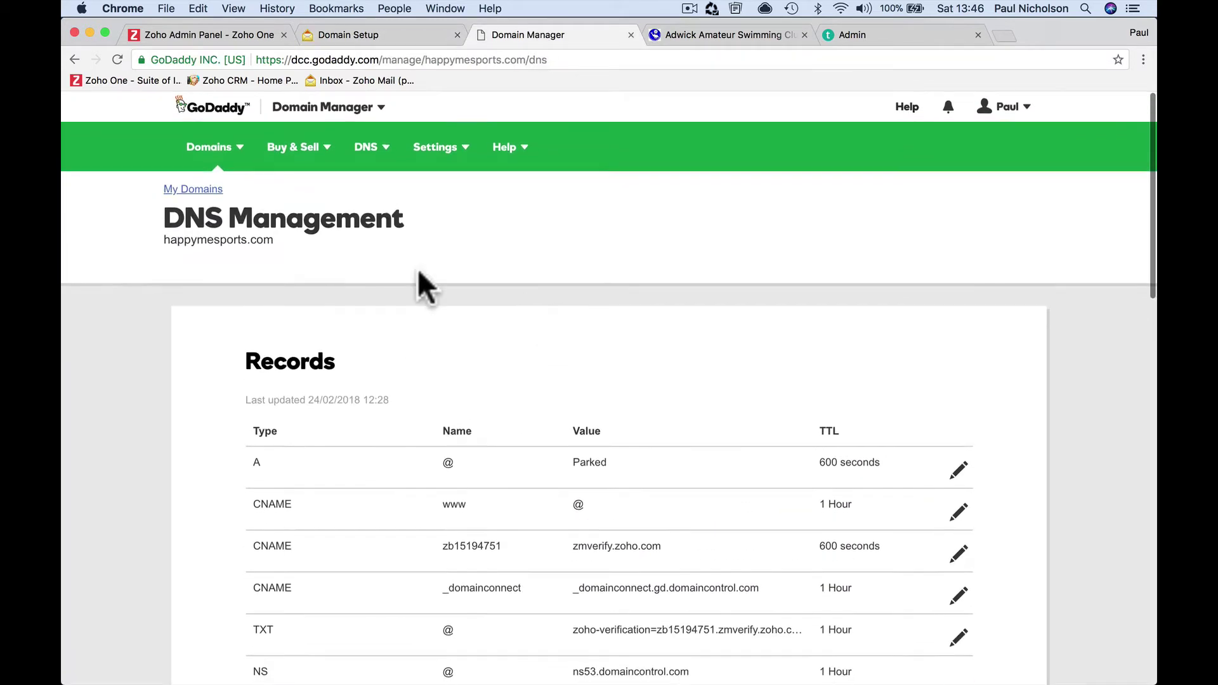
{"action": "left_click", "coordinate": [192, 191]}
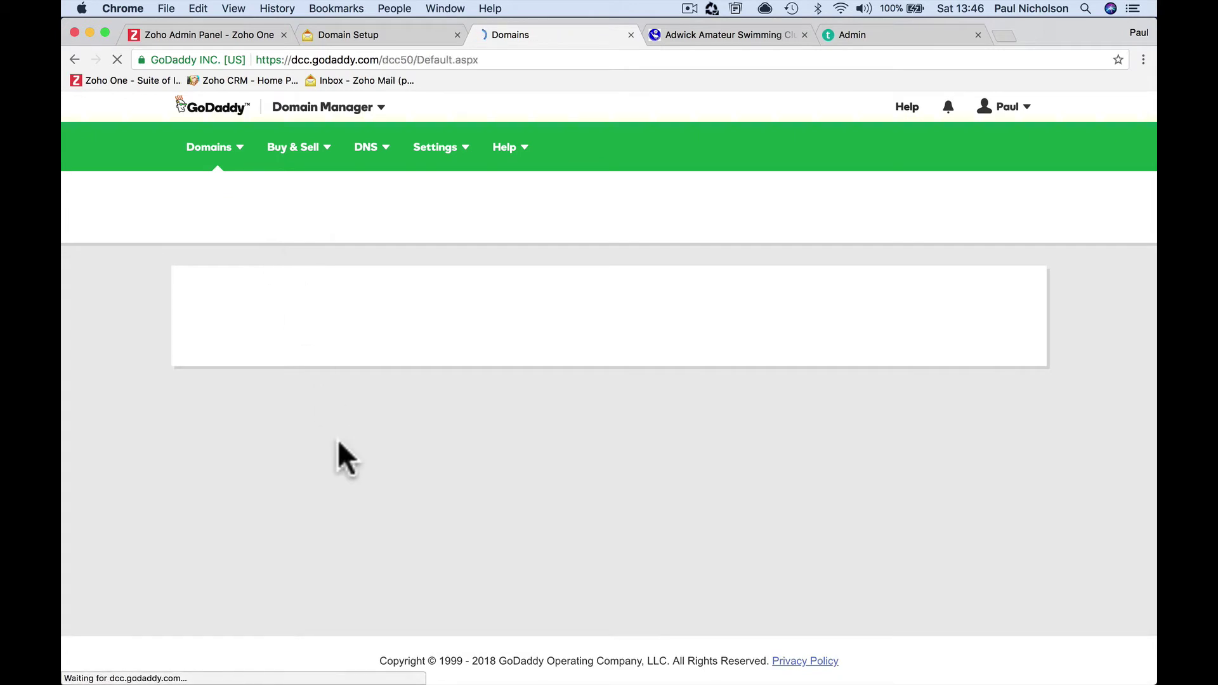
{"action": "scroll", "coordinate": [339, 444], "scroll_direction": "down", "scroll_amount": 1}
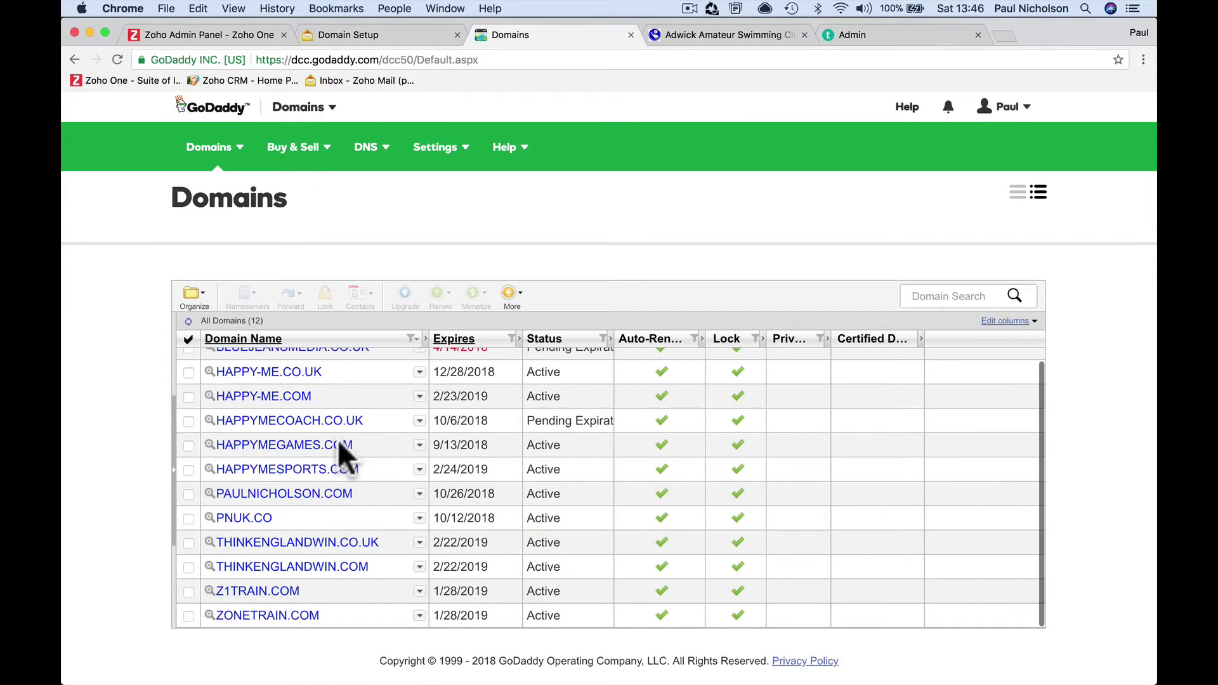
{"action": "scroll", "coordinate": [339, 444], "scroll_direction": "up", "scroll_amount": 1}
{"action": "left_click", "coordinate": [323, 484]}
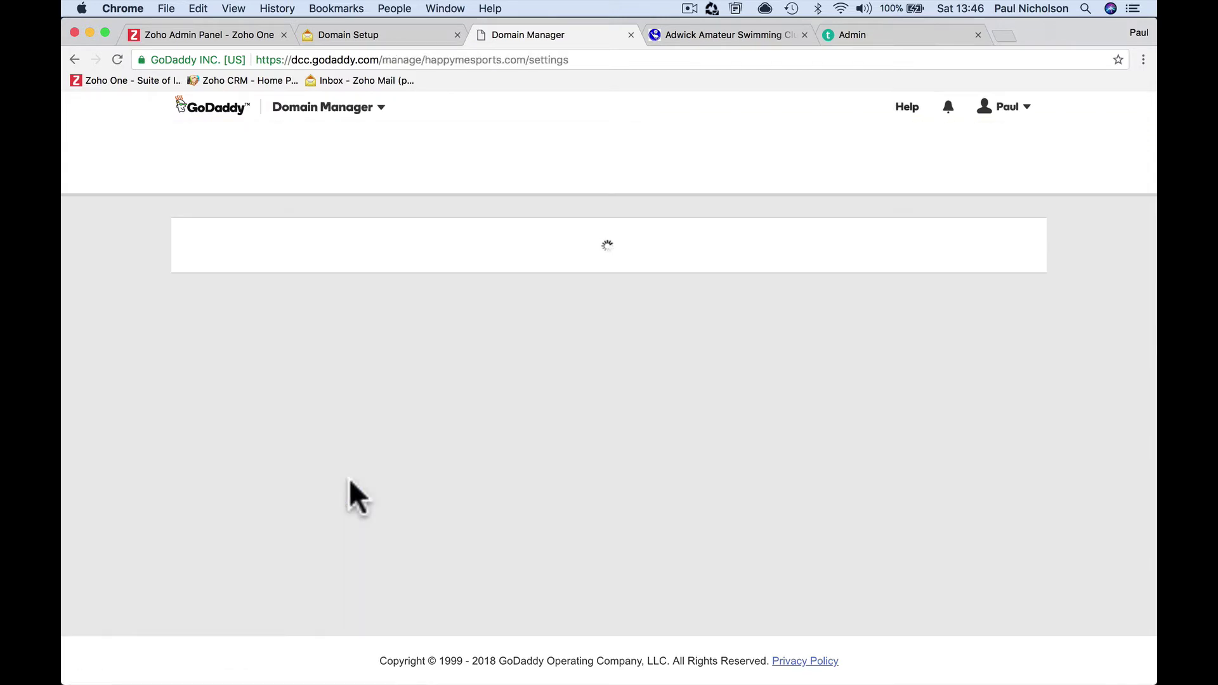
{"action": "scroll", "coordinate": [349, 478], "scroll_direction": "down", "scroll_amount": 10}
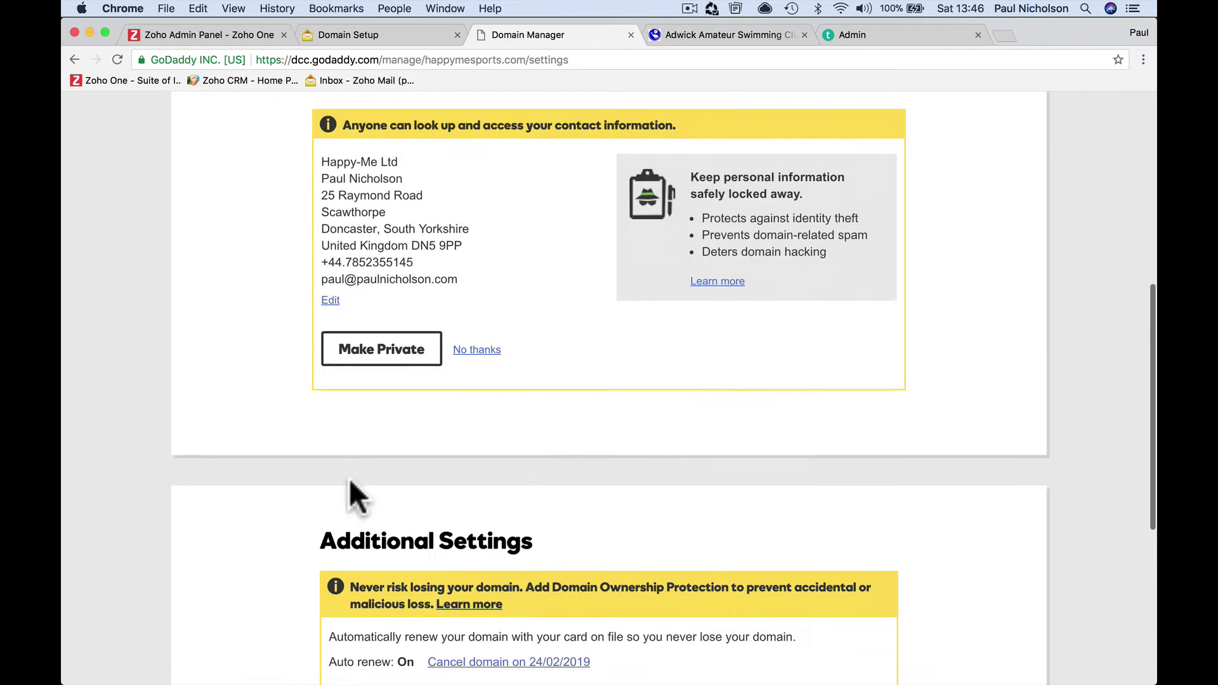
{"action": "left_click", "coordinate": [373, 498]}
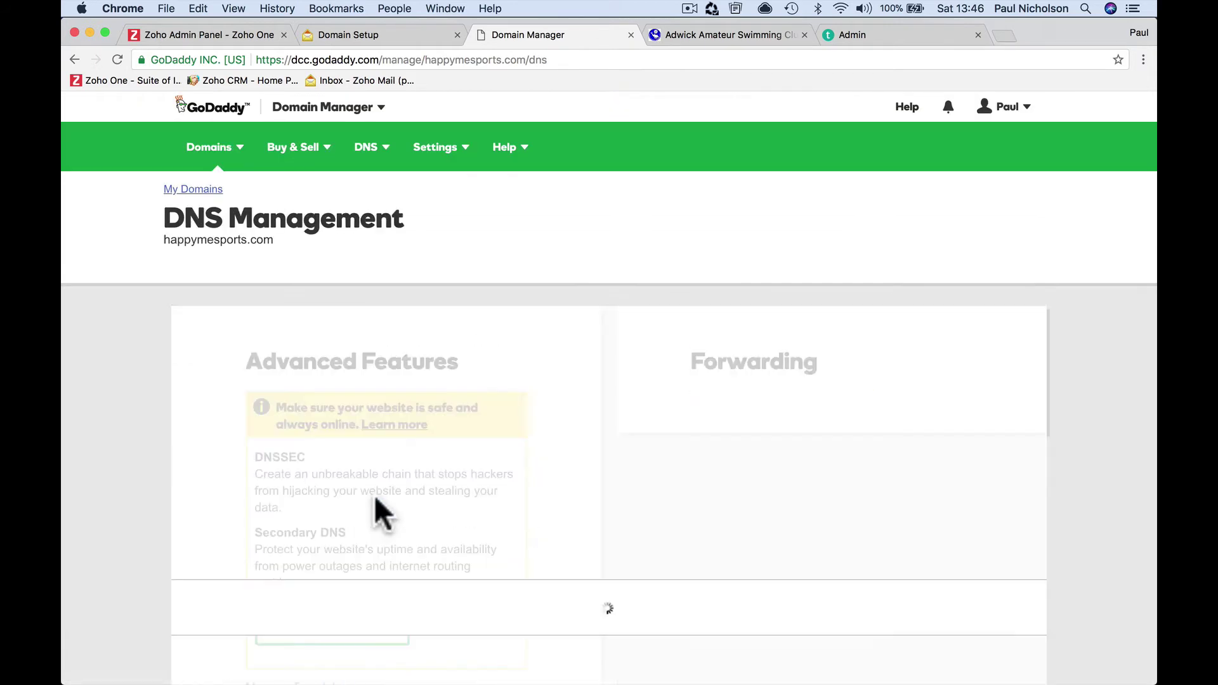
{"action": "scroll", "coordinate": [379, 512], "scroll_direction": "down", "scroll_amount": 6}
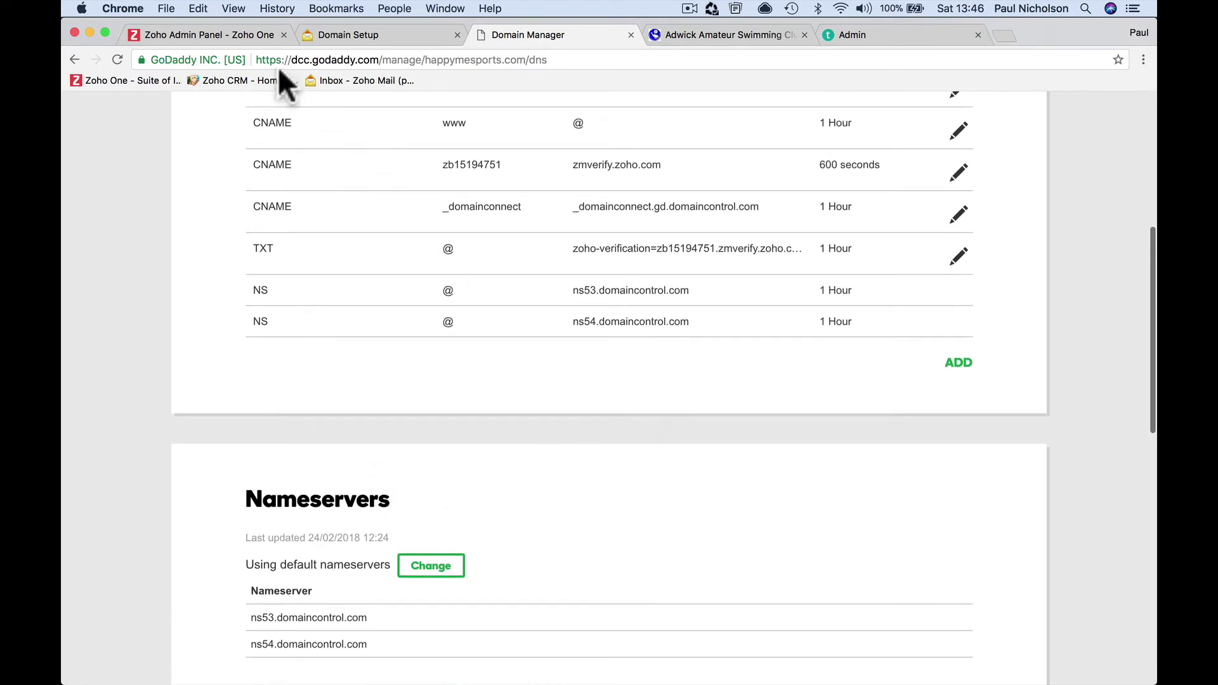
{"action": "left_click", "coordinate": [338, 35]}
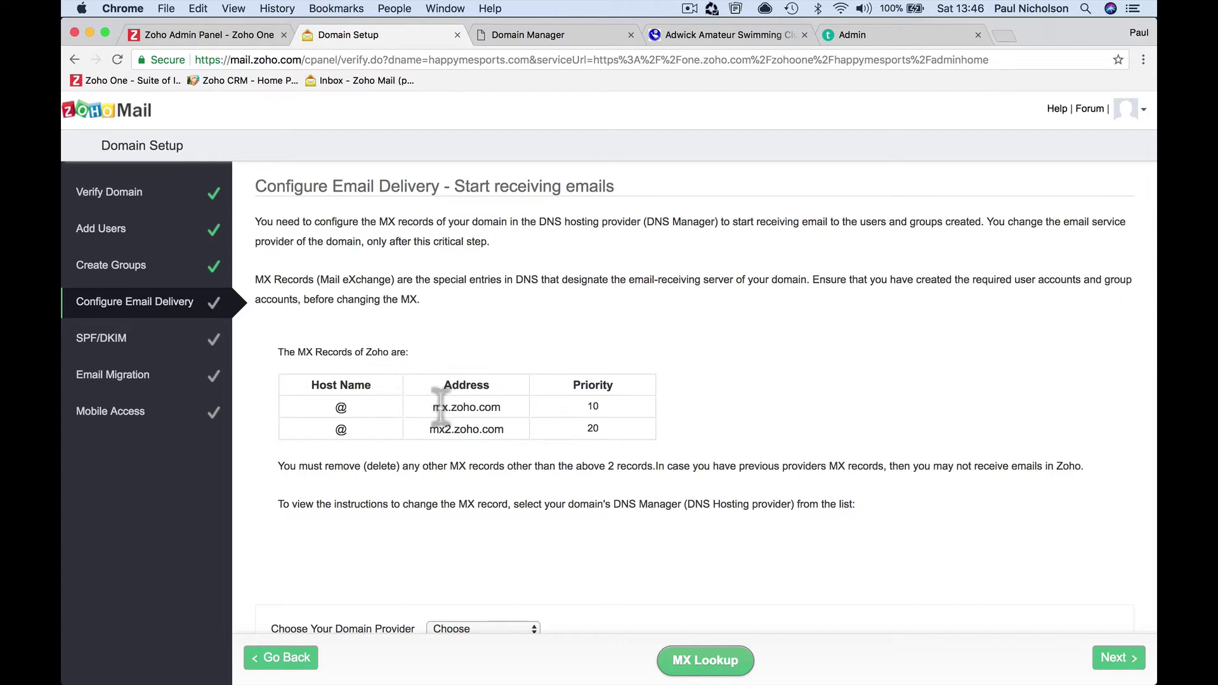
{"action": "left_click_drag", "start_coordinate": [433, 407], "coordinate": [509, 407]}
{"action": "key", "text": "super+c"}
Add and save an MX record for @ pointing to mx.zoho.com with priority 10
{"action": "left_click", "coordinate": [530, 36]}
{"action": "left_click", "coordinate": [957, 364]}
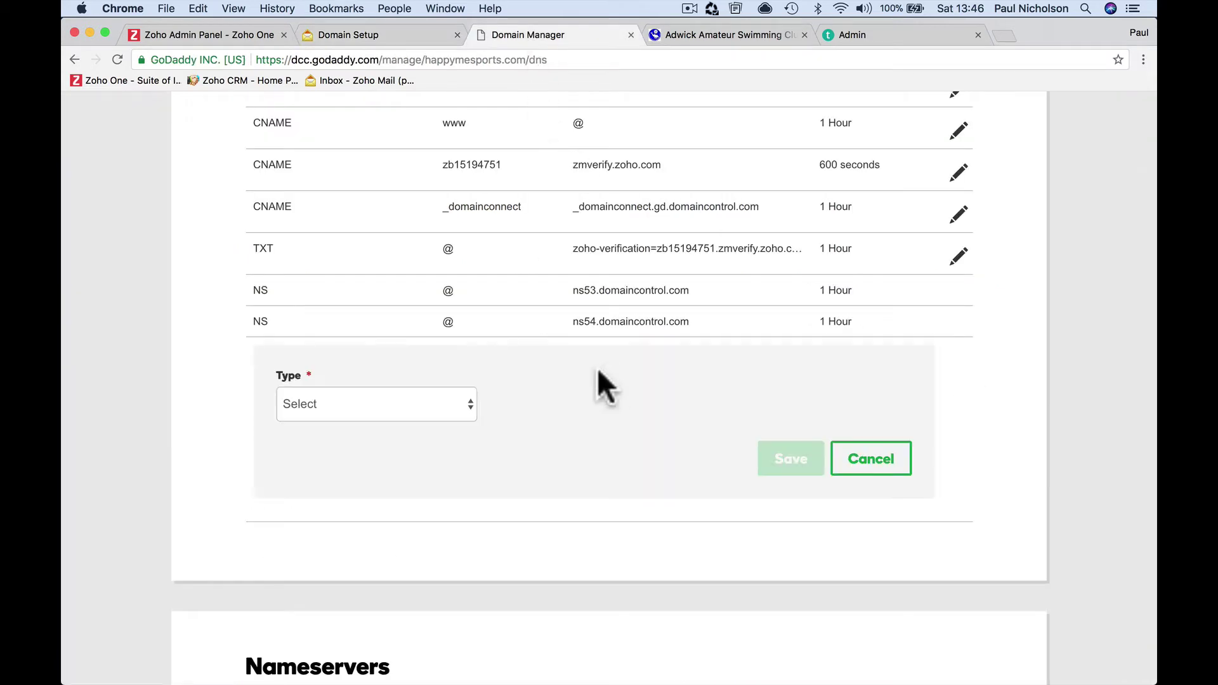
{"action": "left_click", "coordinate": [424, 395]}
{"action": "left_click", "coordinate": [406, 470]}
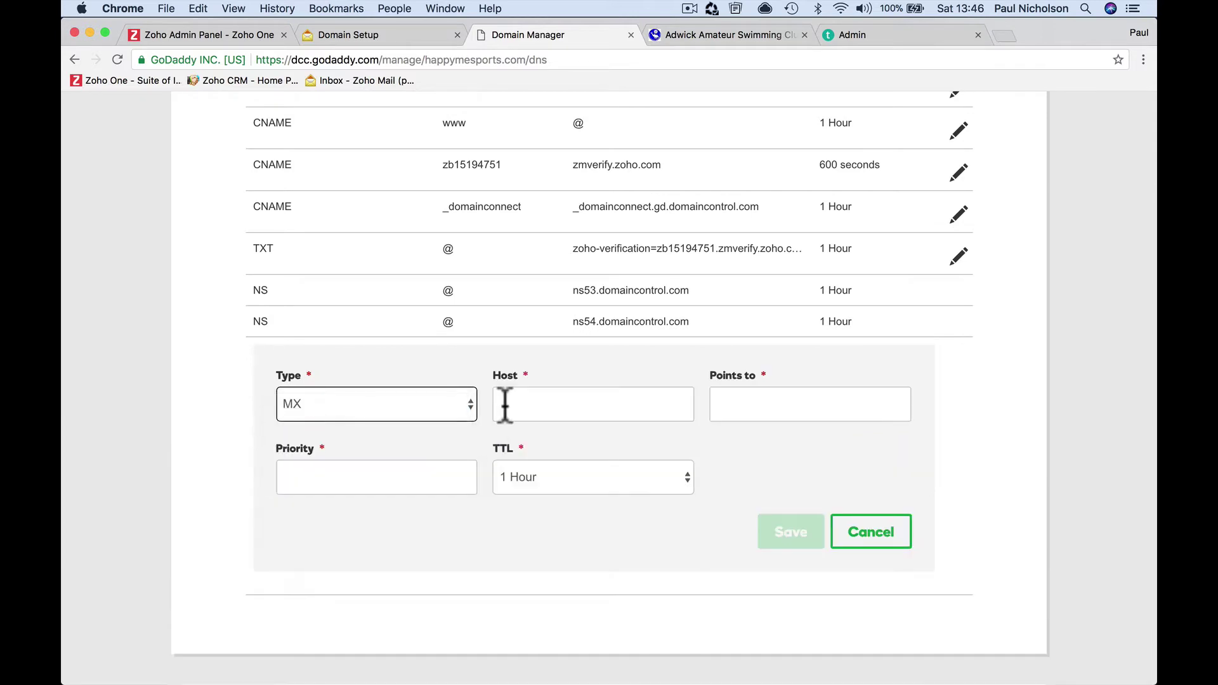
{"action": "left_click", "coordinate": [520, 403]}
{"action": "type", "text": "@"}
{"action": "left_click", "coordinate": [723, 402]}
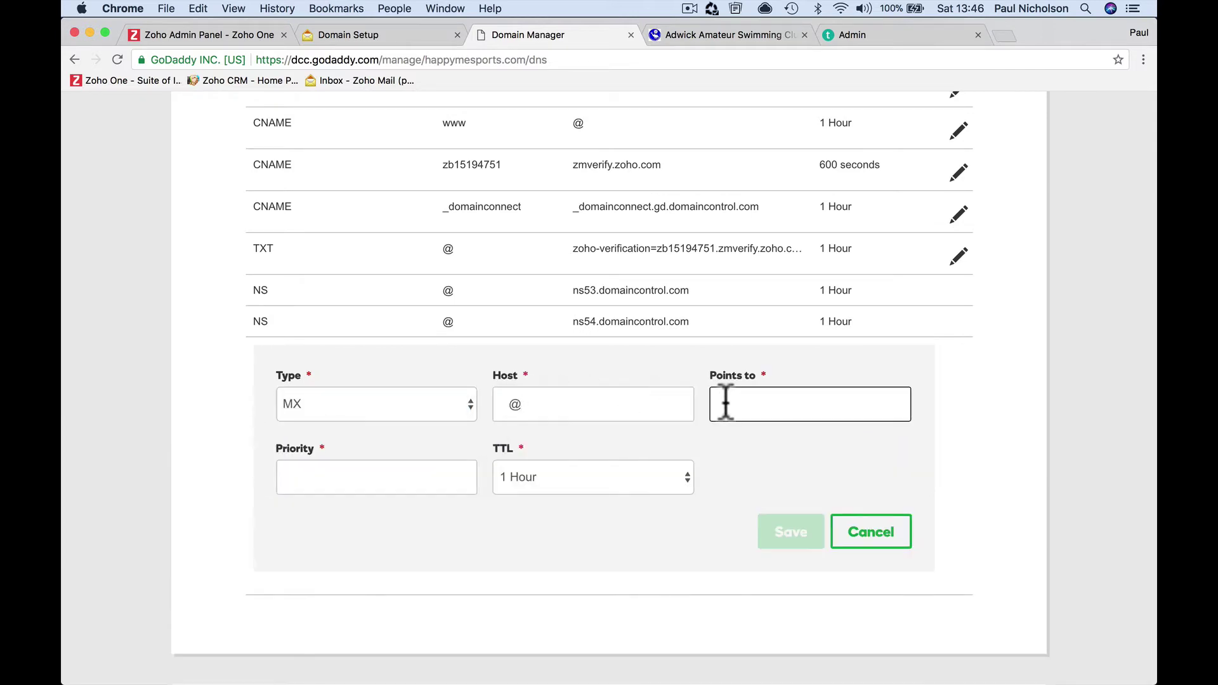
{"action": "key", "text": "super+v"}
{"action": "left_click", "coordinate": [406, 476]}
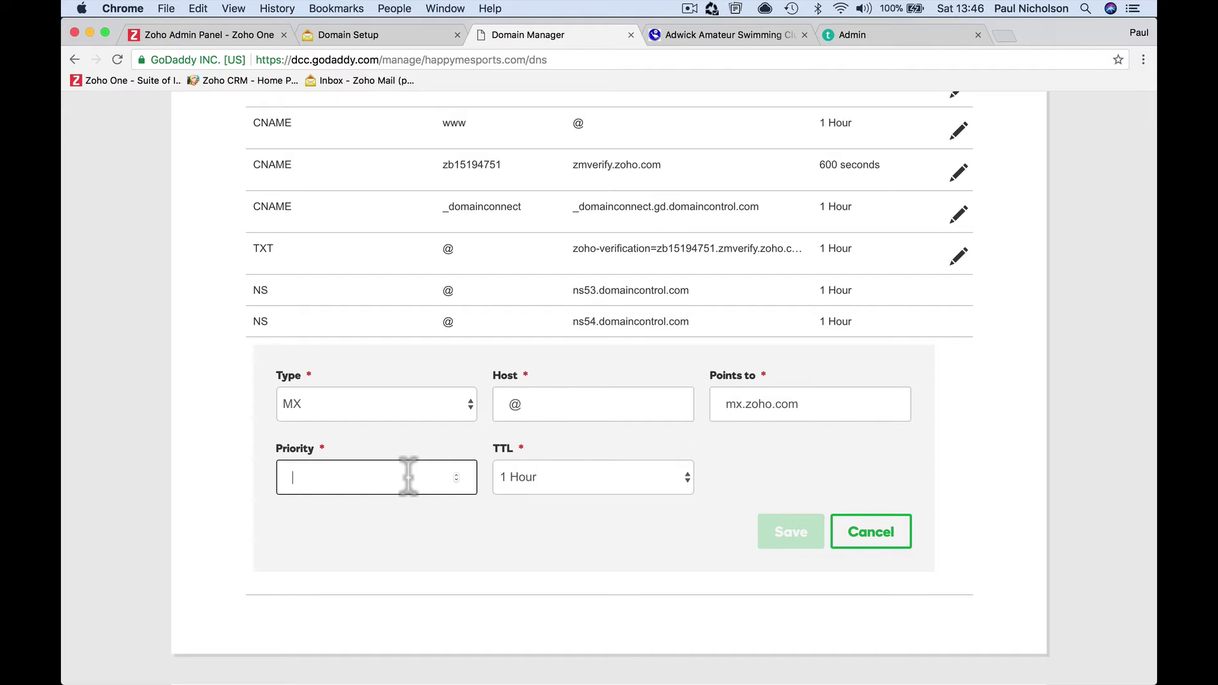
{"action": "type", "text": "10"}
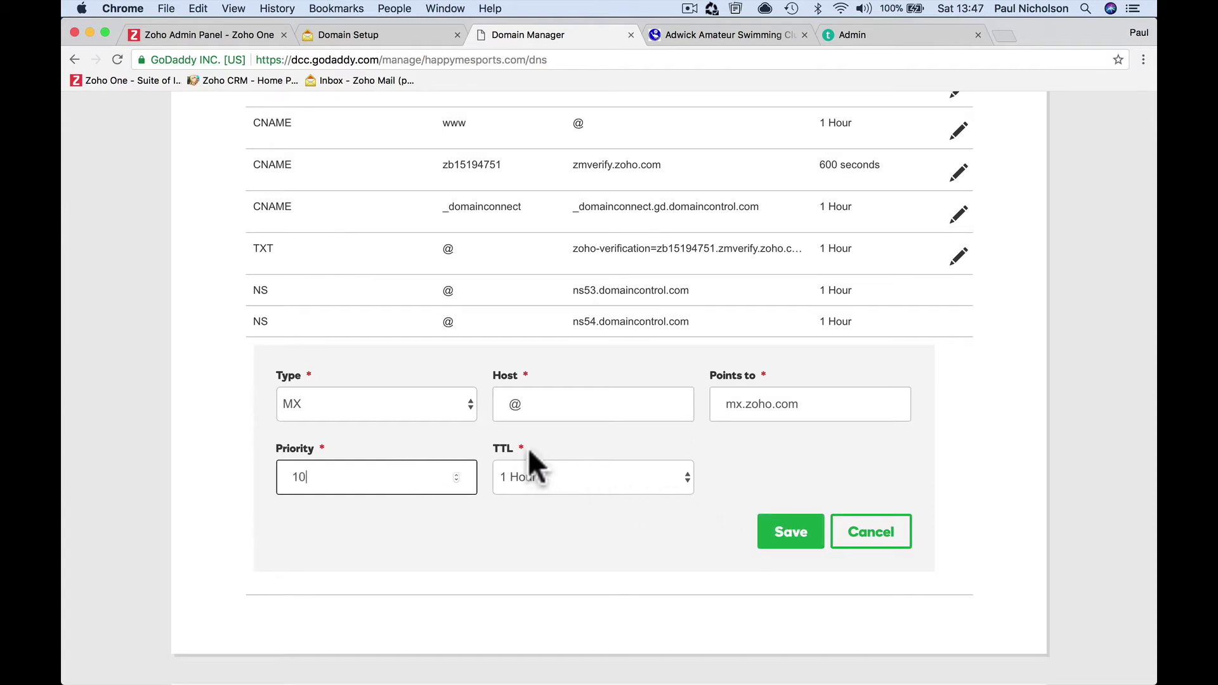
{"action": "left_click", "coordinate": [782, 536]}
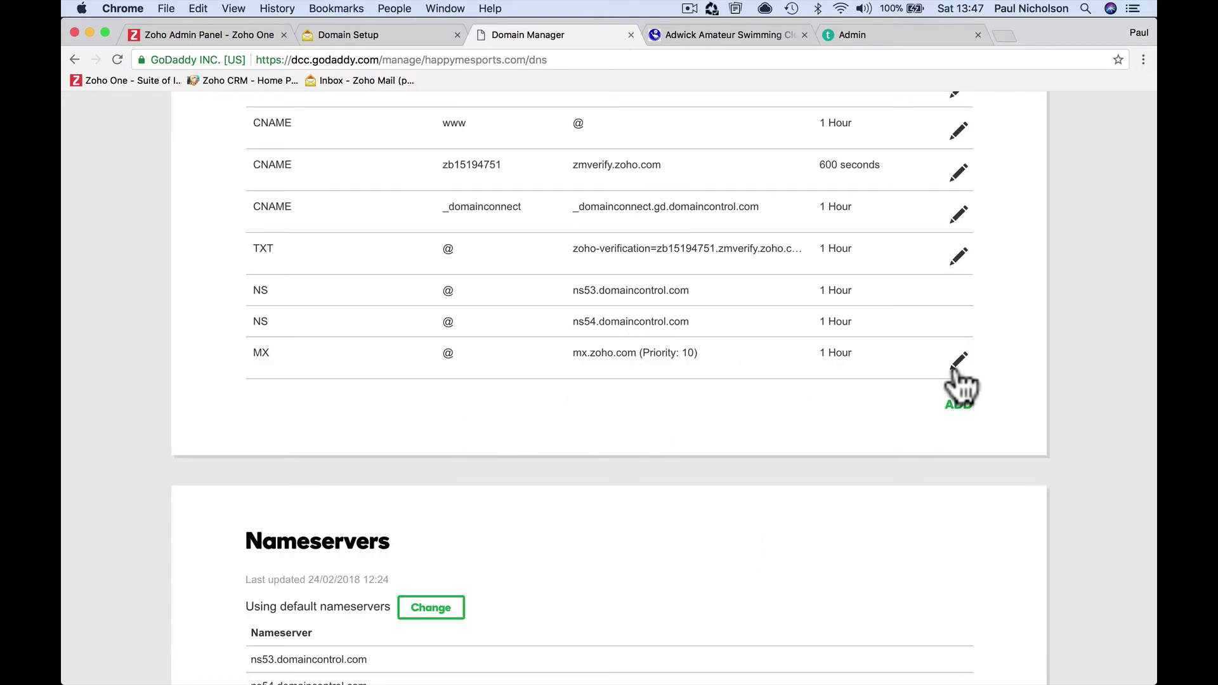
Copy mx2.zoho.com and save a second MX record for @ with priority 20
{"action": "left_click", "coordinate": [374, 36]}
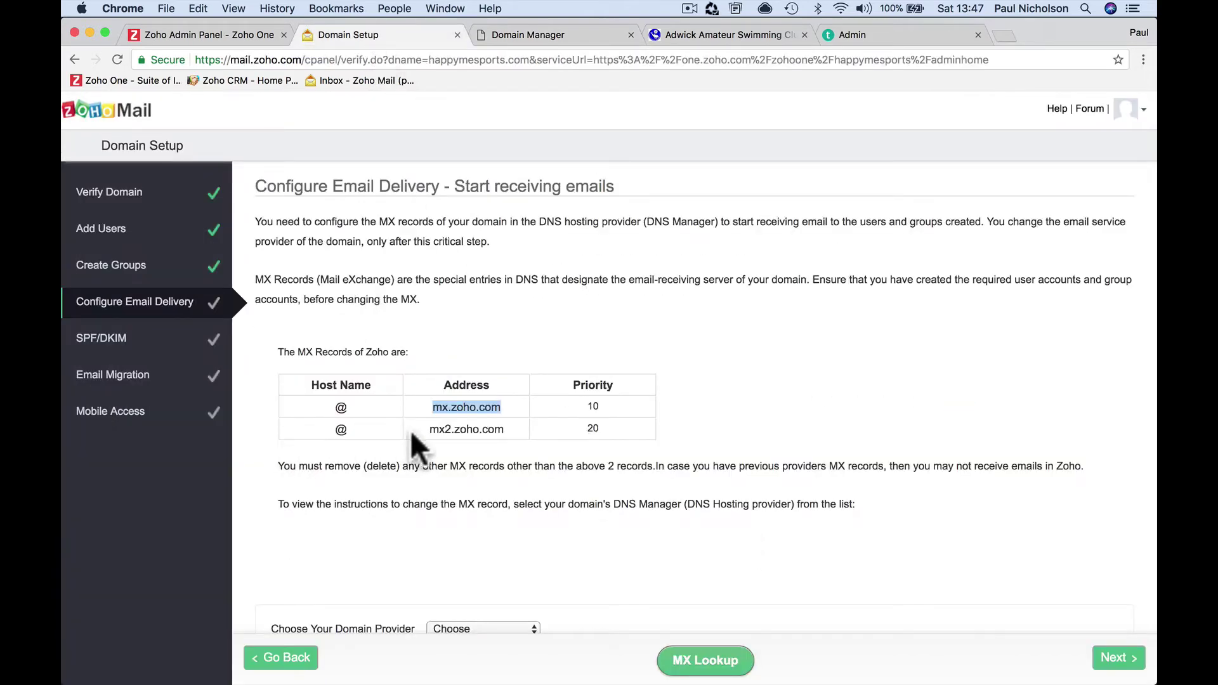
{"action": "left_click_drag", "start_coordinate": [427, 430], "coordinate": [513, 428]}
{"action": "key", "text": "super+c"}
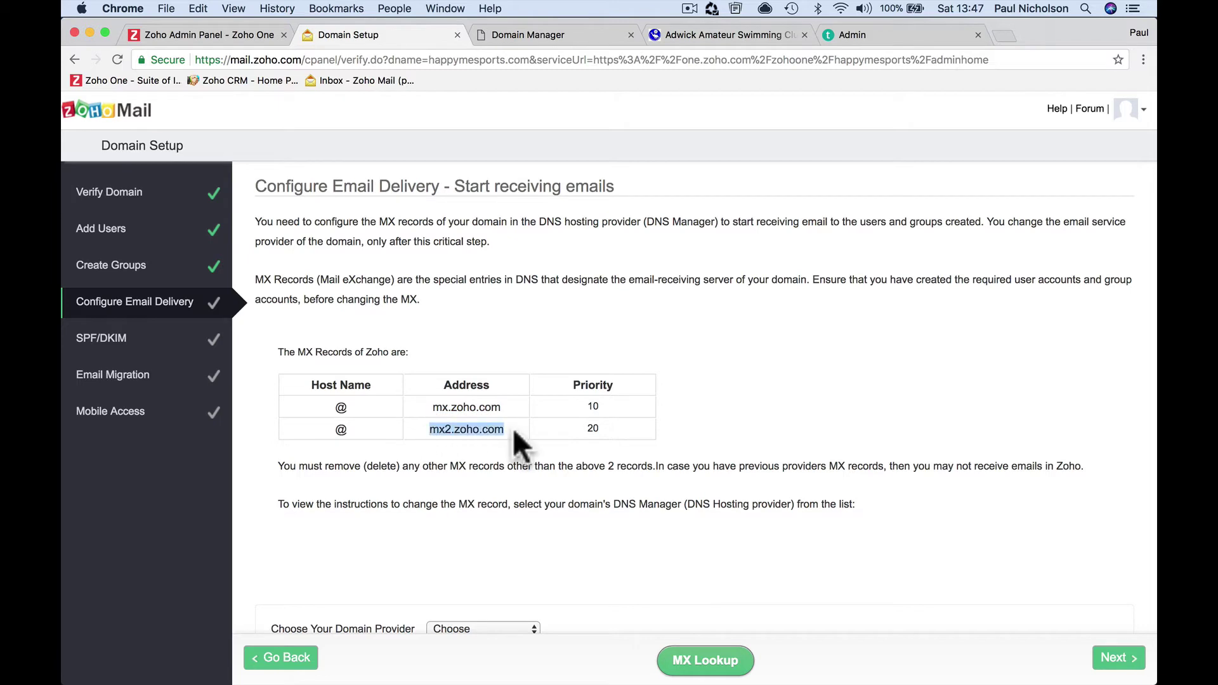
{"action": "left_click", "coordinate": [539, 32]}
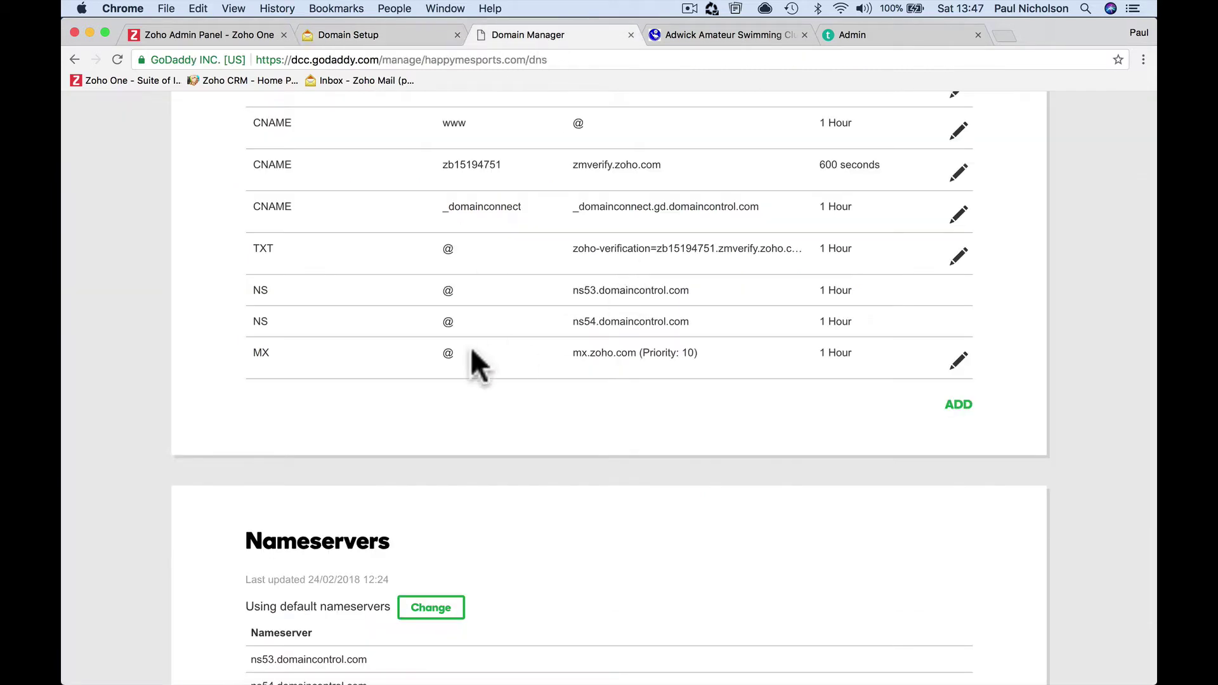
{"action": "left_click", "coordinate": [962, 406]}
{"action": "left_click", "coordinate": [443, 443]}
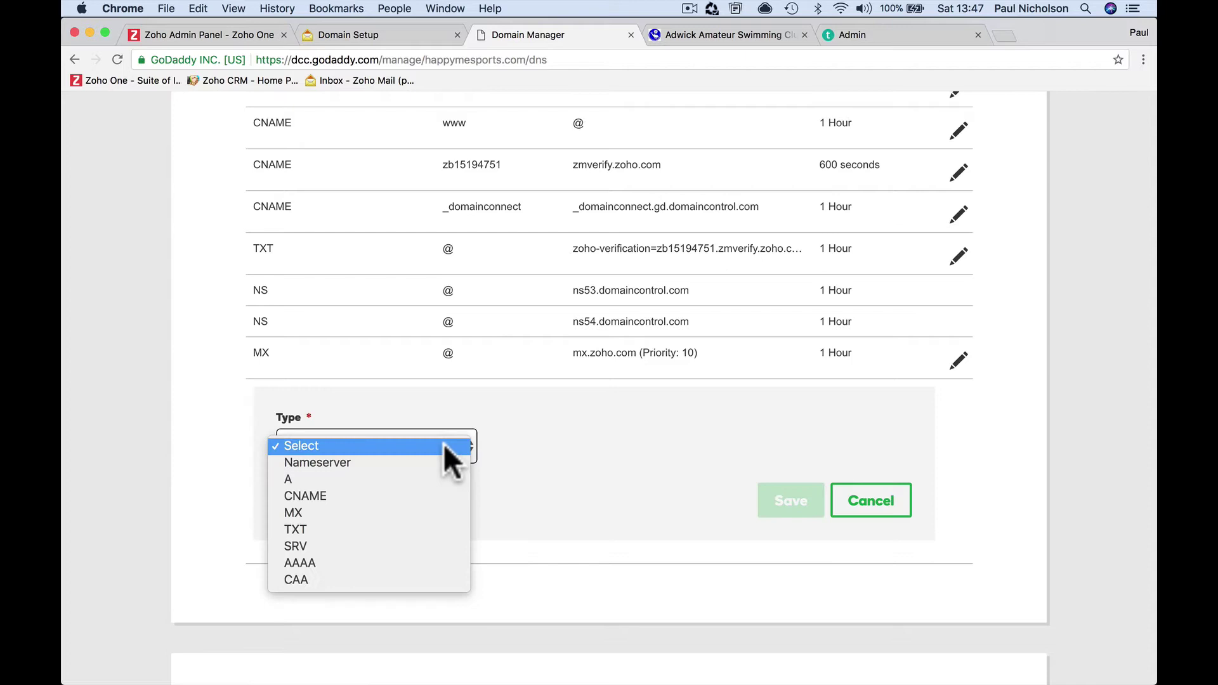
{"action": "left_click", "coordinate": [504, 446]}
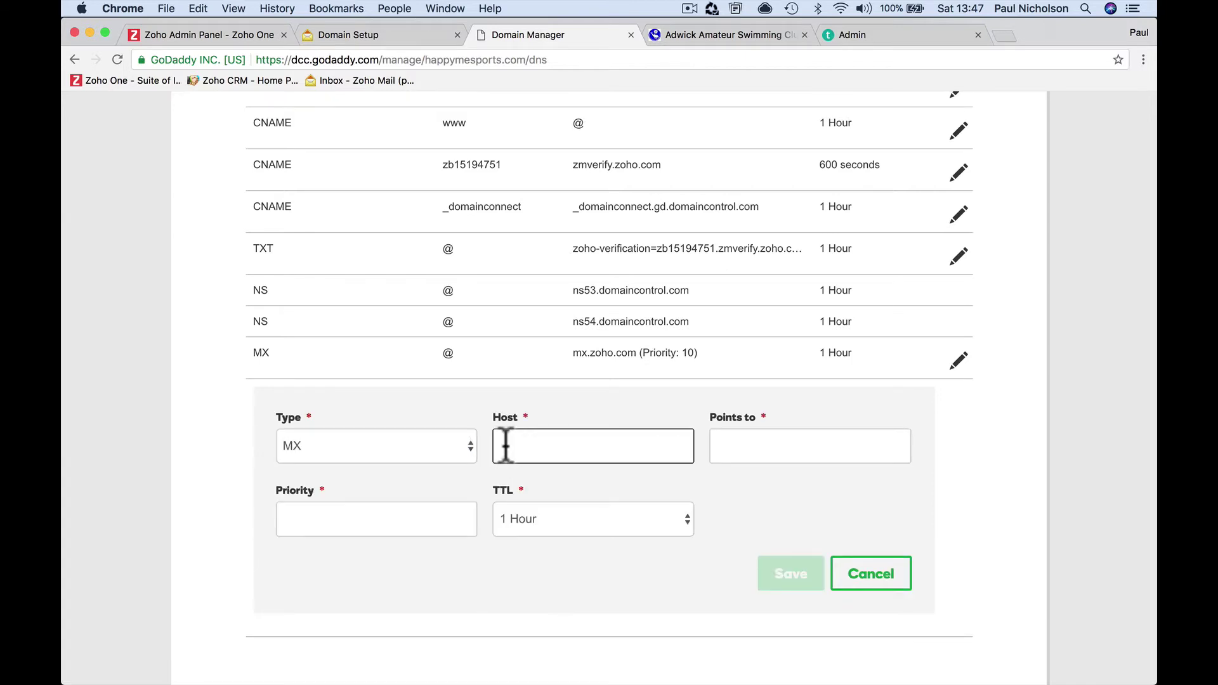
{"action": "type", "text": "@"}
{"action": "left_click", "coordinate": [748, 449]}
{"action": "key", "text": "super+v"}
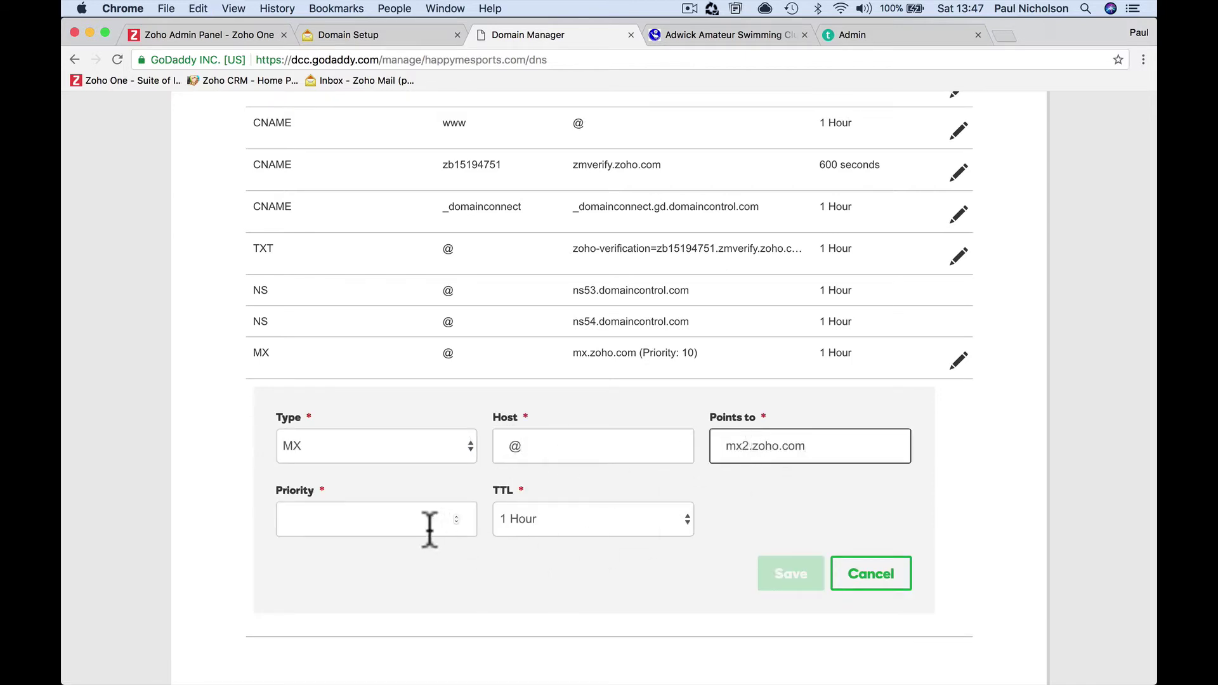
{"action": "left_click", "coordinate": [422, 525]}
{"action": "type", "text": "10"}
{"action": "key", "text": "BackSpace"}
{"action": "key", "text": "BackSpace"}
{"action": "type", "text": "20"}
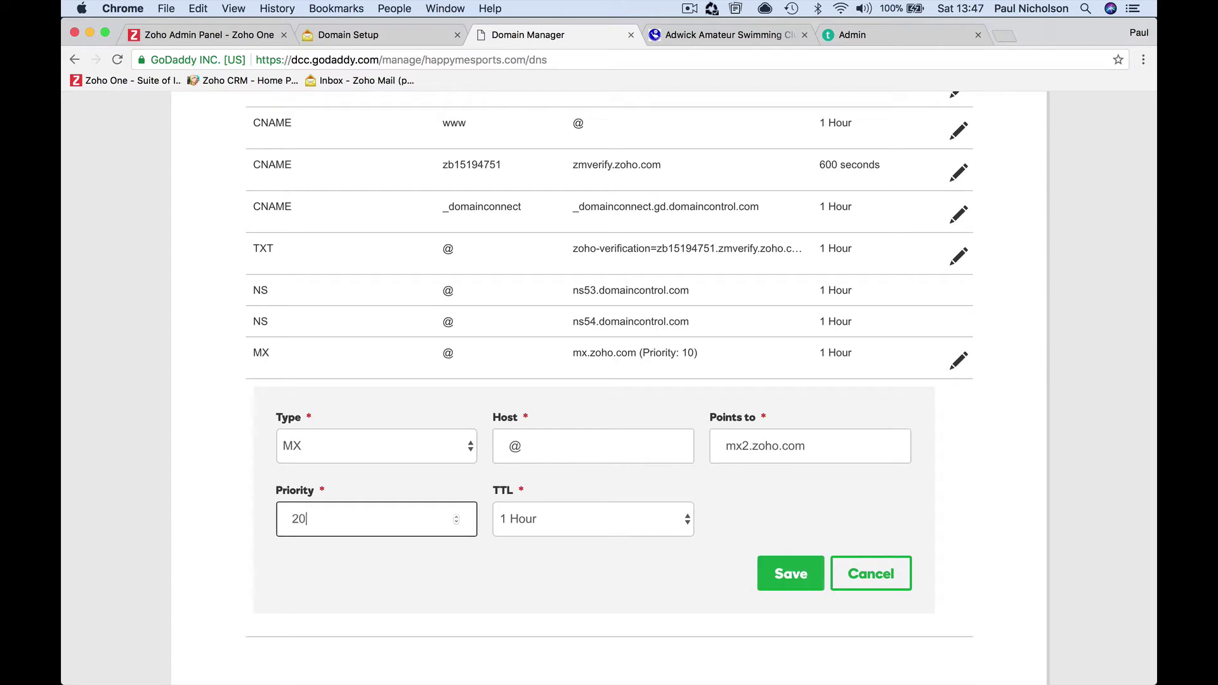
{"action": "left_click", "coordinate": [745, 578]}
{"action": "left_click", "coordinate": [760, 575]}
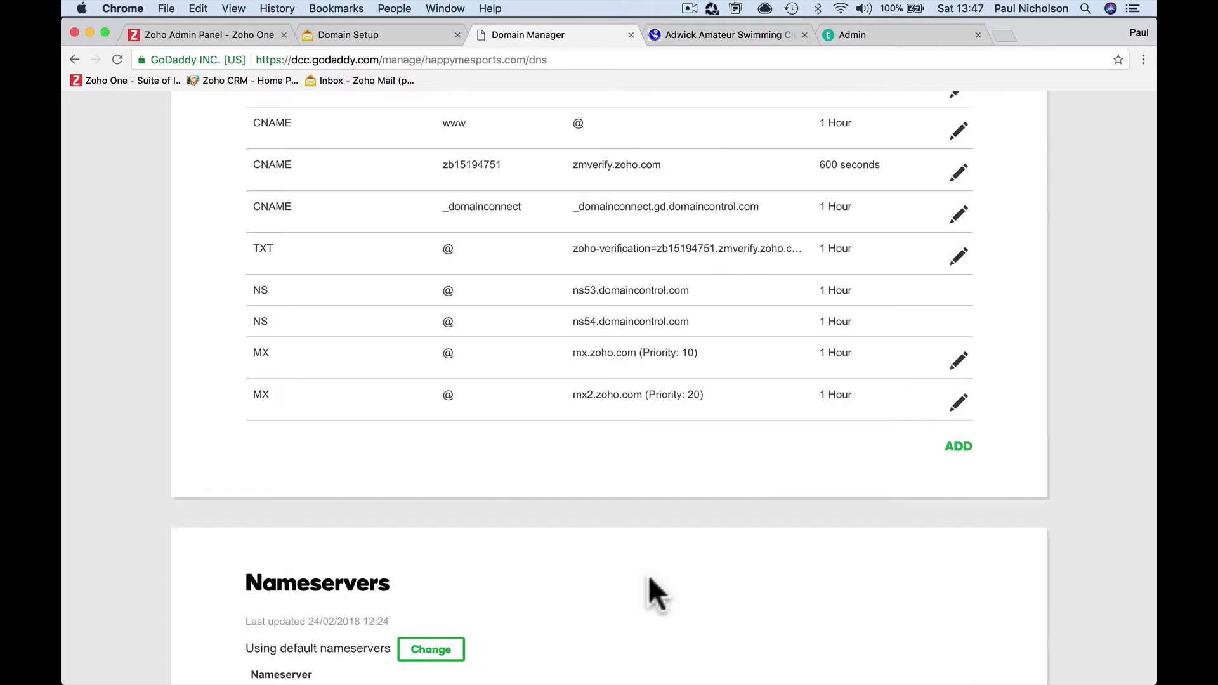
Choose GoDaddy as the domain provider on Zoho's Configure Email Delivery page
{"action": "left_click", "coordinate": [367, 36]}
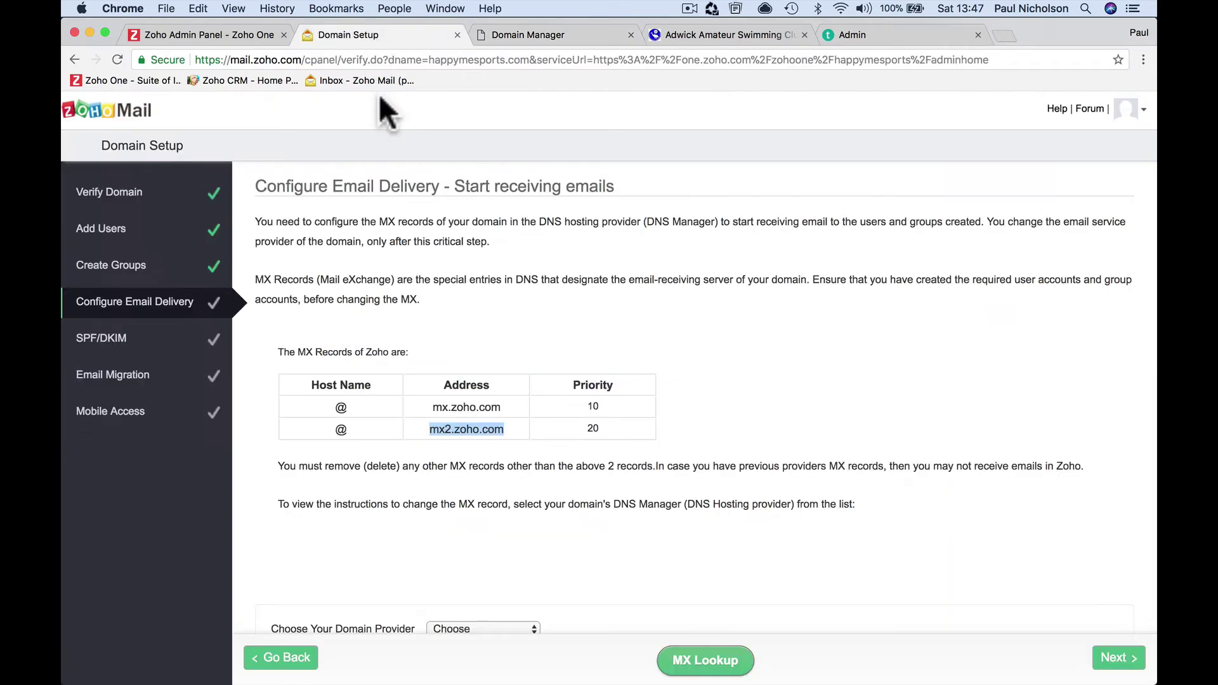
{"action": "scroll", "coordinate": [395, 279], "scroll_direction": "down", "scroll_amount": 3}
{"action": "scroll", "coordinate": [395, 279], "scroll_direction": "down", "scroll_amount": 5}
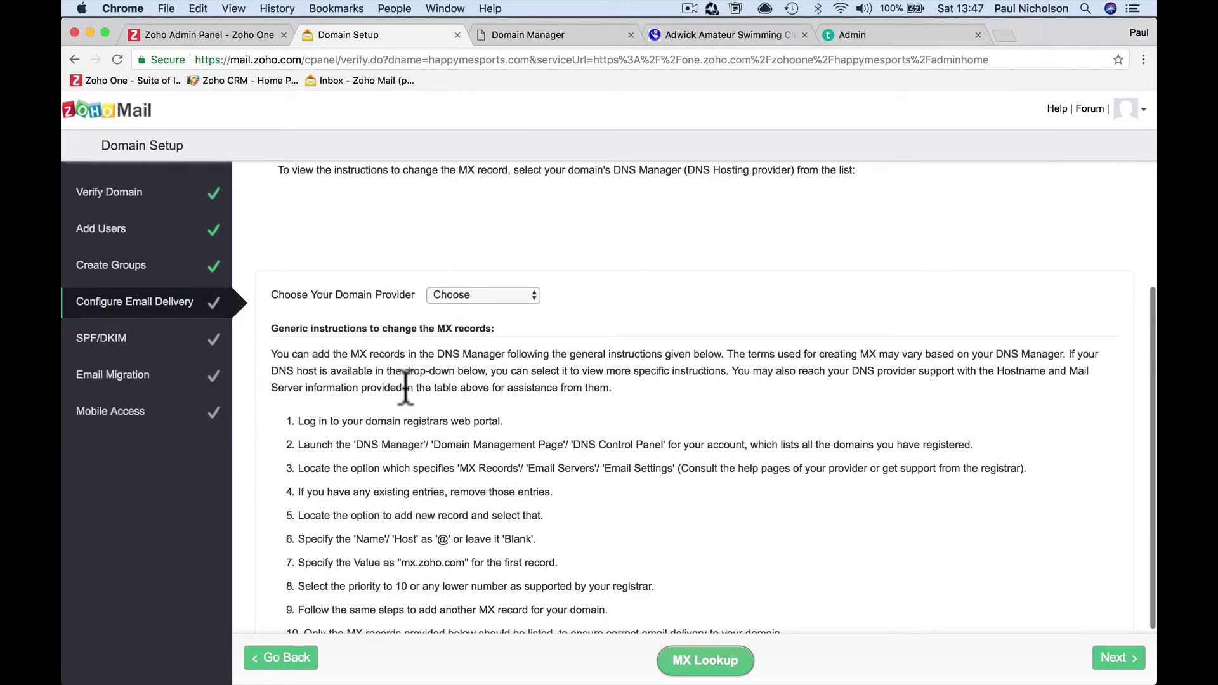
{"action": "scroll", "coordinate": [456, 410], "scroll_direction": "up", "scroll_amount": 7}
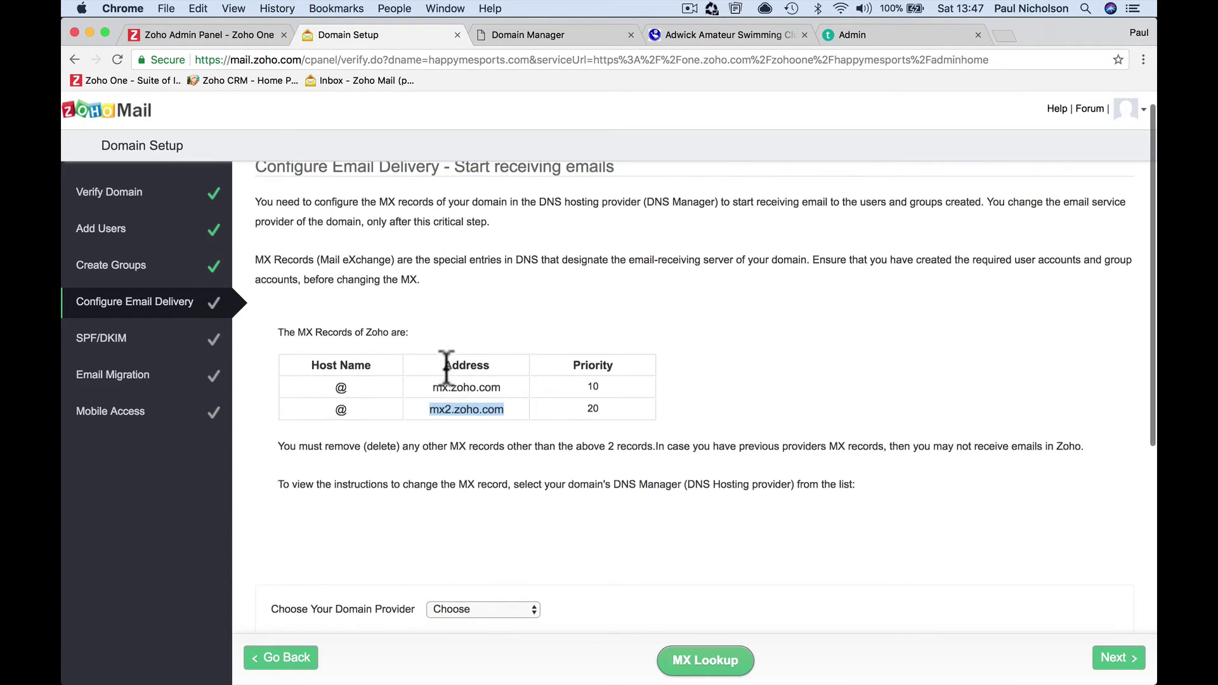
{"action": "scroll", "coordinate": [446, 371], "scroll_direction": "down", "scroll_amount": 6}
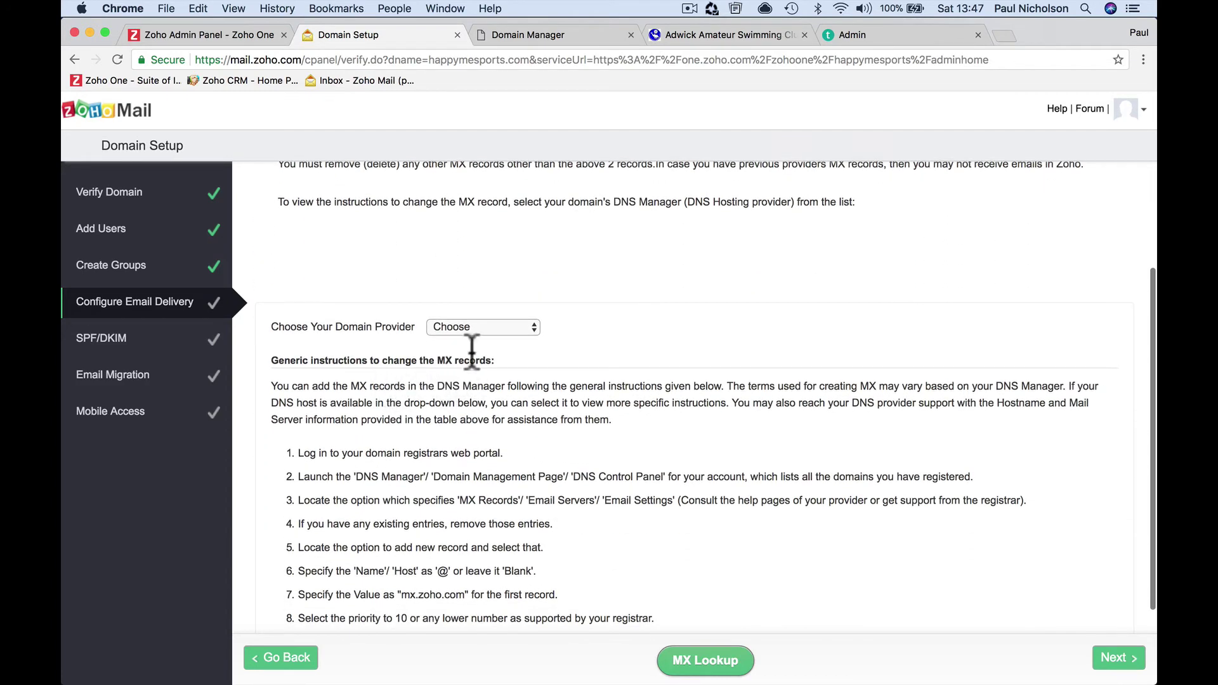
{"action": "left_click", "coordinate": [501, 326]}
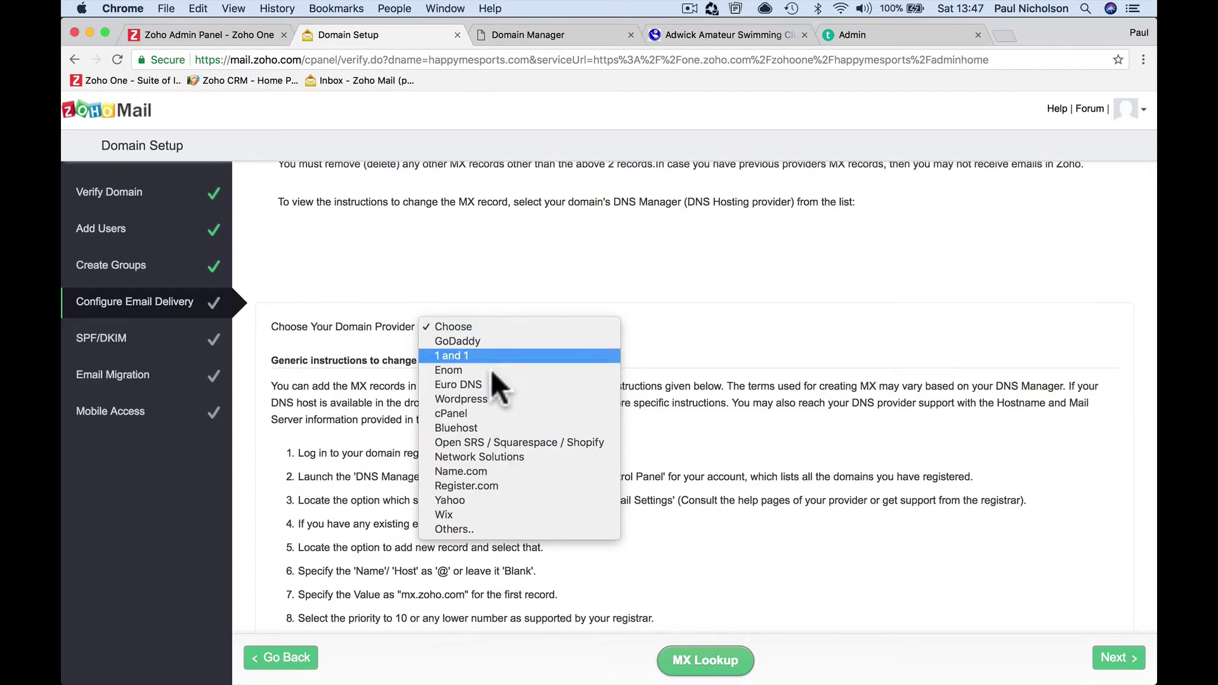
{"action": "left_click", "coordinate": [488, 340]}
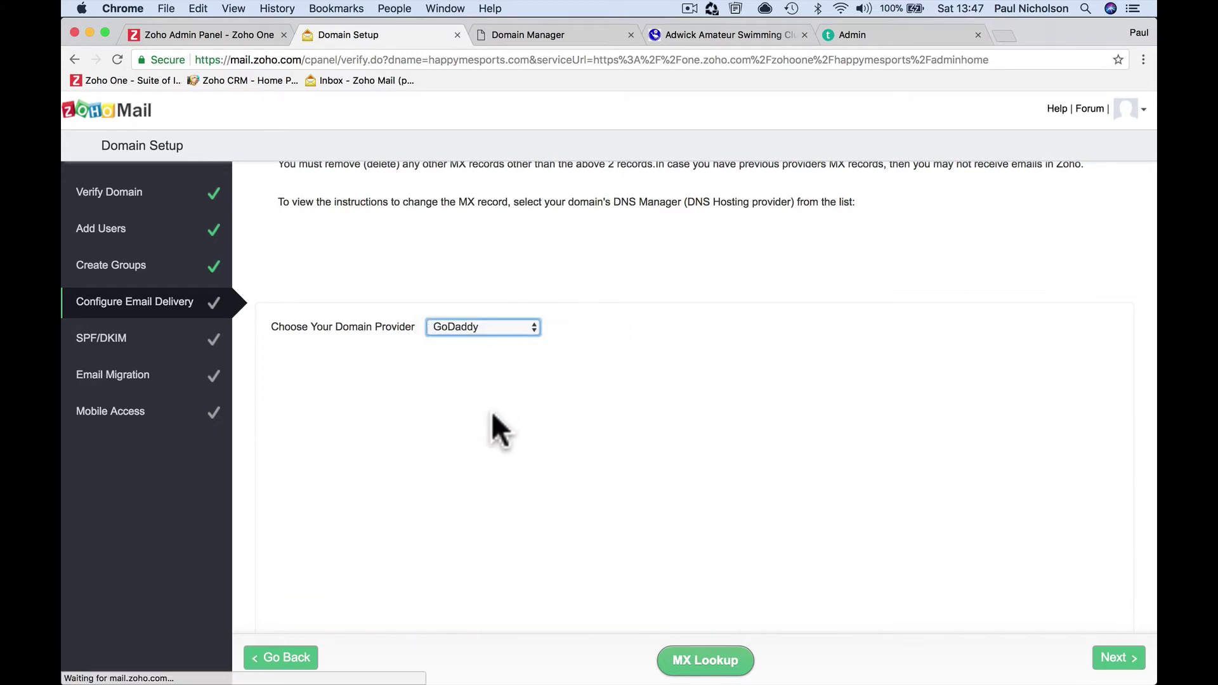
Briefly open the MX setup video, then run MX Lookup, which finds no records yet
{"action": "scroll", "coordinate": [492, 414], "scroll_direction": "down", "scroll_amount": 5}
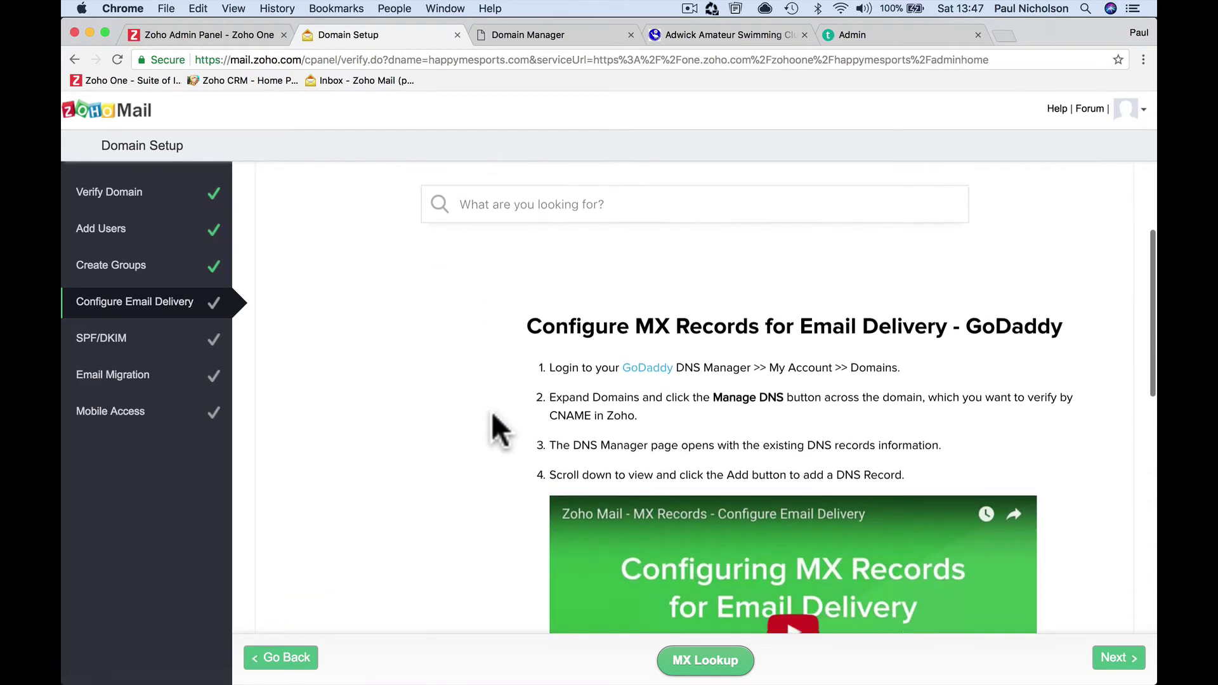
{"action": "scroll", "coordinate": [491, 411], "scroll_direction": "down", "scroll_amount": 1}
{"action": "left_click", "coordinate": [786, 481]}
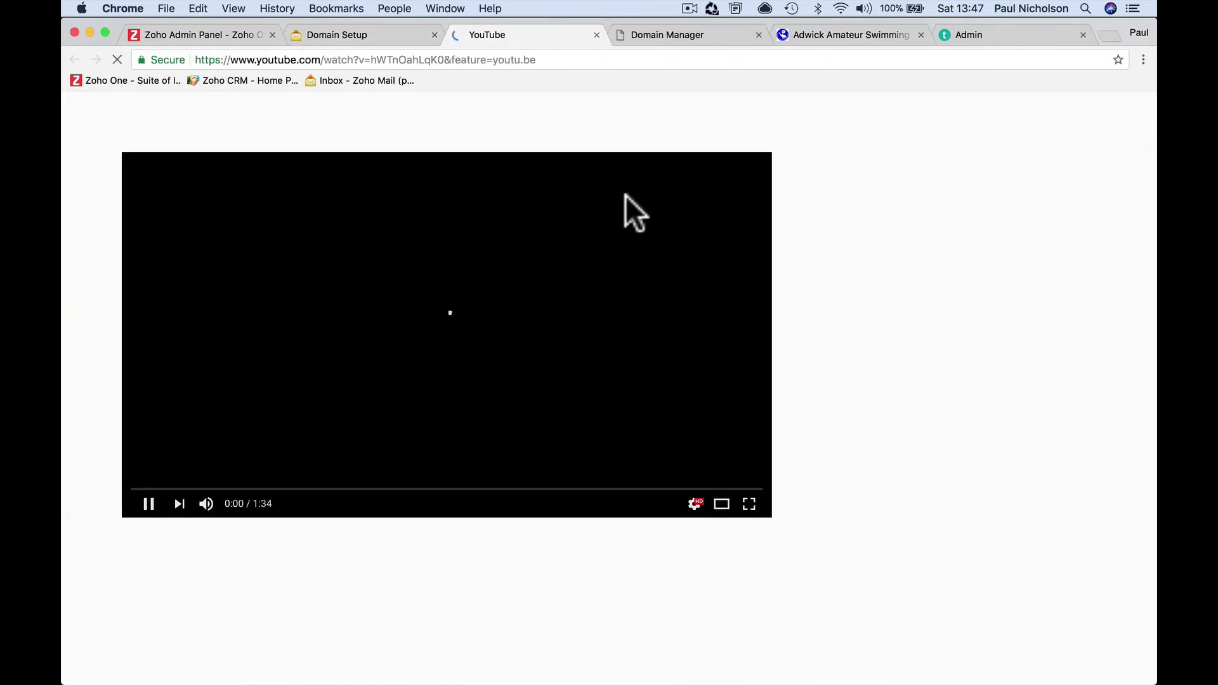
{"action": "key", "text": "super+w"}
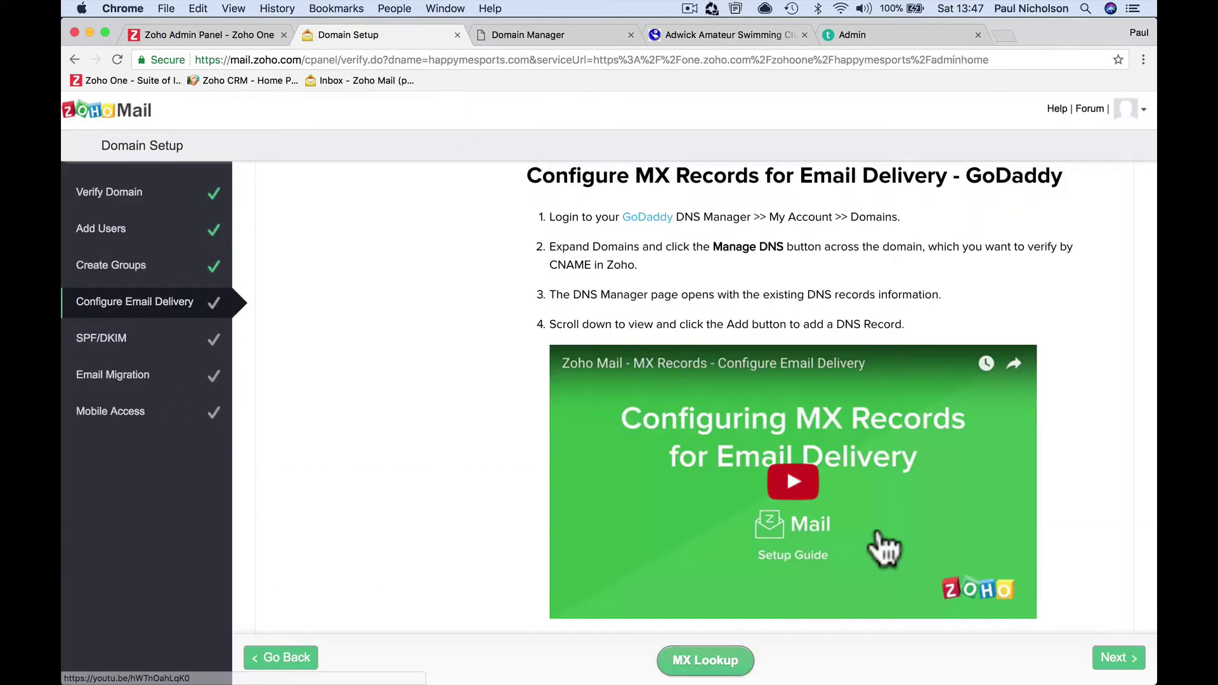
{"action": "scroll", "coordinate": [884, 549], "scroll_direction": "down", "scroll_amount": 10}
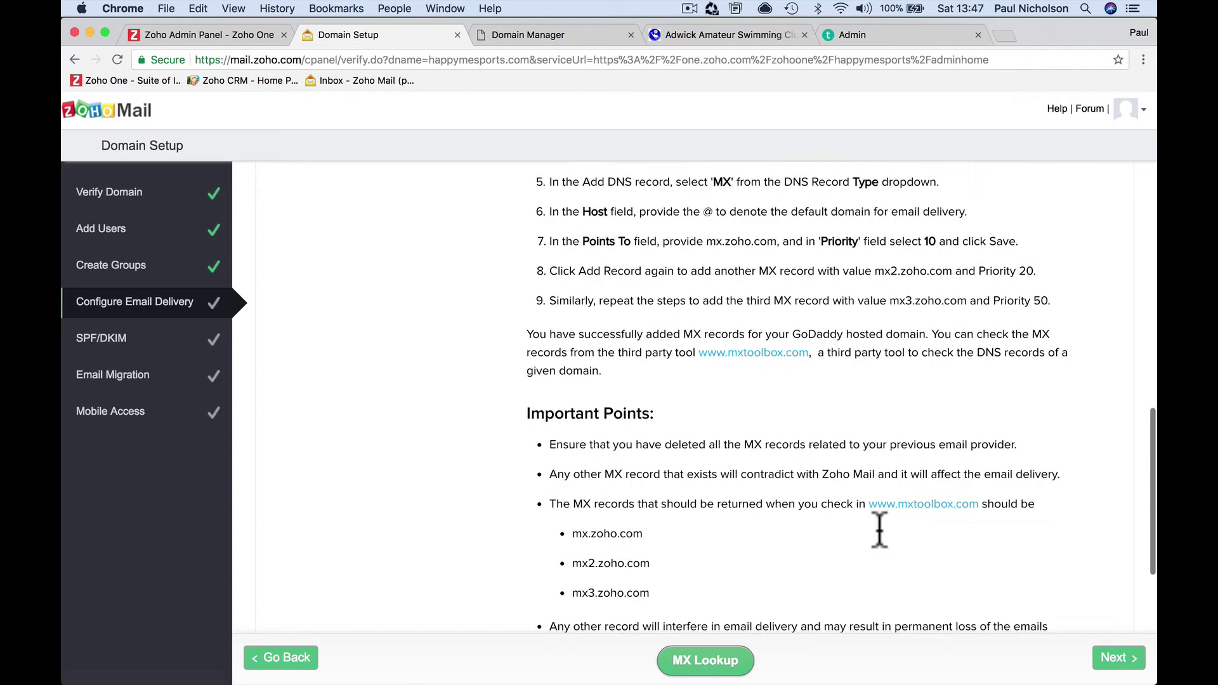
{"action": "scroll", "coordinate": [879, 531], "scroll_direction": "down", "scroll_amount": 10}
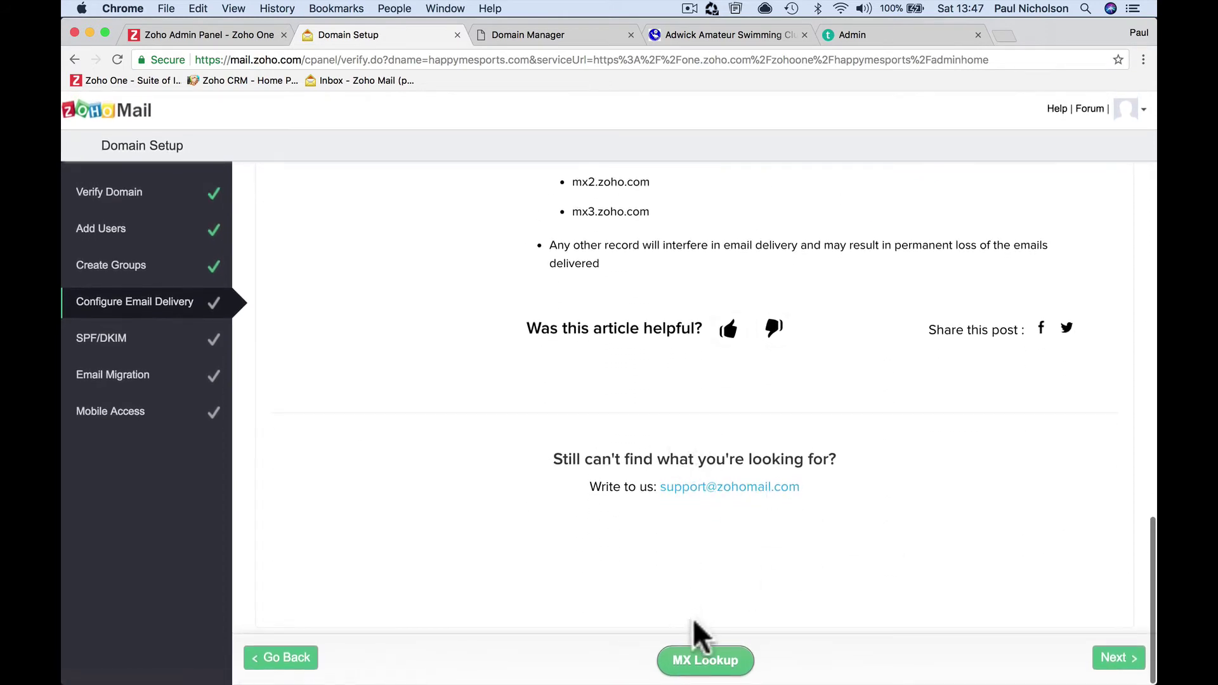
{"action": "left_click", "coordinate": [701, 659]}
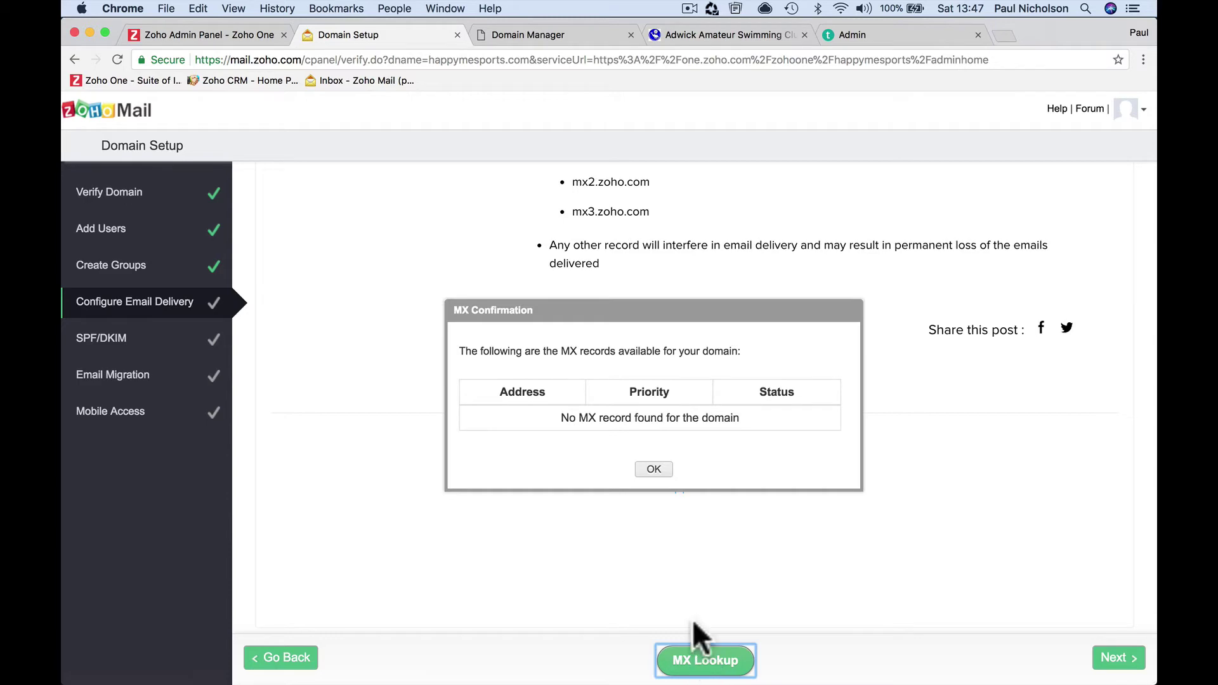
Dismiss the MX result, rerun MX Lookup, and dismiss the still-empty result
{"action": "left_click", "coordinate": [651, 469]}
{"action": "scroll", "coordinate": [456, 237], "scroll_direction": "up", "scroll_amount": 15}
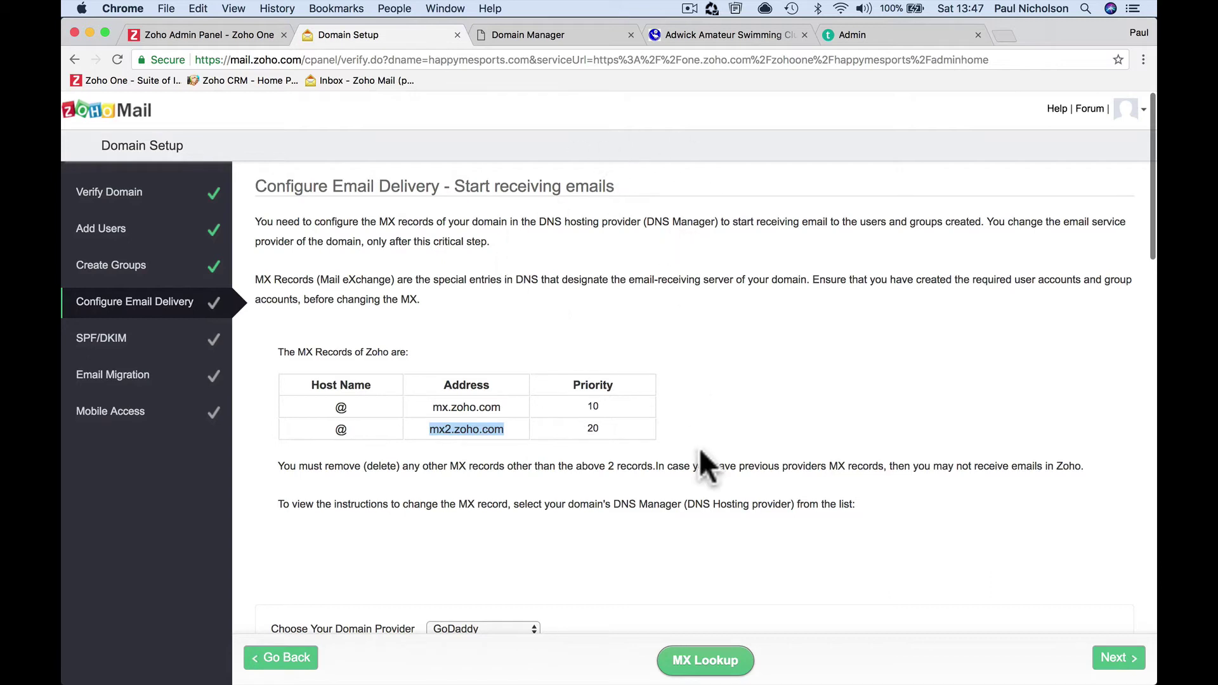
{"action": "left_click", "coordinate": [704, 658]}
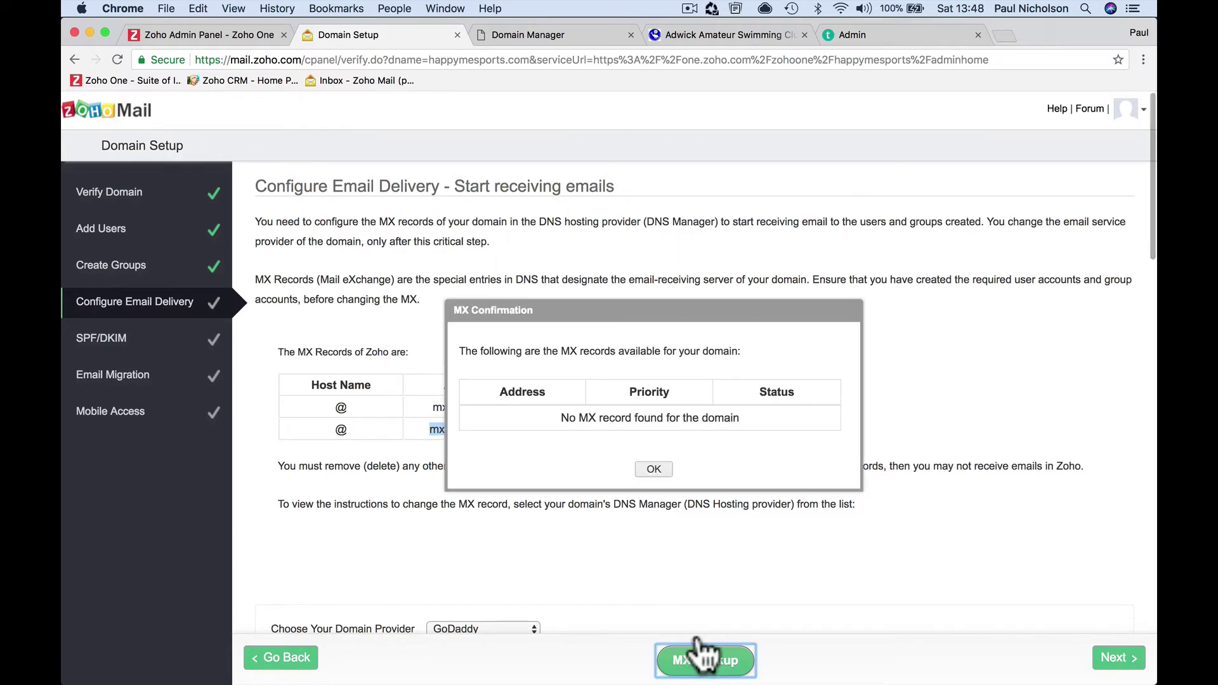
{"action": "left_click", "coordinate": [653, 469]}
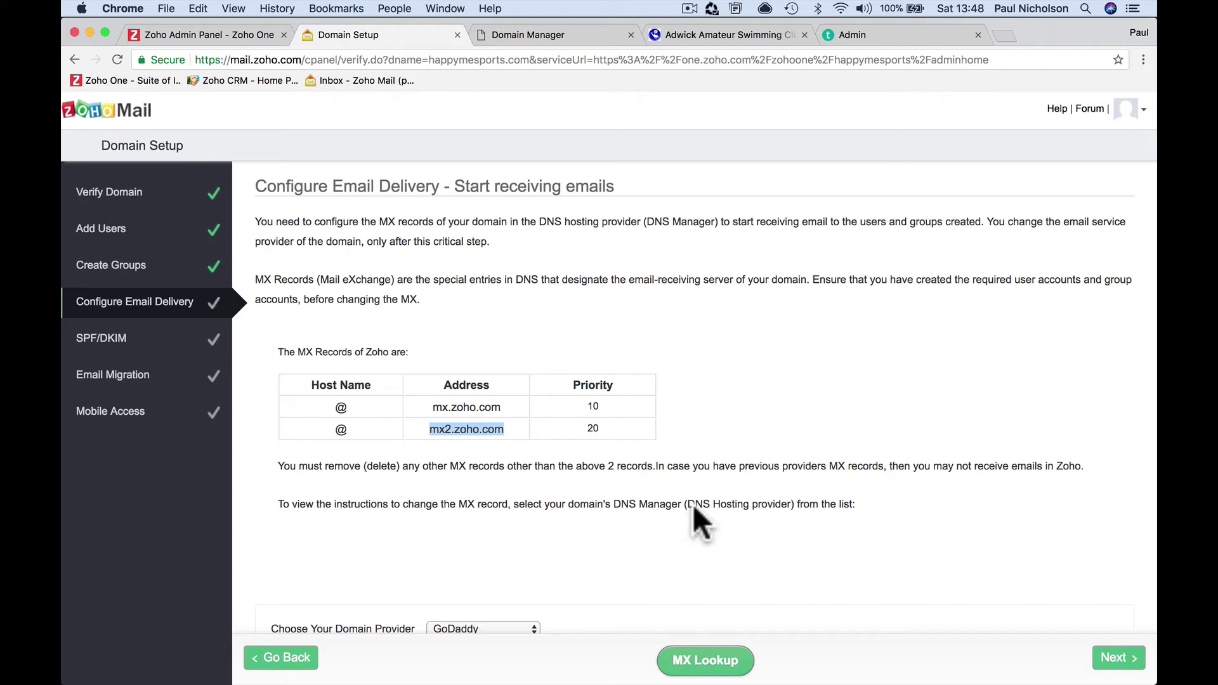
{"action": "scroll", "coordinate": [711, 570], "scroll_direction": "down", "scroll_amount": 4}
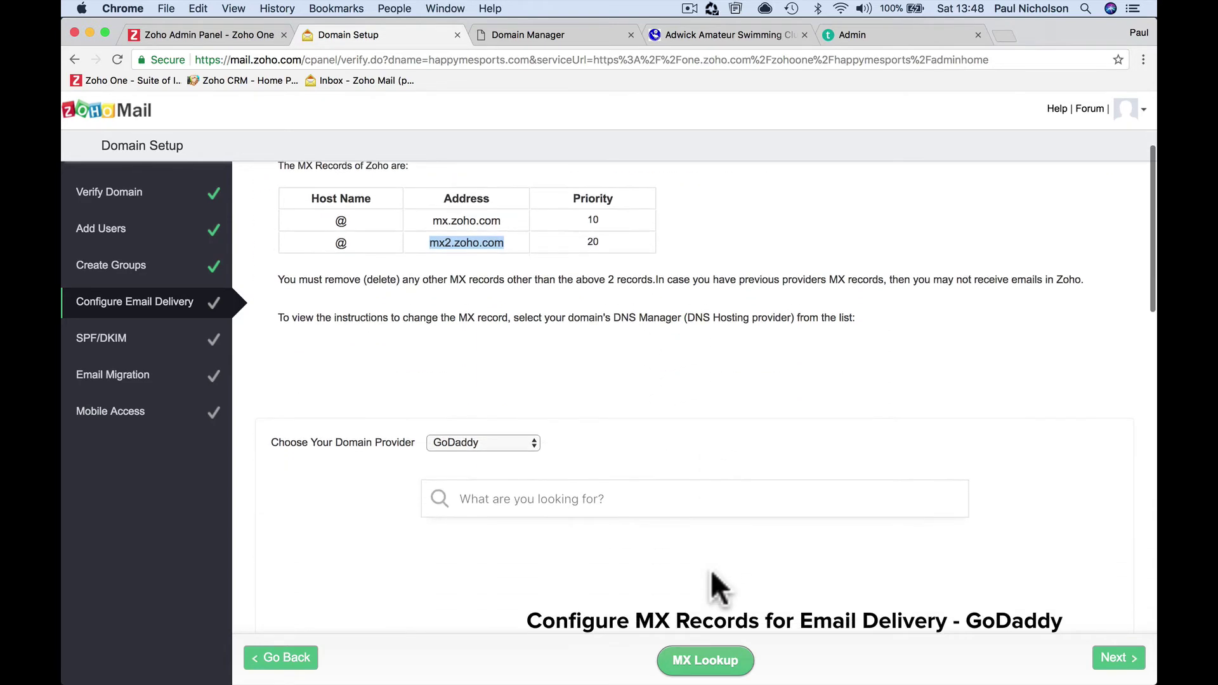
{"action": "scroll", "coordinate": [710, 570], "scroll_direction": "down", "scroll_amount": 13}
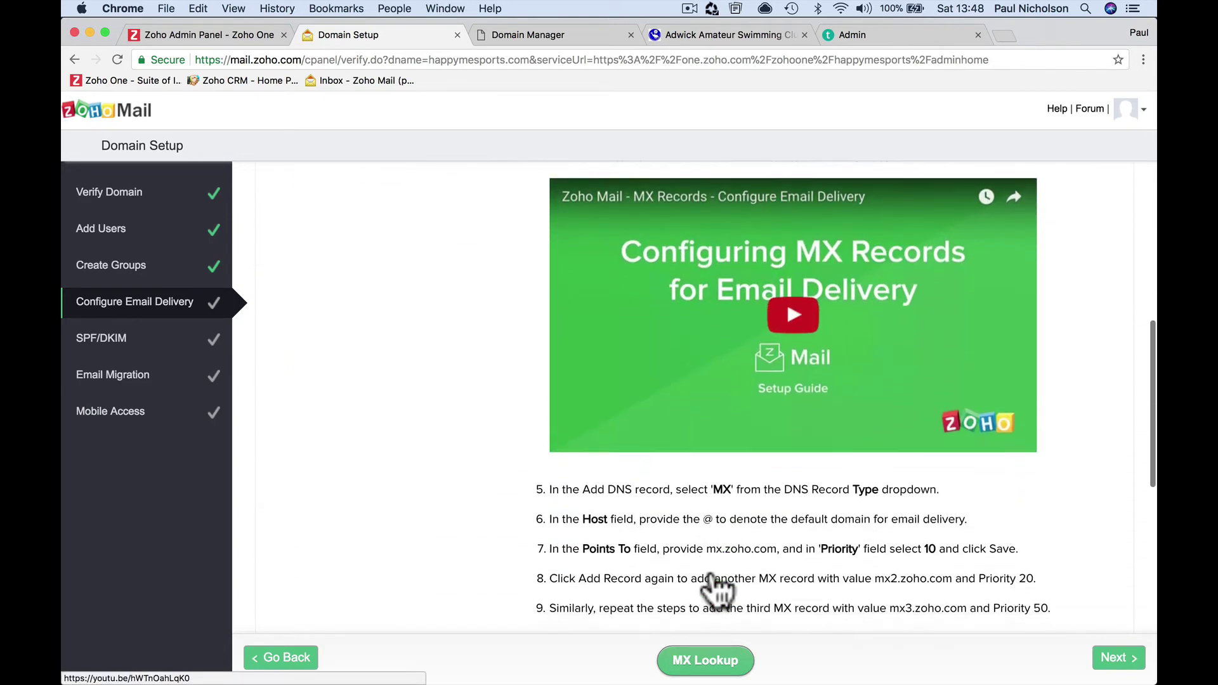
{"action": "scroll", "coordinate": [710, 569], "scroll_direction": "up", "scroll_amount": 15}
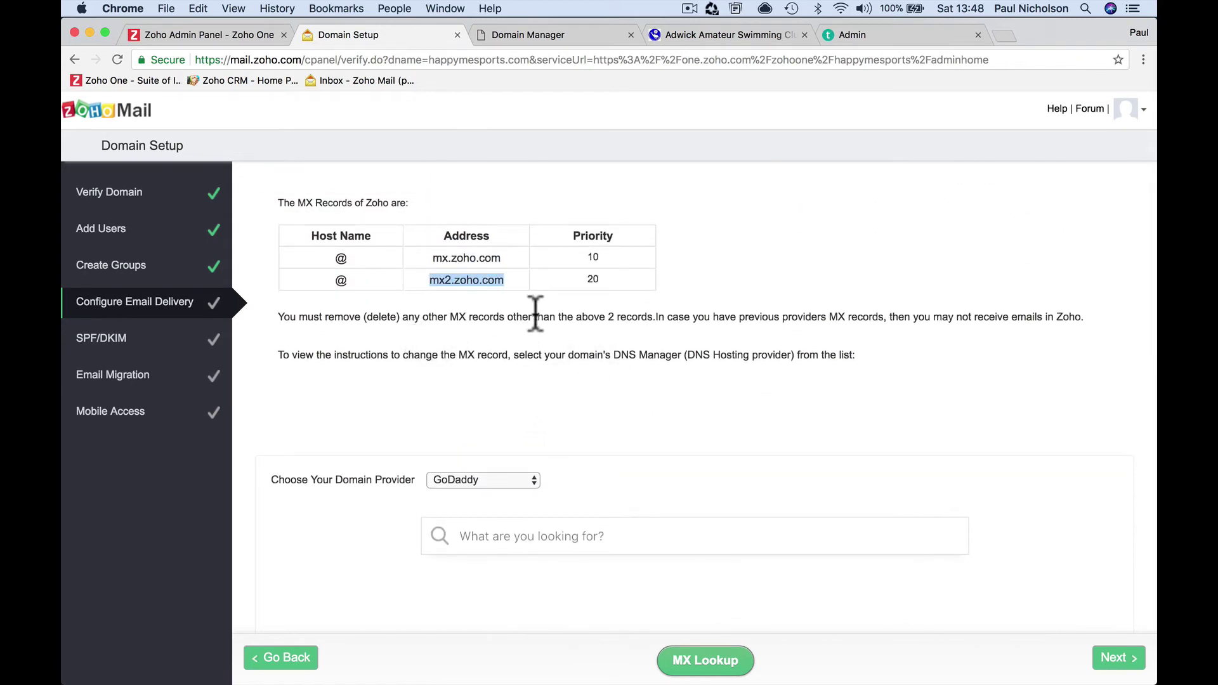
Check both Zoho MX records in GoDaddy's DNS table, then return to Zoho's Domain Setup
{"action": "left_click", "coordinate": [574, 32]}
{"action": "scroll", "coordinate": [508, 257], "scroll_direction": "up", "scroll_amount": 1}
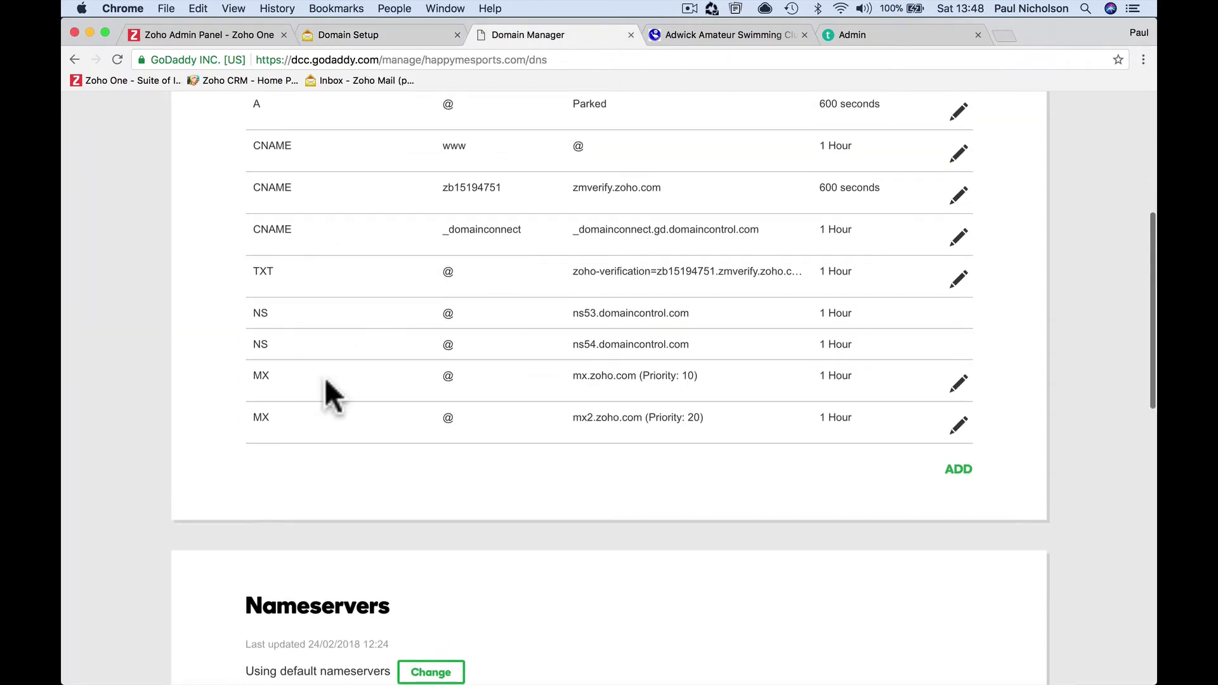
{"action": "scroll", "coordinate": [342, 298], "scroll_direction": "up", "scroll_amount": 2}
{"action": "scroll", "coordinate": [355, 285], "scroll_direction": "up", "scroll_amount": 1}
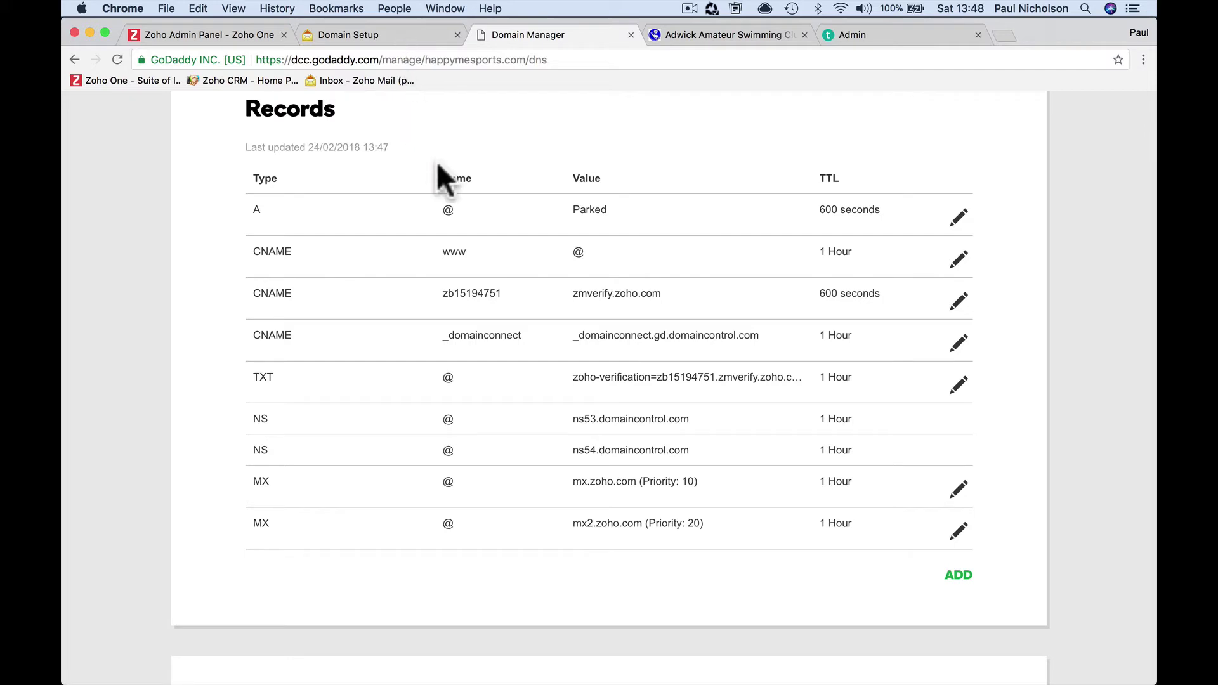
{"action": "left_click", "coordinate": [403, 37]}
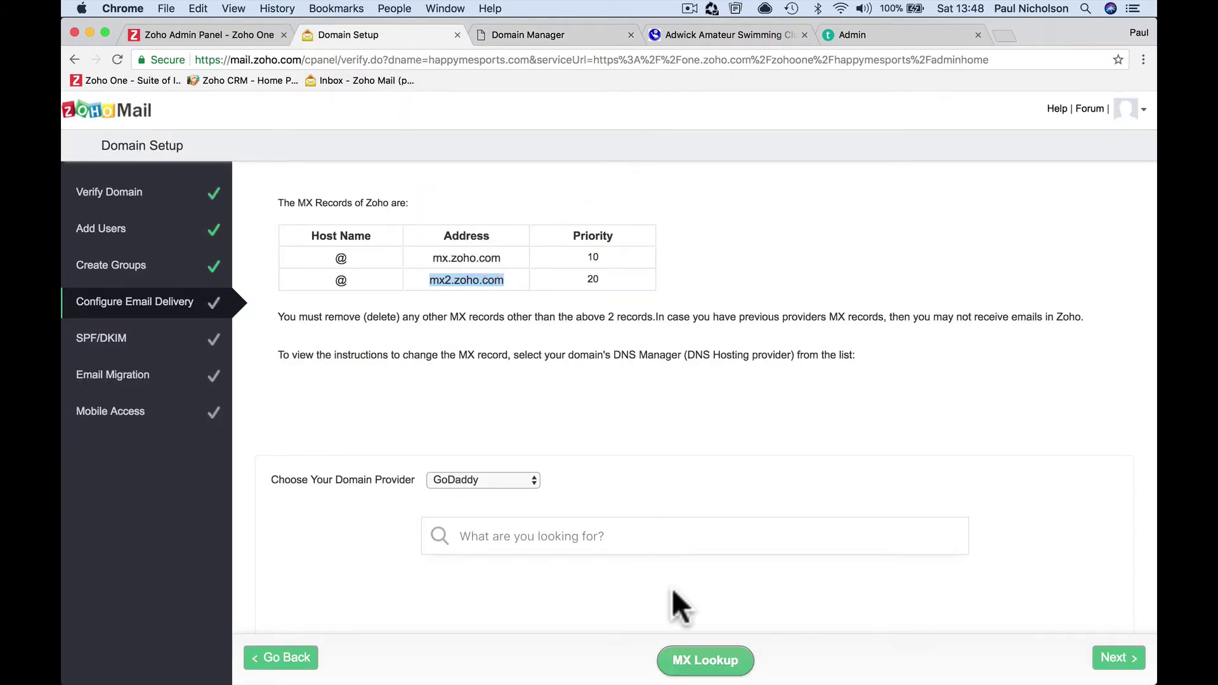
Look up the domain's current MX records, then advance Domain Setup to the SPF/DKIM step
{"action": "left_click", "coordinate": [691, 660]}
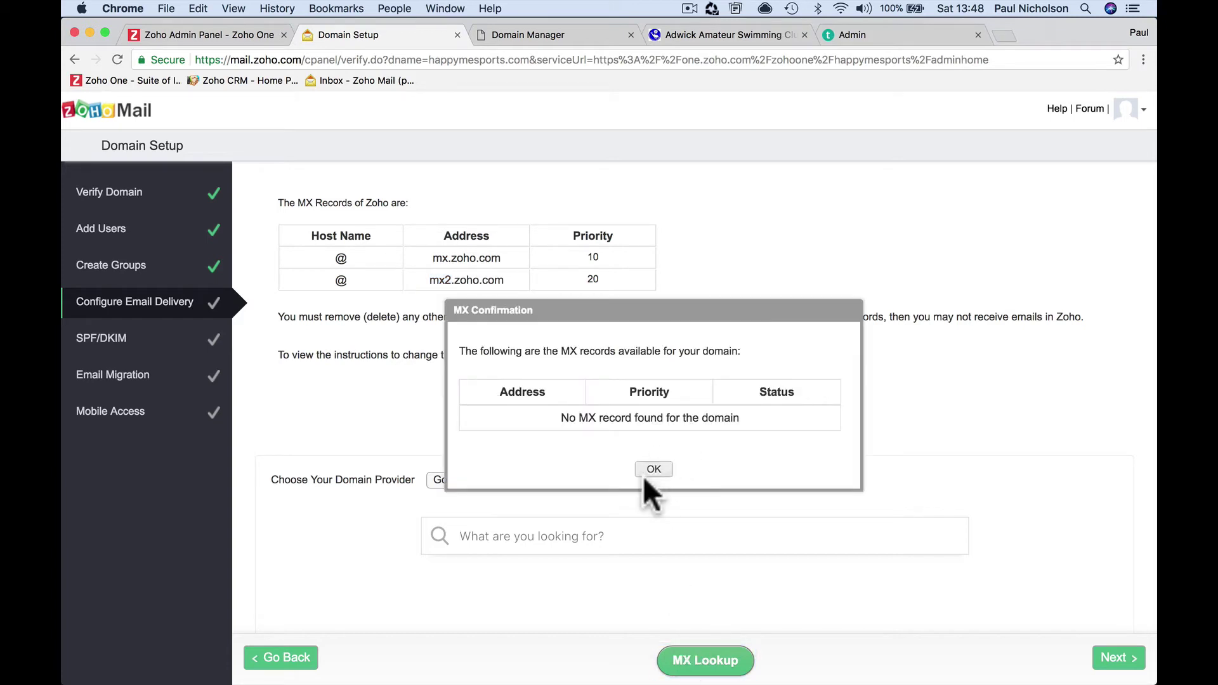
{"action": "left_click", "coordinate": [653, 469]}
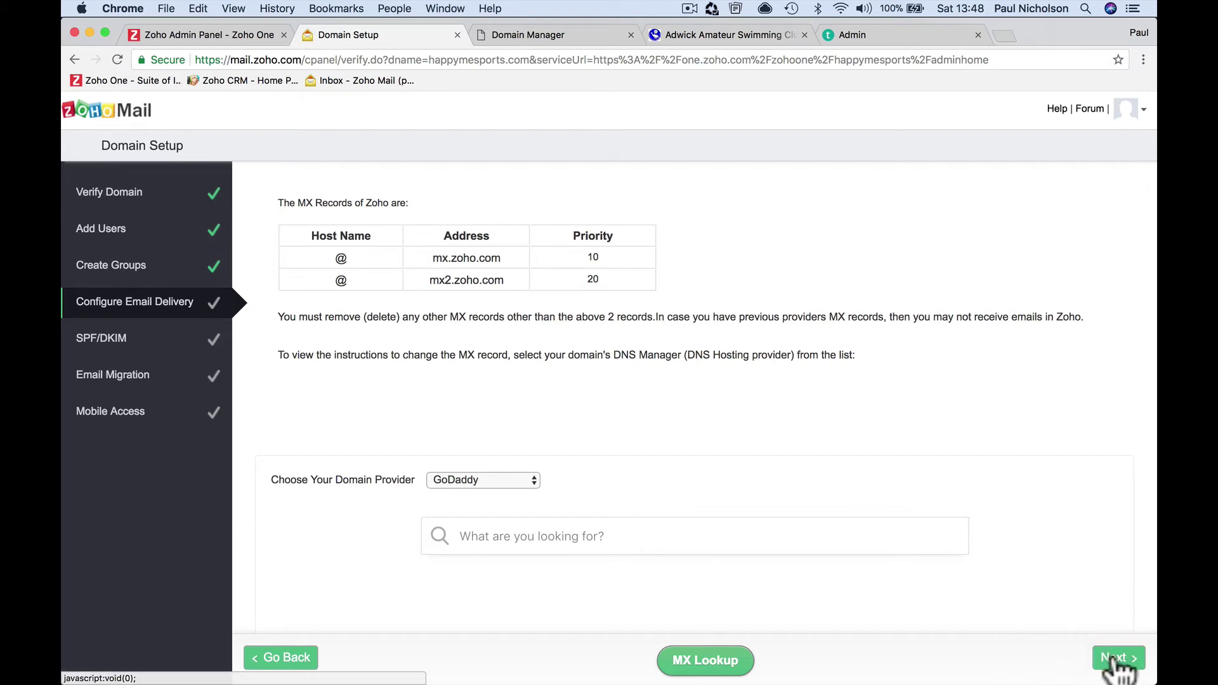
{"action": "left_click", "coordinate": [1118, 658]}
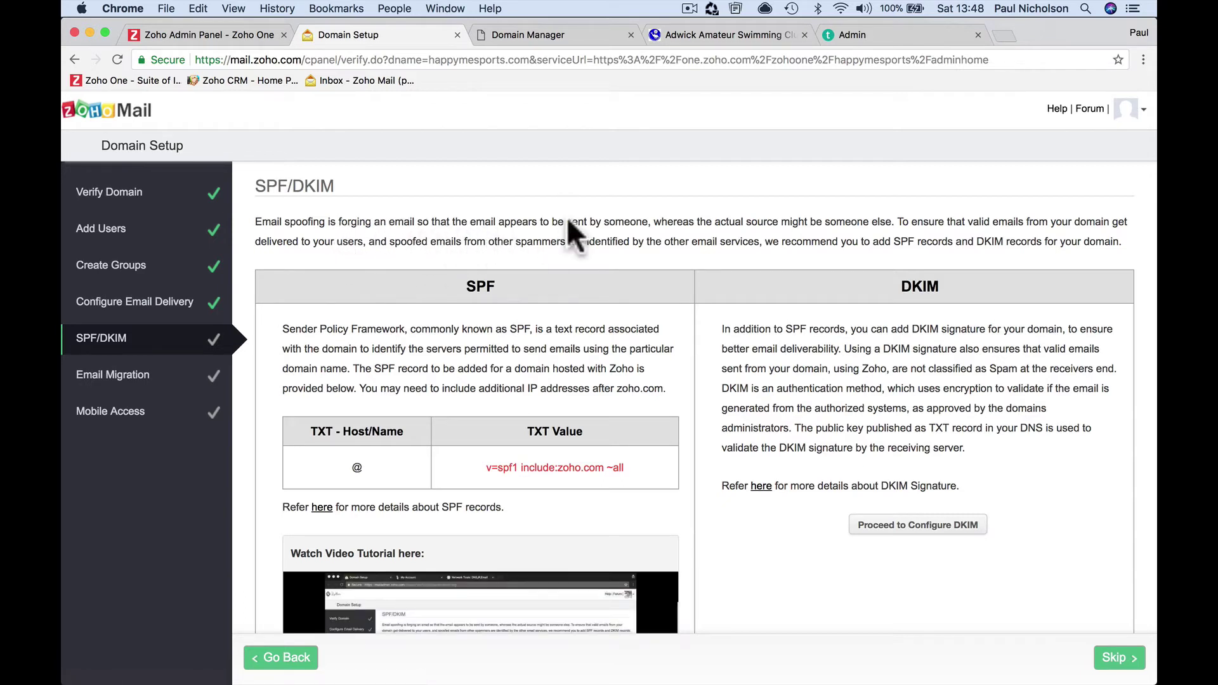
Copy the SPF TXT value 'v=spf1 include:zoho.com ~all' from Zoho's SPF/DKIM step
{"action": "scroll", "coordinate": [569, 261], "scroll_direction": "down", "scroll_amount": 2}
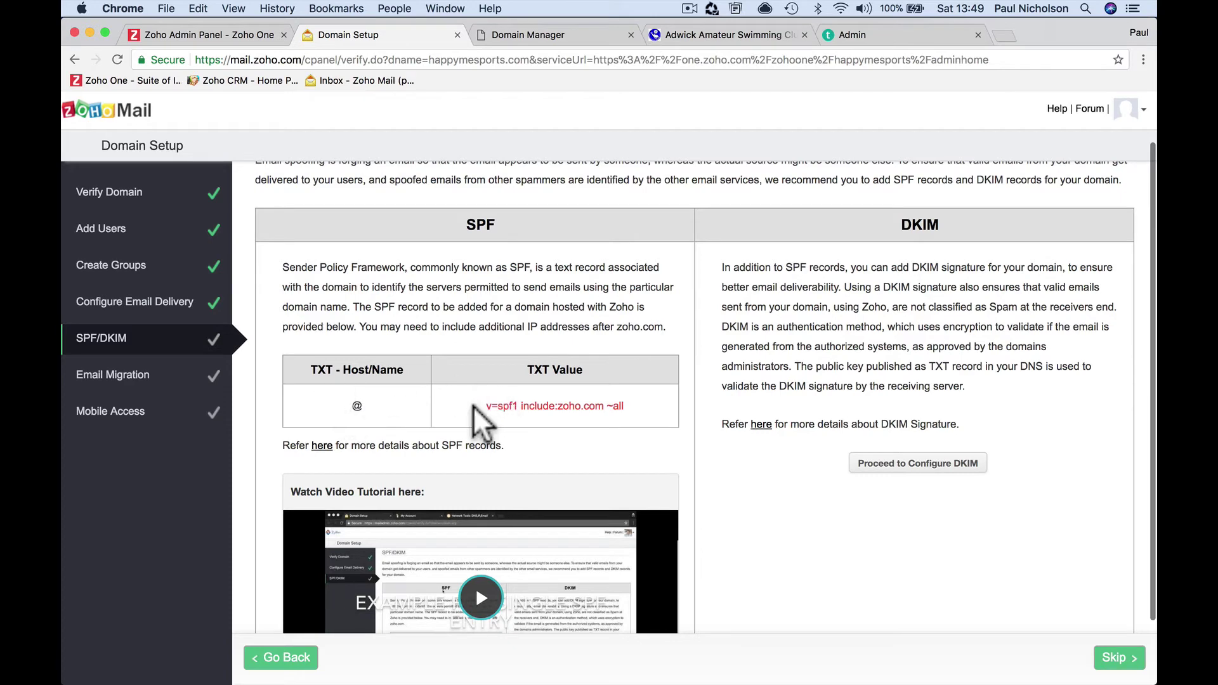
{"action": "left_click_drag", "start_coordinate": [473, 406], "coordinate": [642, 420]}
{"action": "key", "text": "super+c"}
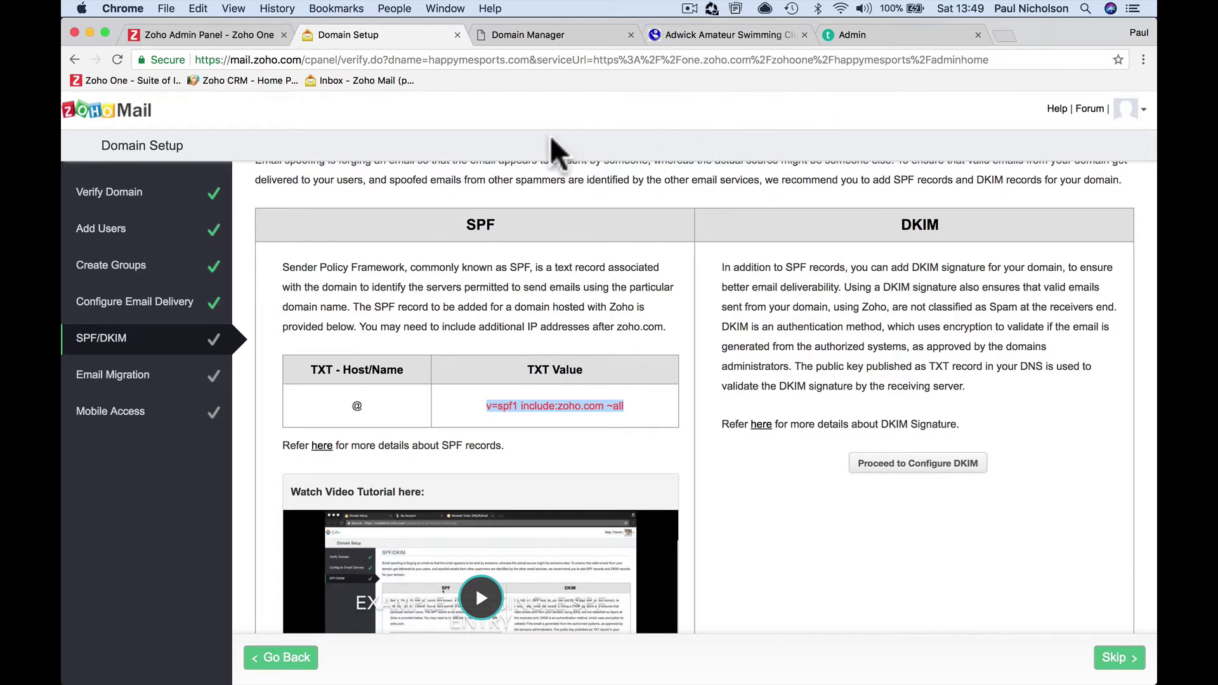
In GoDaddy, start a new TXT record on host @ with value 'v=spf1 include:zoho.com ~all'
{"action": "left_click", "coordinate": [549, 36]}
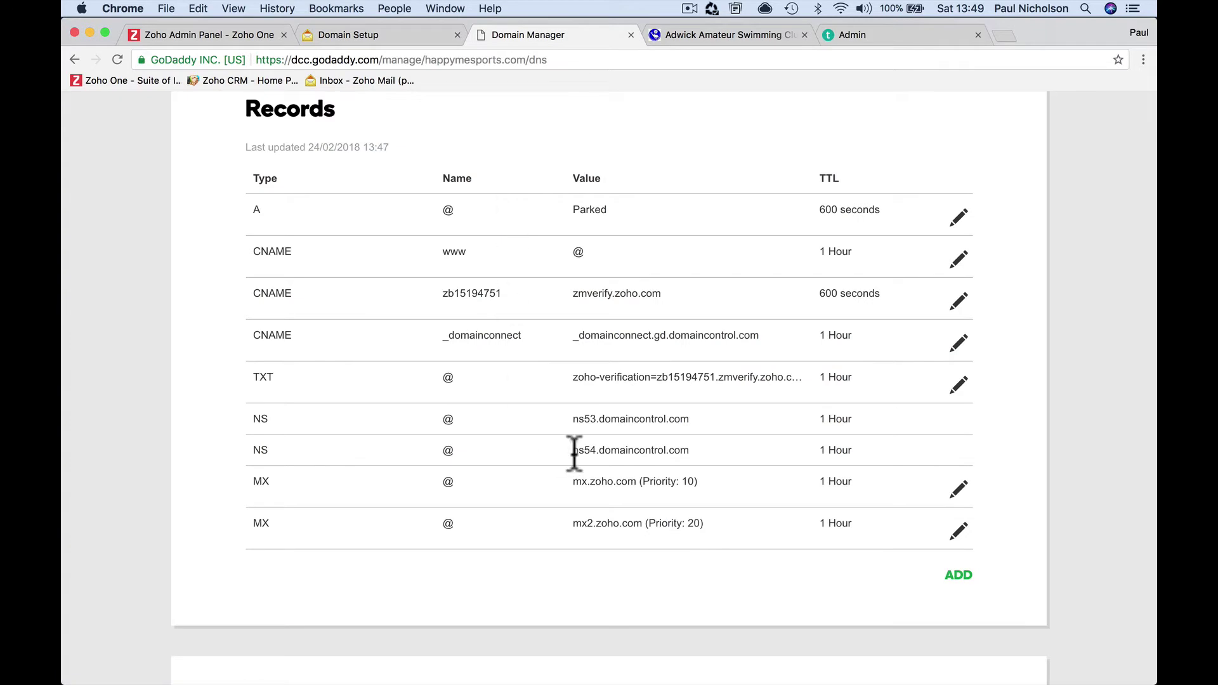
{"action": "left_click", "coordinate": [958, 575]}
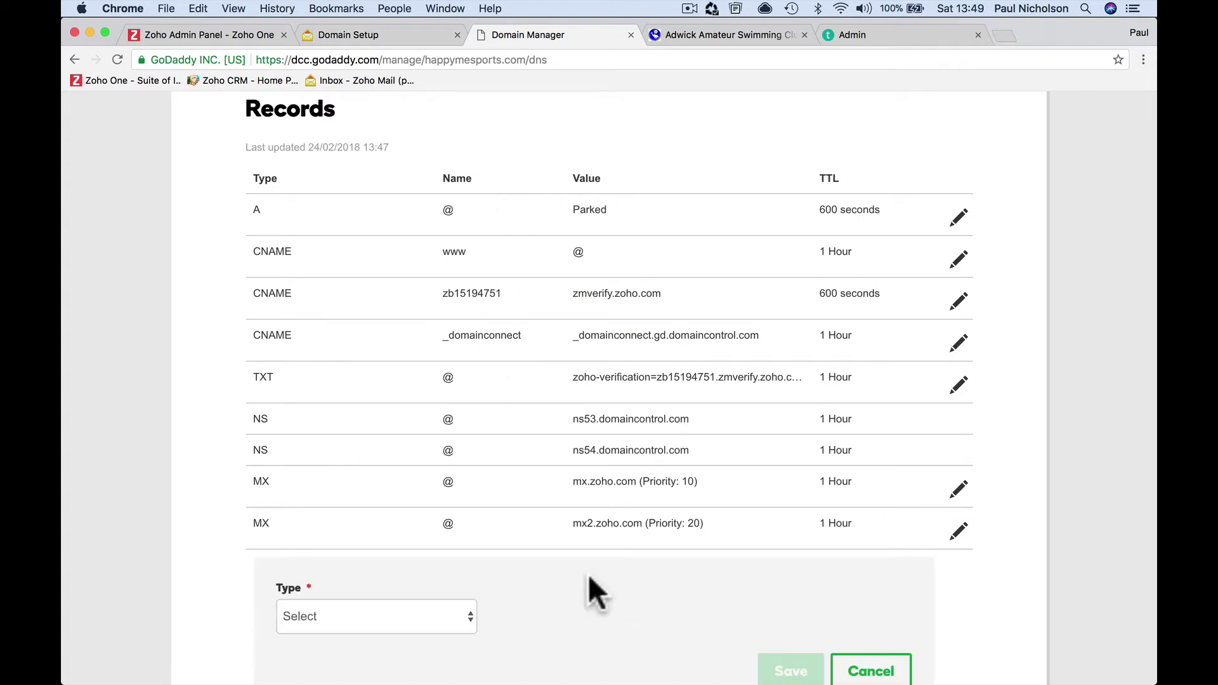
{"action": "left_click", "coordinate": [401, 630]}
{"action": "left_click", "coordinate": [622, 576]}
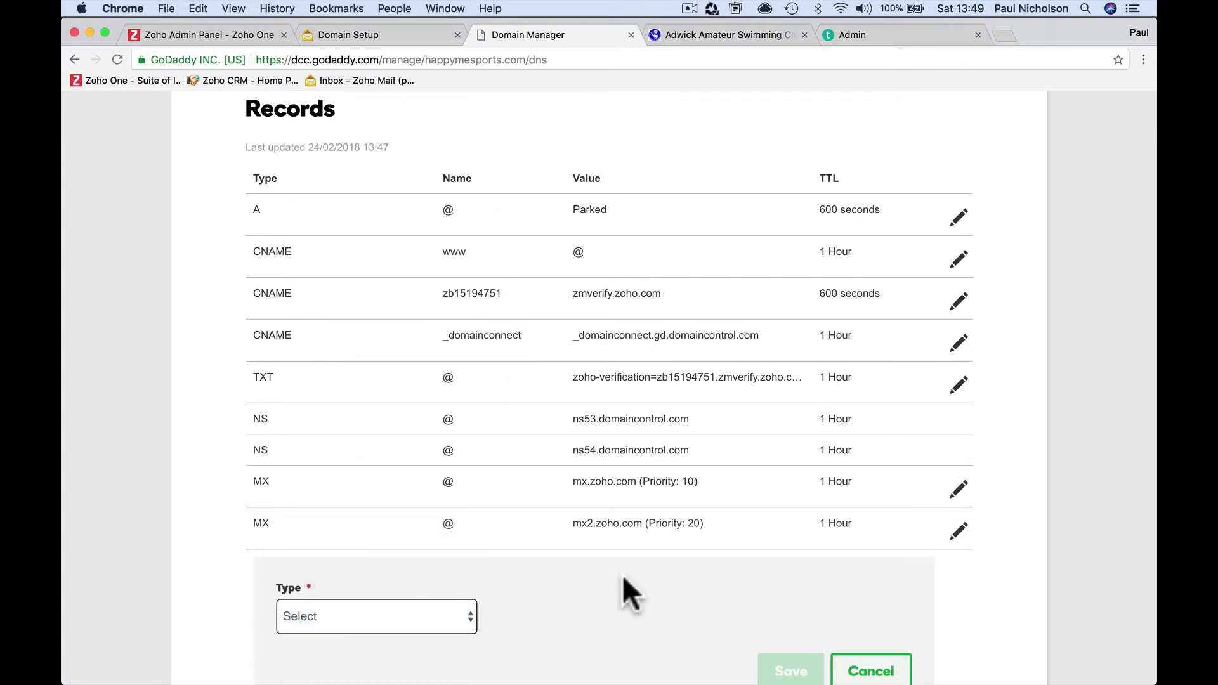
{"action": "scroll", "coordinate": [622, 575], "scroll_direction": "down", "scroll_amount": 5}
{"action": "left_click", "coordinate": [574, 394]}
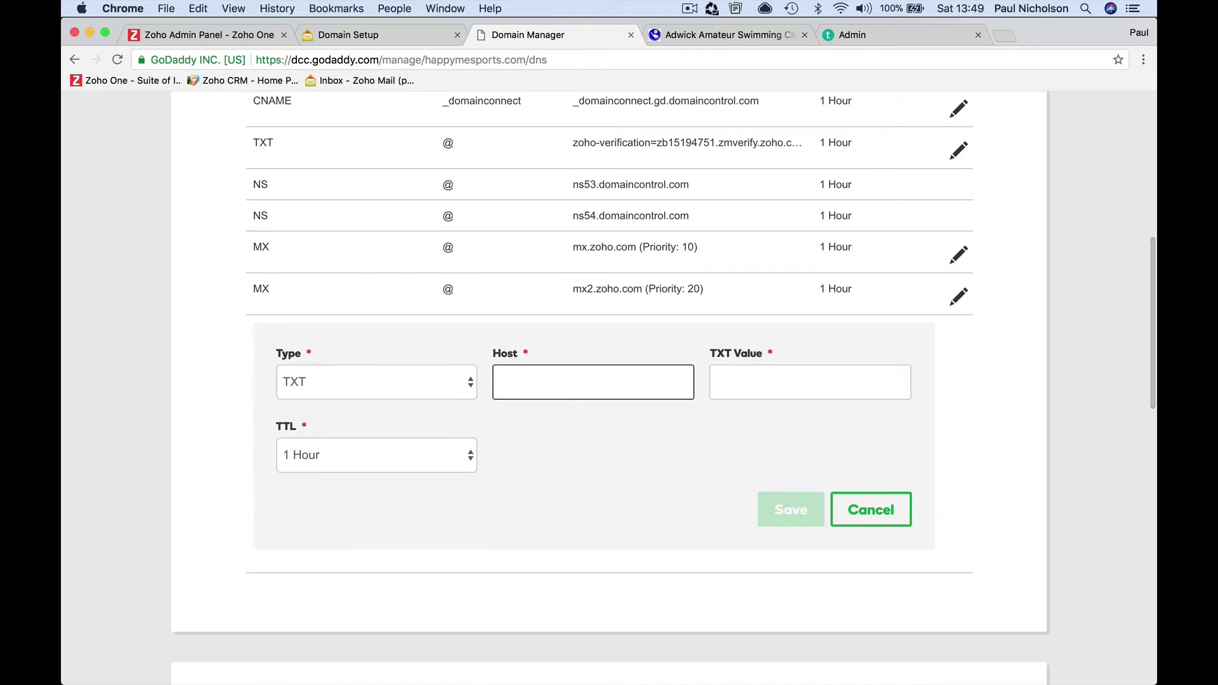
{"action": "type", "text": "@"}
{"action": "left_click", "coordinate": [717, 386]}
{"action": "key", "text": "cmd+v"}
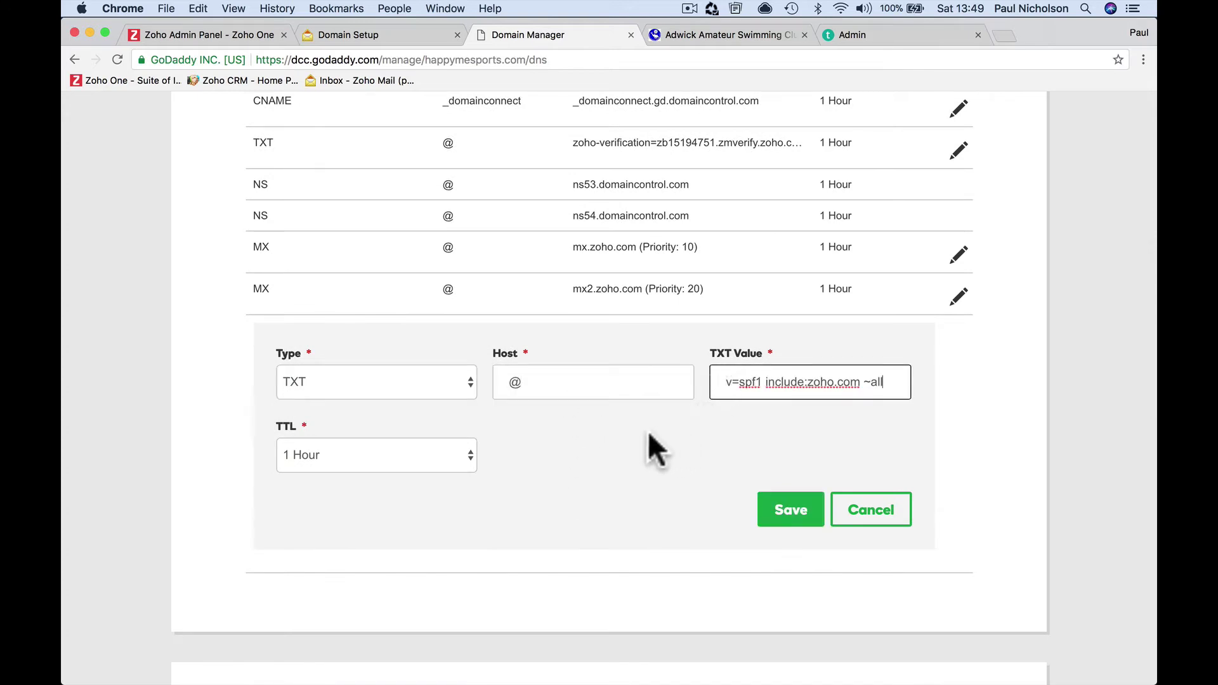
{"action": "left_click", "coordinate": [675, 429]}
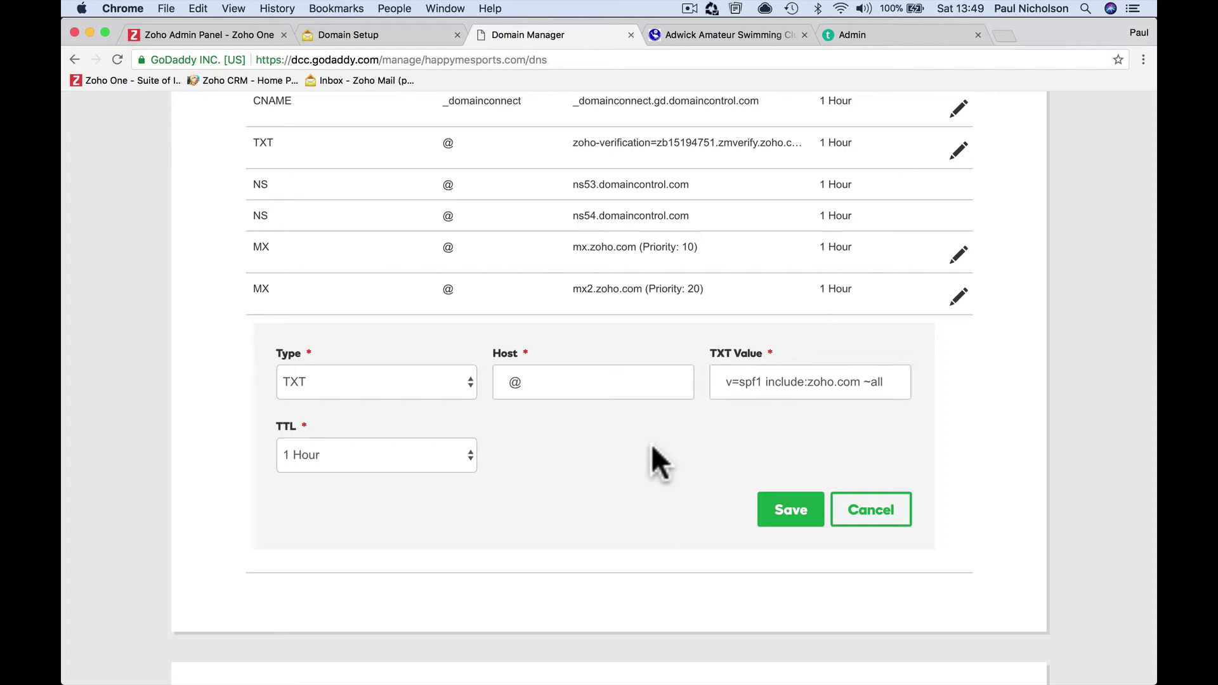
Give the SPF TXT record a custom 600-second TTL and save it
{"action": "left_click", "coordinate": [375, 34]}
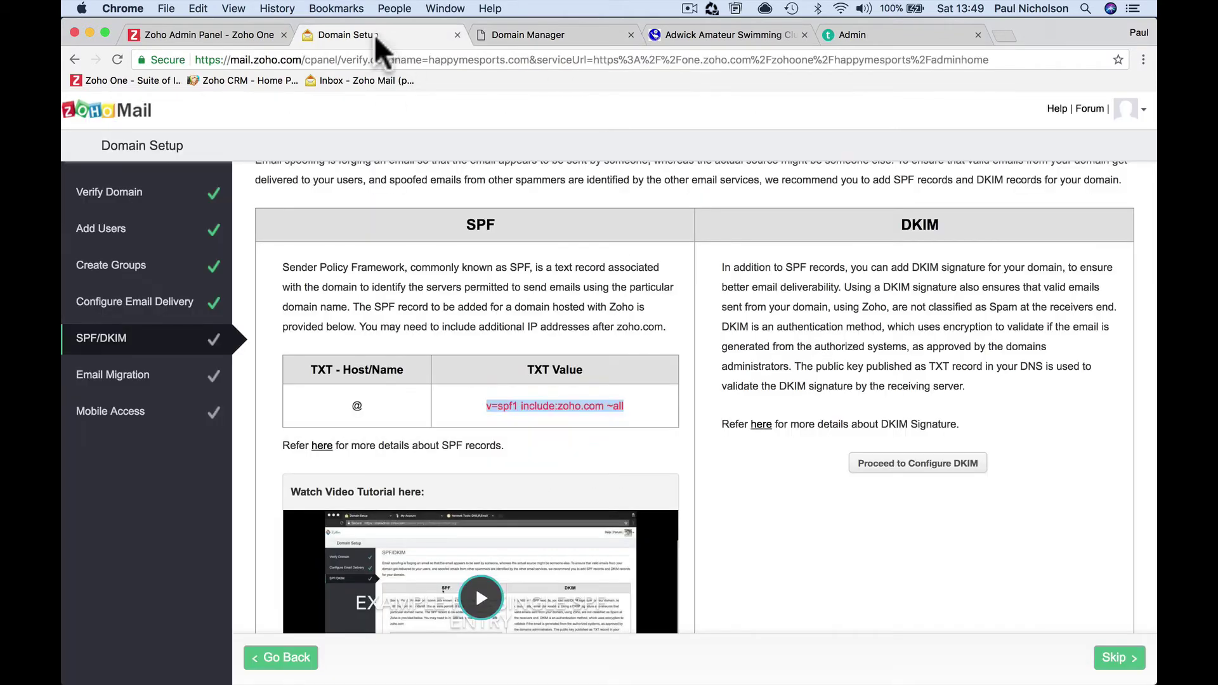
{"action": "left_click", "coordinate": [507, 35]}
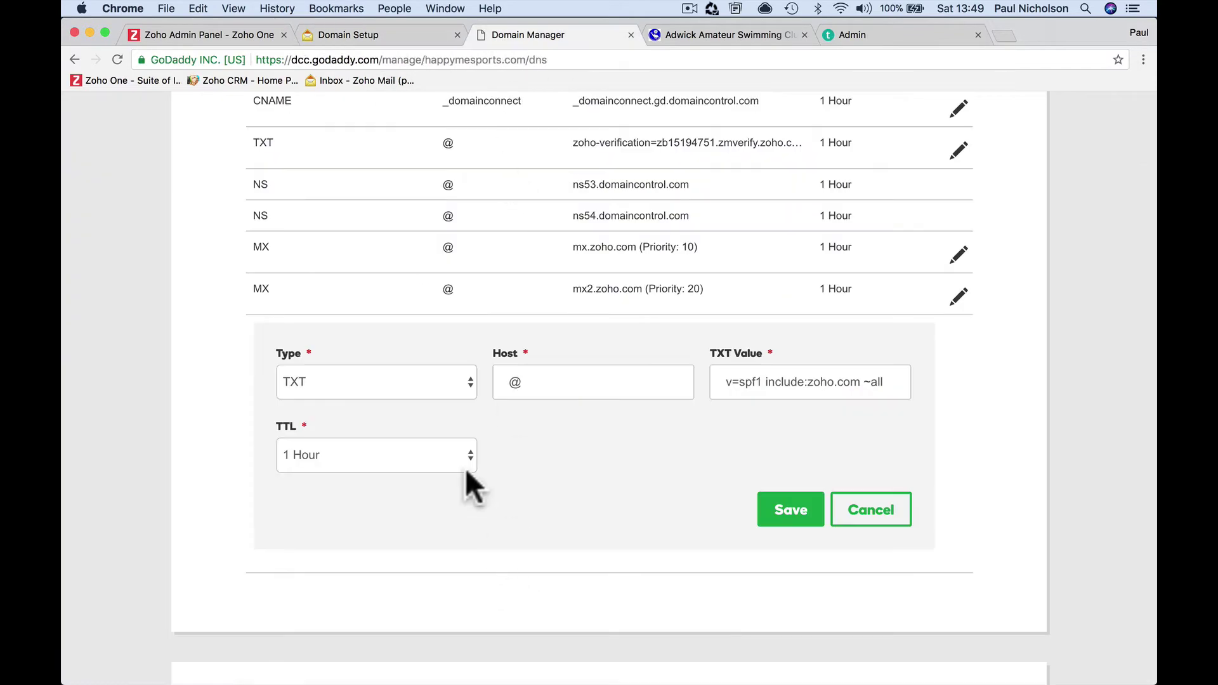
{"action": "left_click", "coordinate": [456, 449]}
{"action": "left_click", "coordinate": [419, 521]}
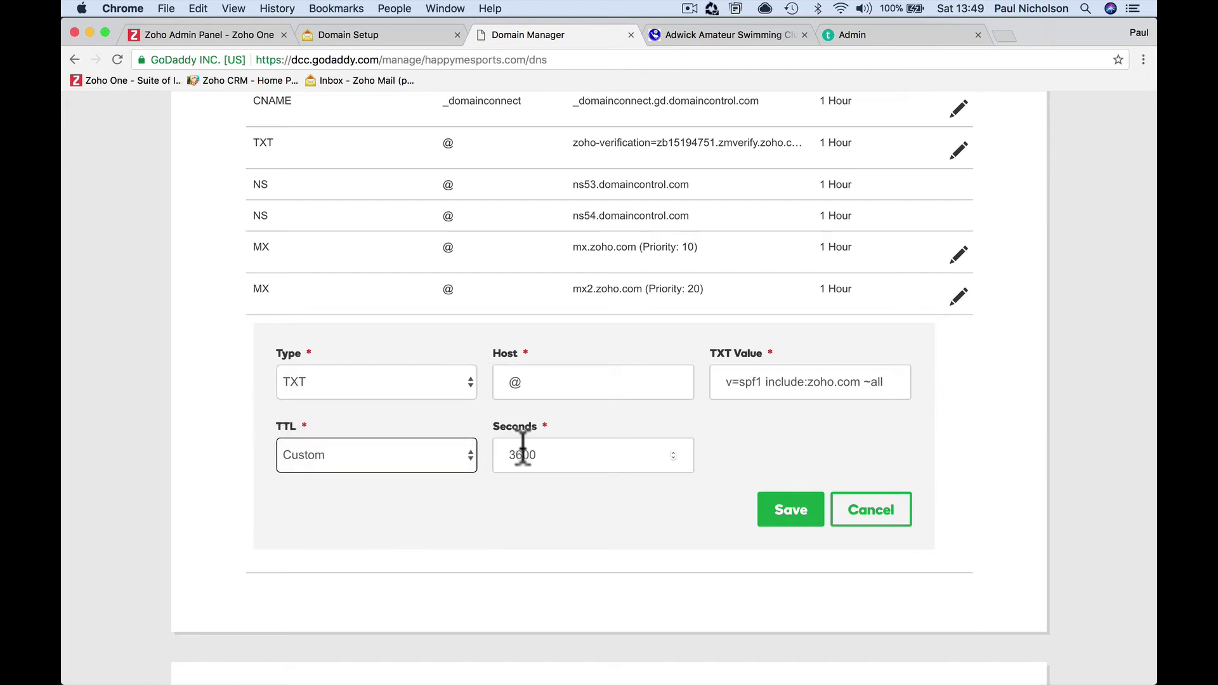
{"action": "left_click", "coordinate": [512, 455]}
{"action": "key", "text": "BackSpace"}
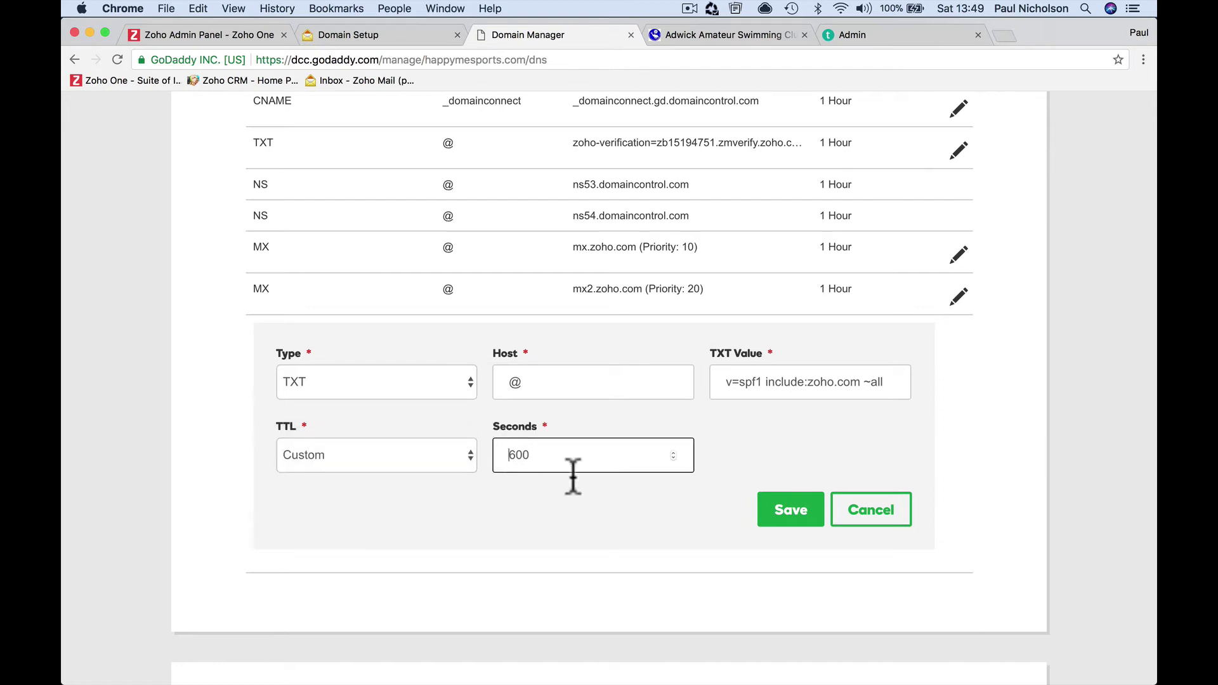
{"action": "left_click", "coordinate": [763, 504]}
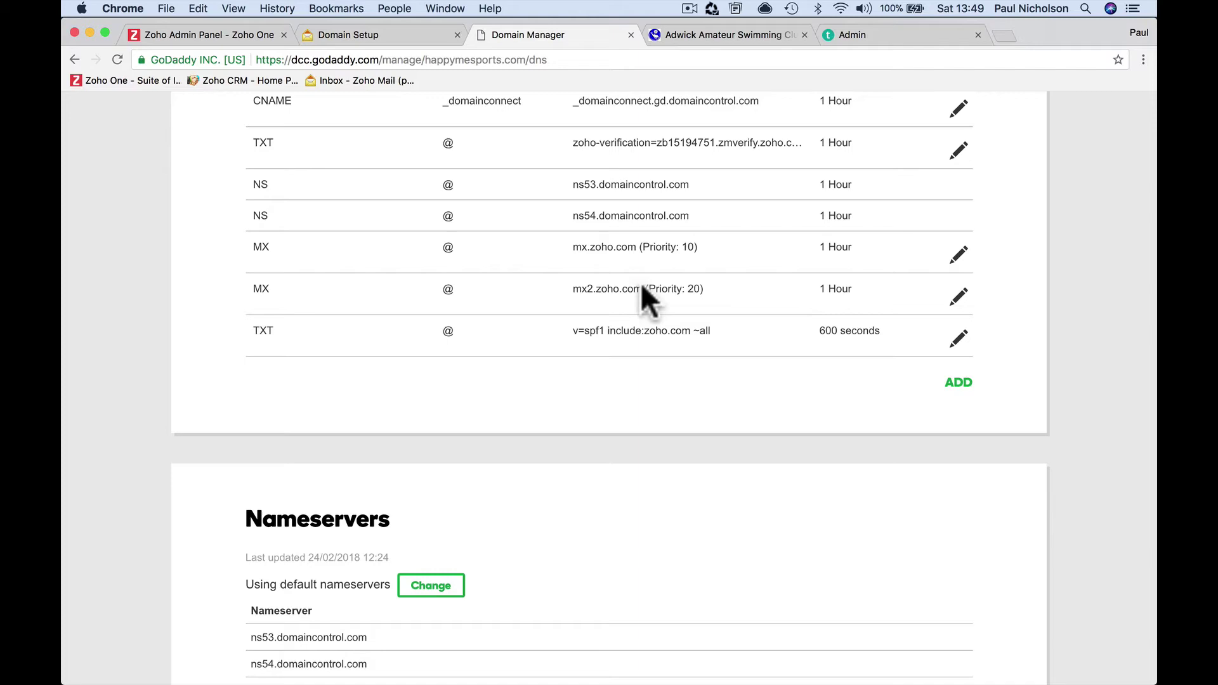
{"action": "left_click", "coordinate": [379, 38]}
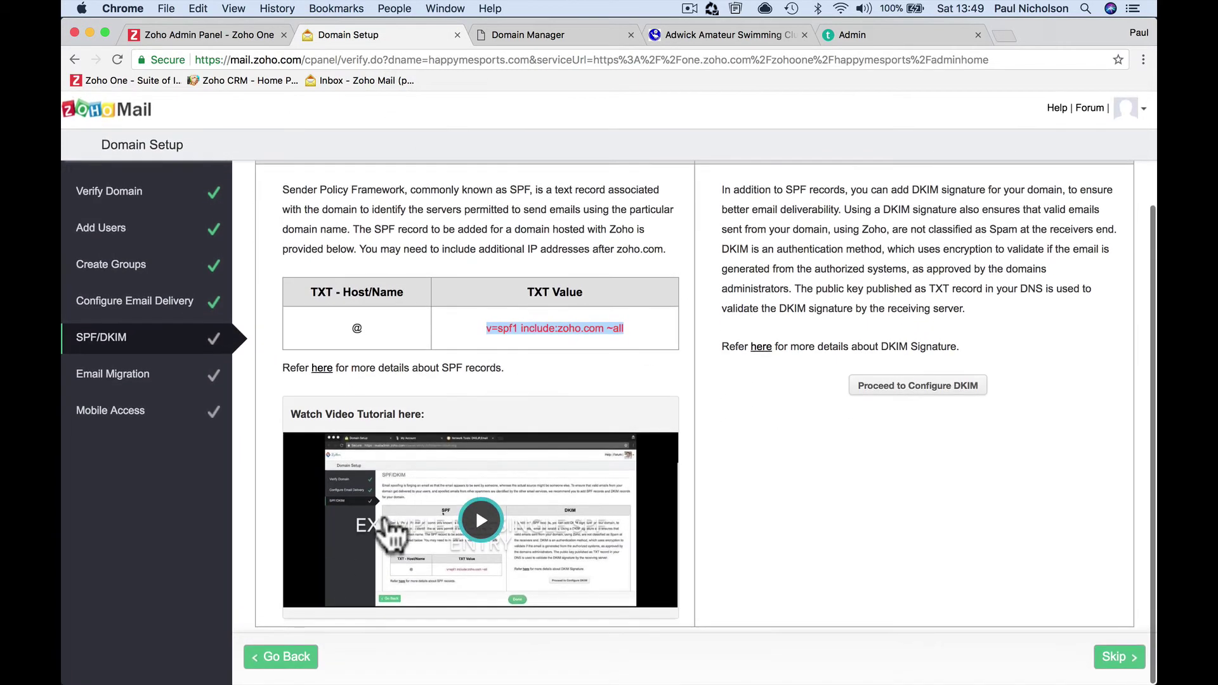
{"action": "scroll", "coordinate": [495, 438], "scroll_direction": "up", "scroll_amount": 1}
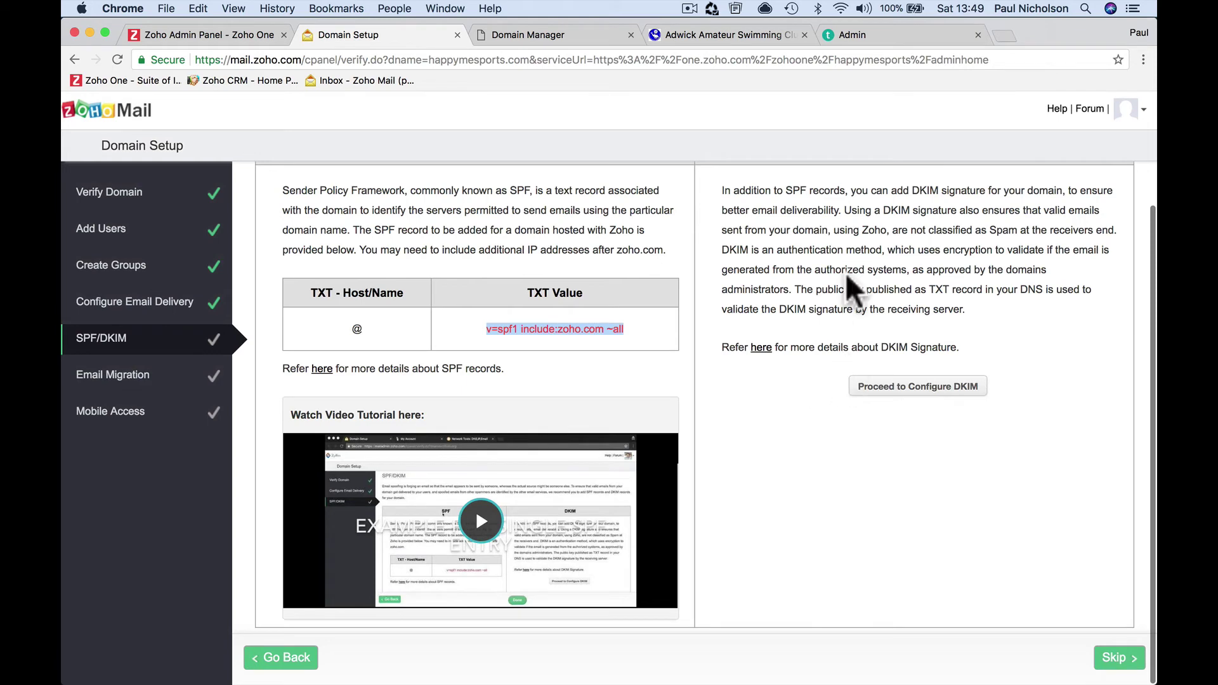
{"action": "scroll", "coordinate": [853, 286], "scroll_direction": "up", "scroll_amount": 2}
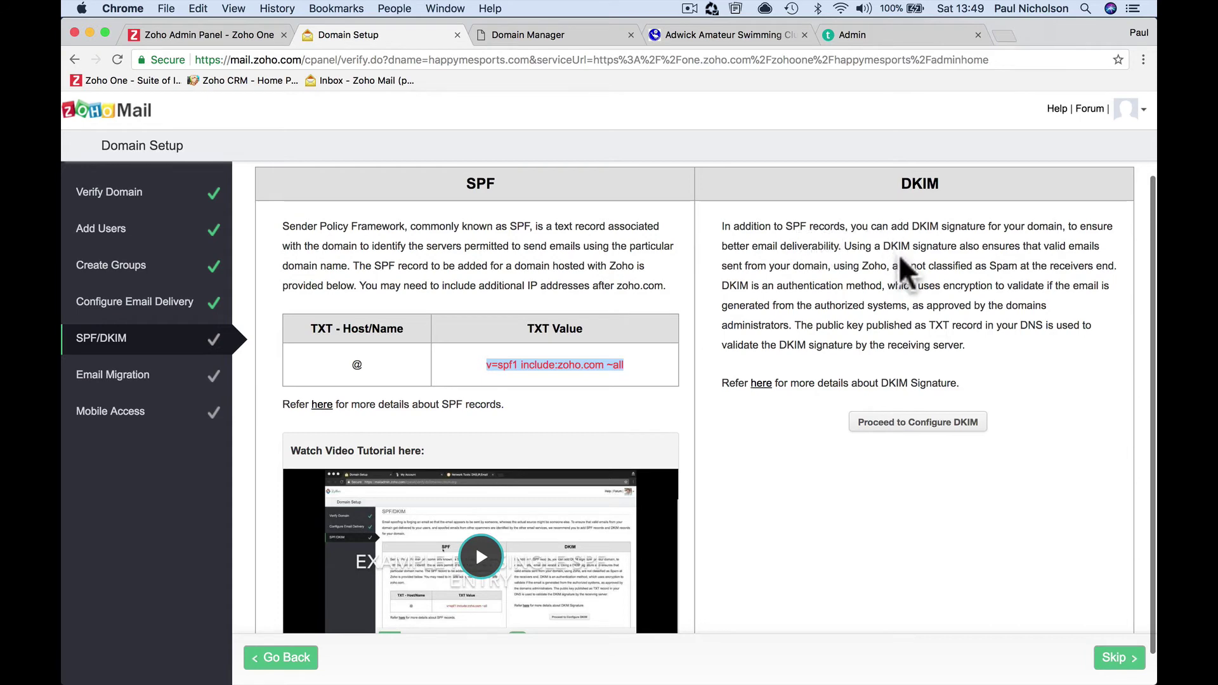
{"action": "left_click", "coordinate": [888, 427]}
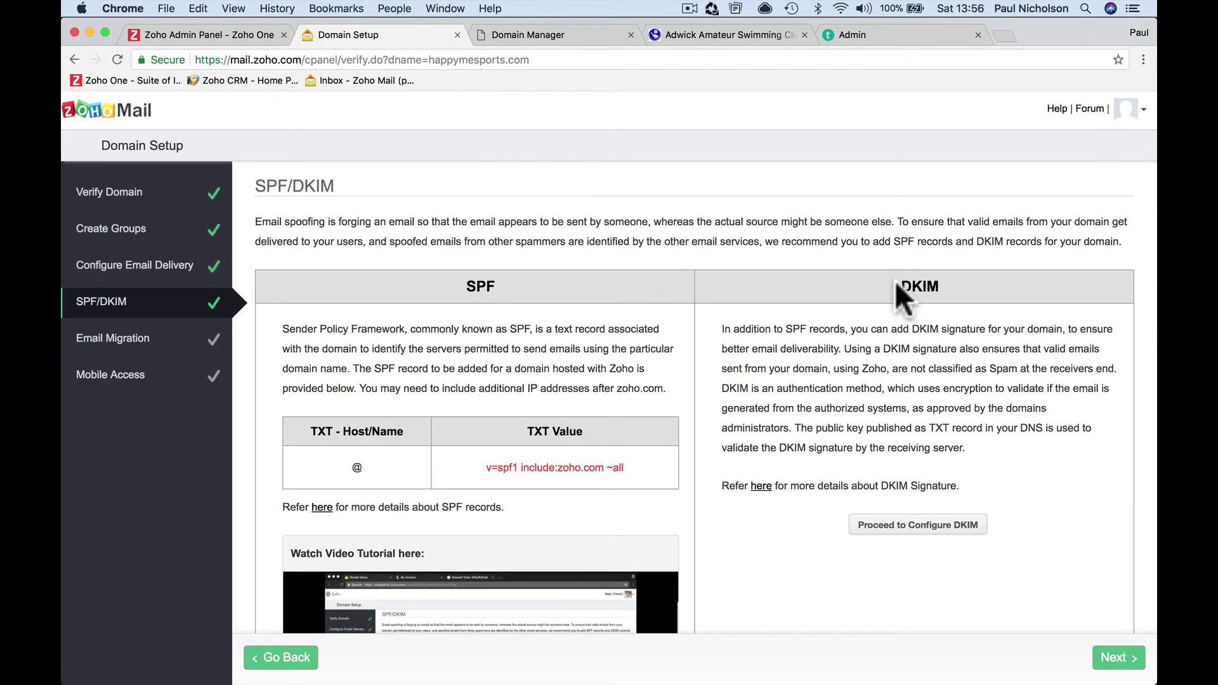
{"action": "left_click_drag", "start_coordinate": [896, 288], "coordinate": [941, 285]}
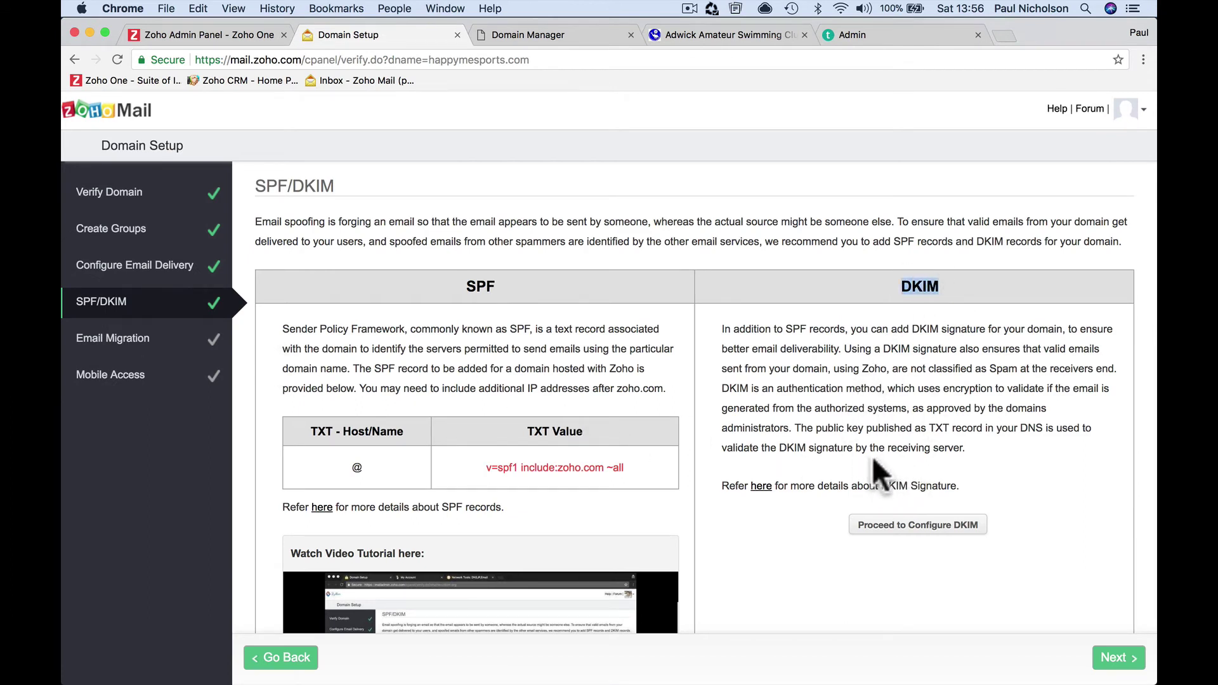
Confirm via Configure Email Delivery that MX records reach Zoho, then open the DKIM domain list
{"action": "left_click", "coordinate": [140, 271]}
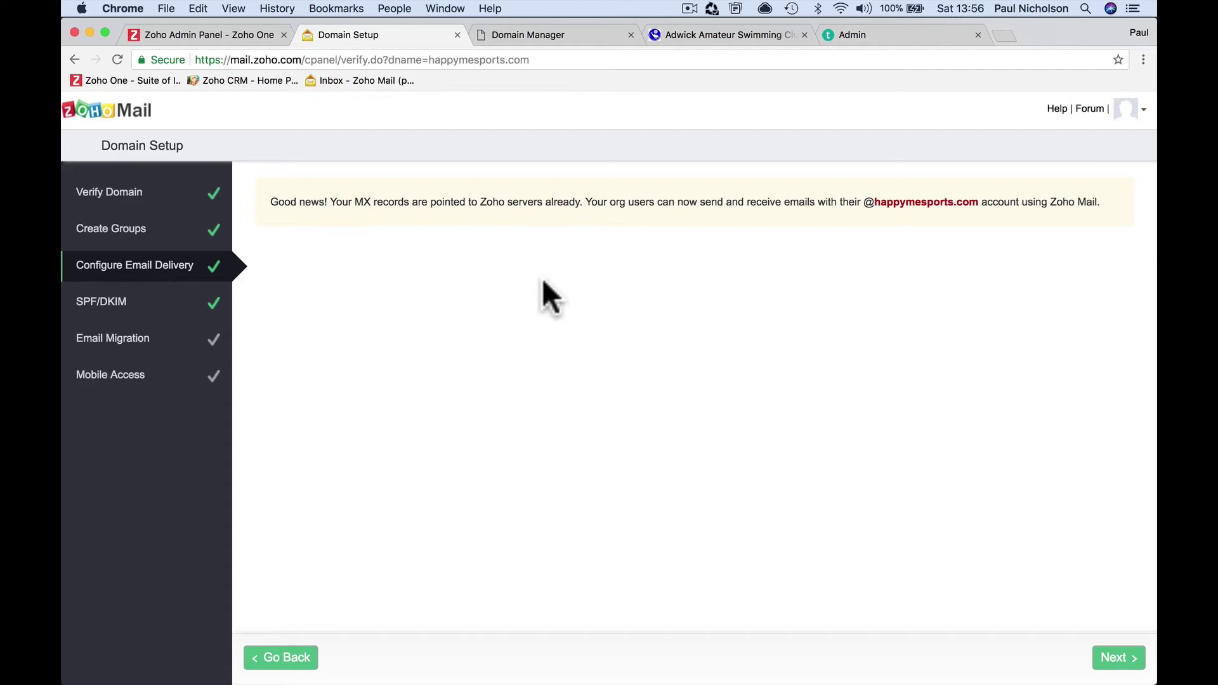
{"action": "left_click", "coordinate": [127, 301]}
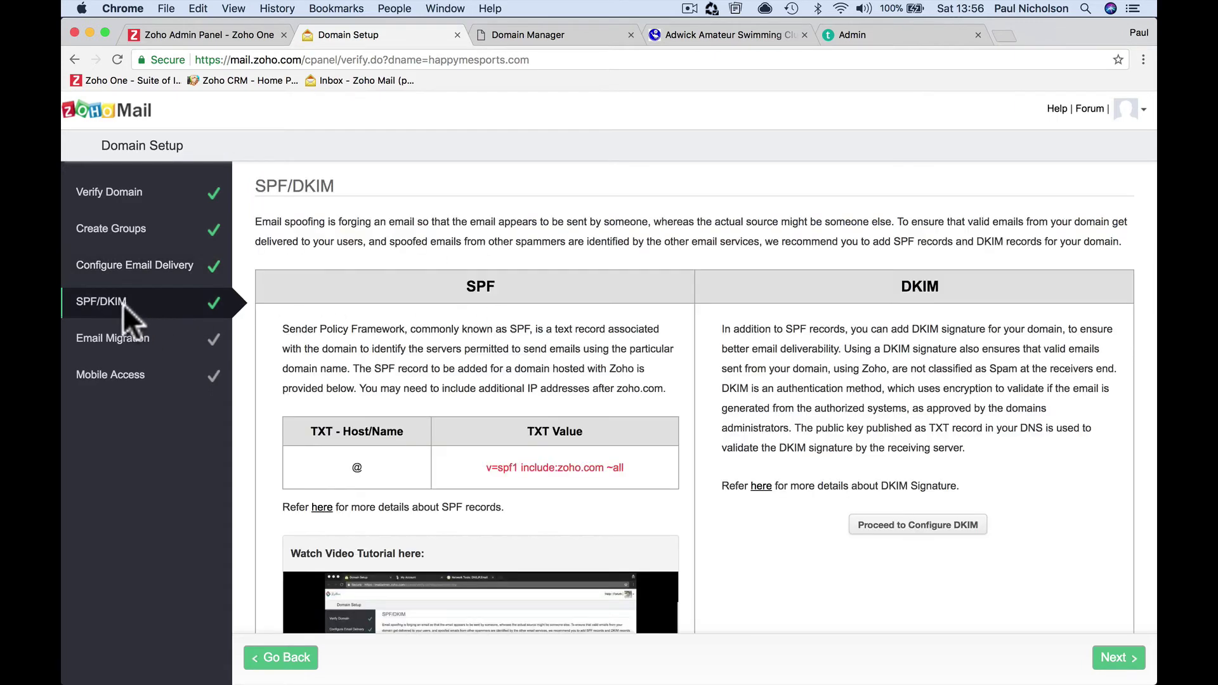
{"action": "left_click", "coordinate": [939, 530]}
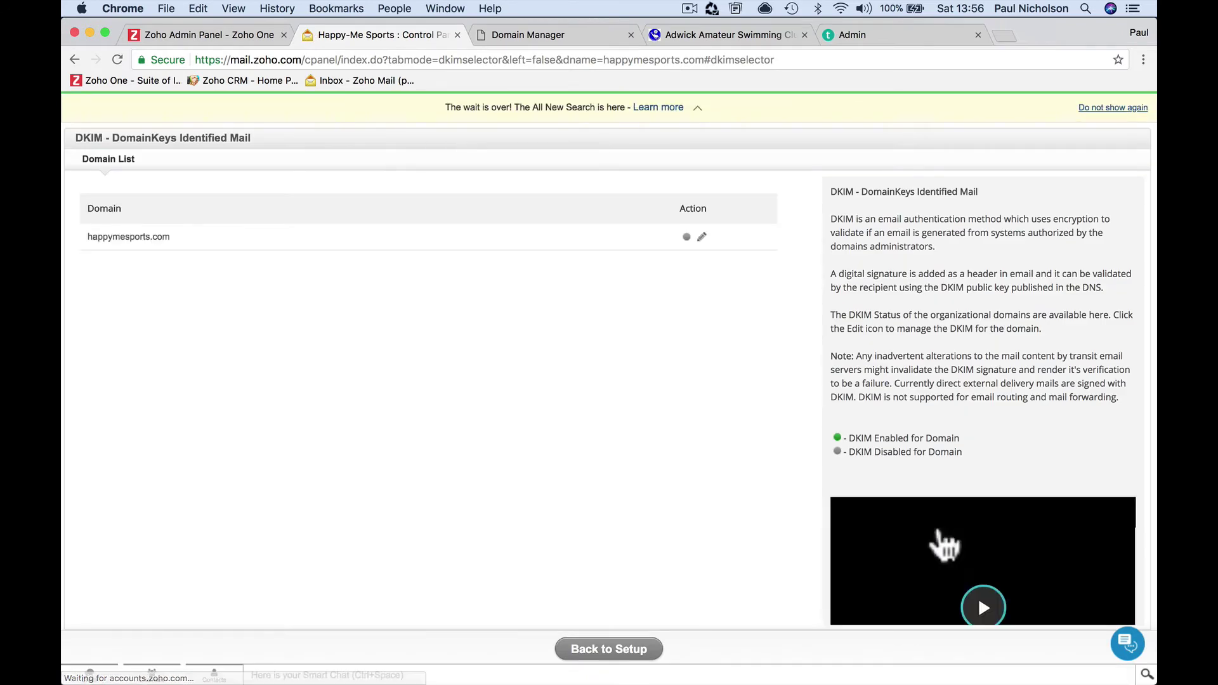
{"action": "scroll", "coordinate": [916, 470], "scroll_direction": "down", "scroll_amount": 2}
{"action": "scroll", "coordinate": [915, 467], "scroll_direction": "down", "scroll_amount": 1}
{"action": "scroll", "coordinate": [915, 466], "scroll_direction": "up", "scroll_amount": 3}
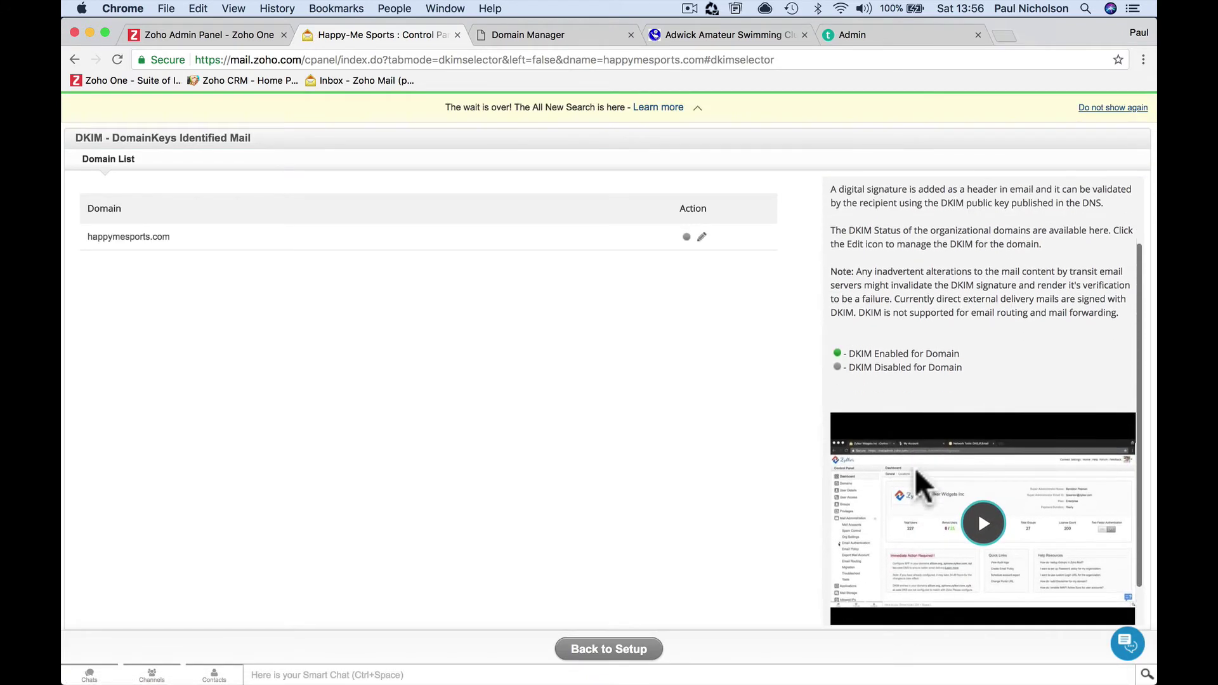
Play and then pause the DKIM tutorial video
{"action": "scroll", "coordinate": [957, 352], "scroll_direction": "down", "scroll_amount": 4}
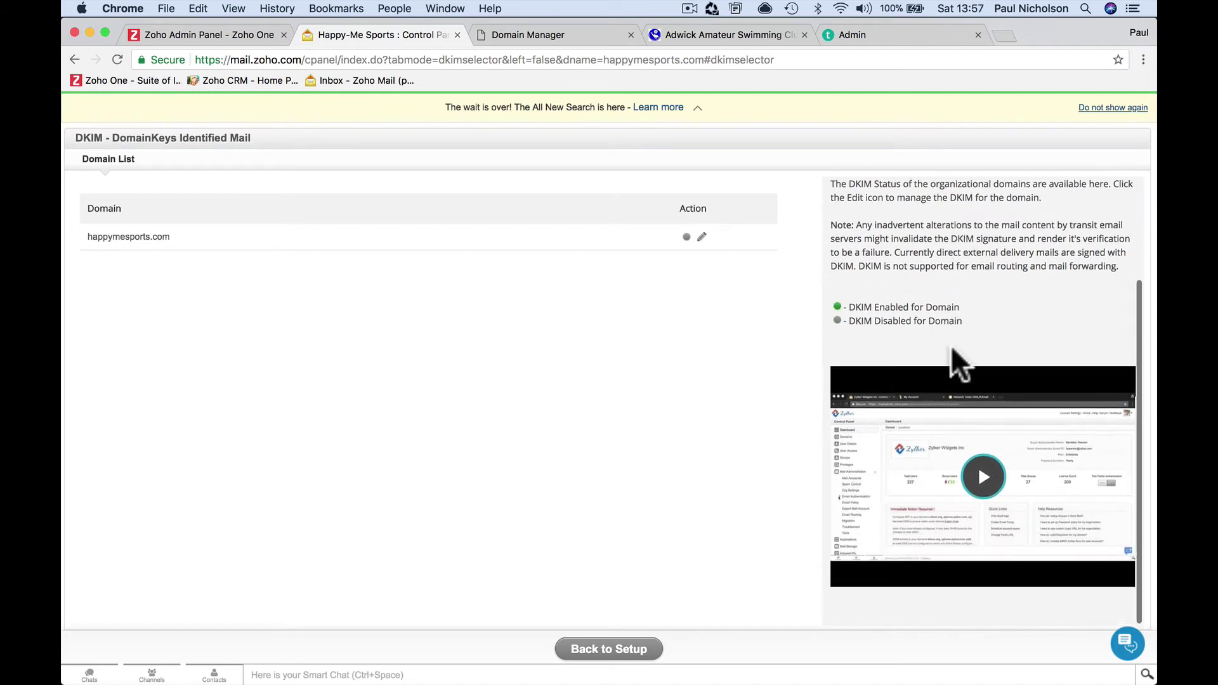
{"action": "left_click", "coordinate": [982, 477]}
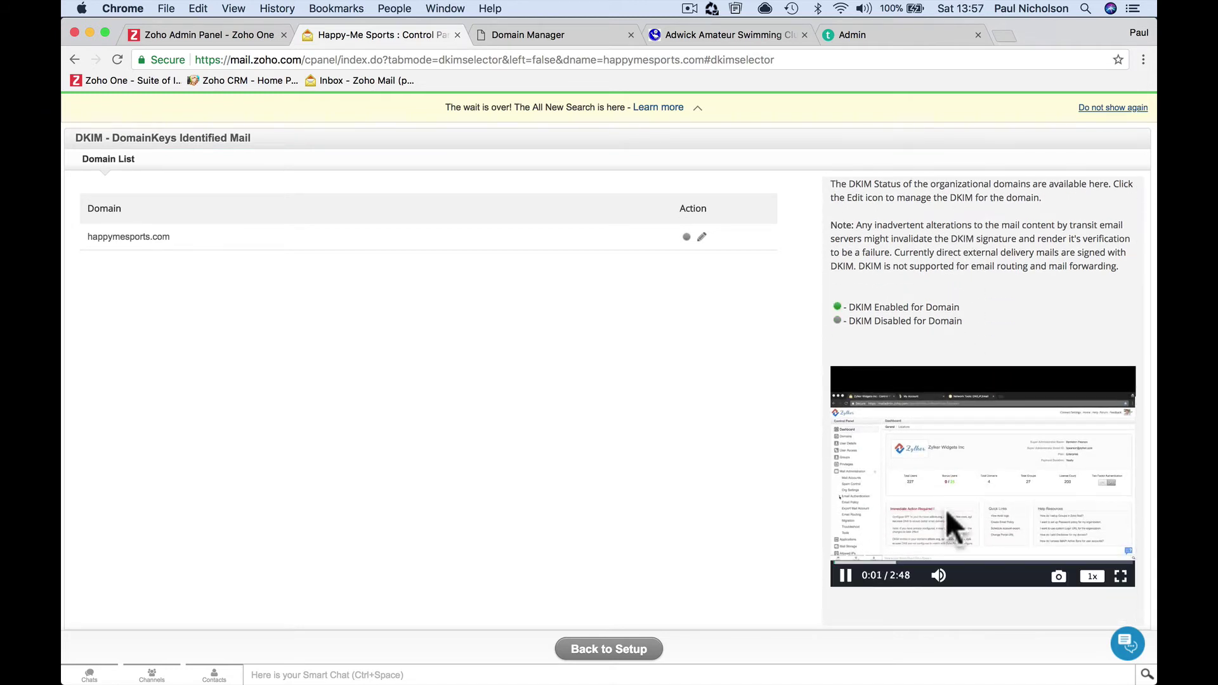
{"action": "left_click", "coordinate": [845, 575]}
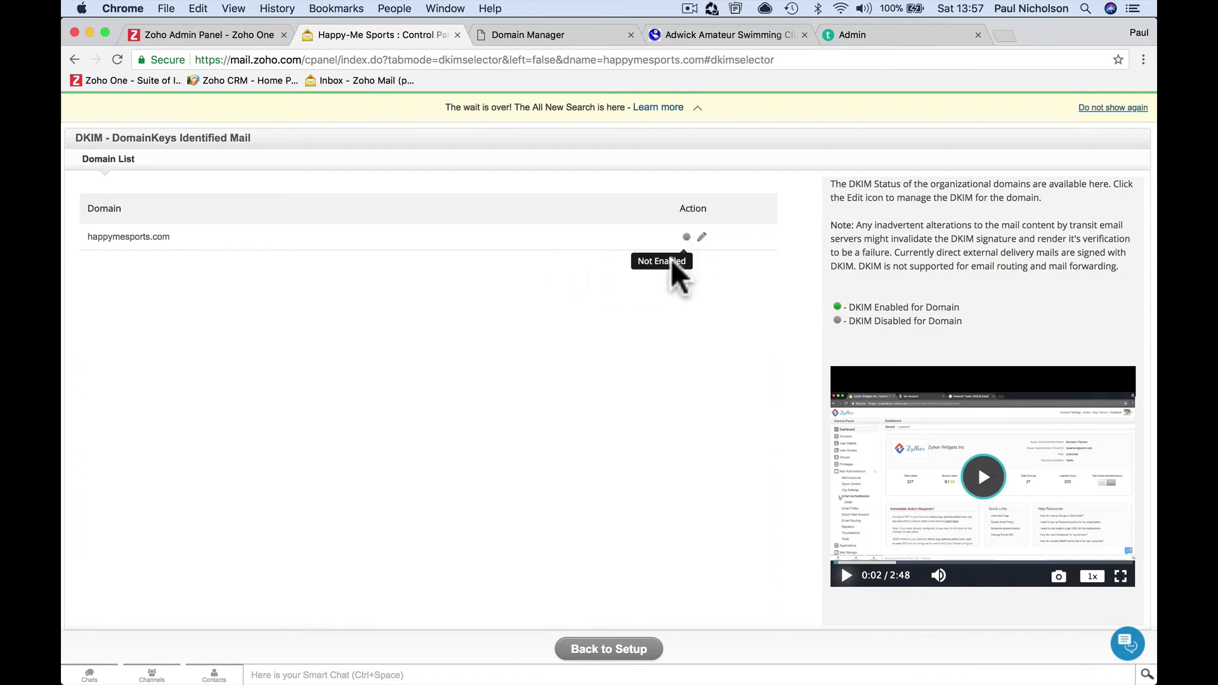
Edit happymesports.com's DKIM settings, keep that domain, and open a new selector form
{"action": "left_click", "coordinate": [701, 239]}
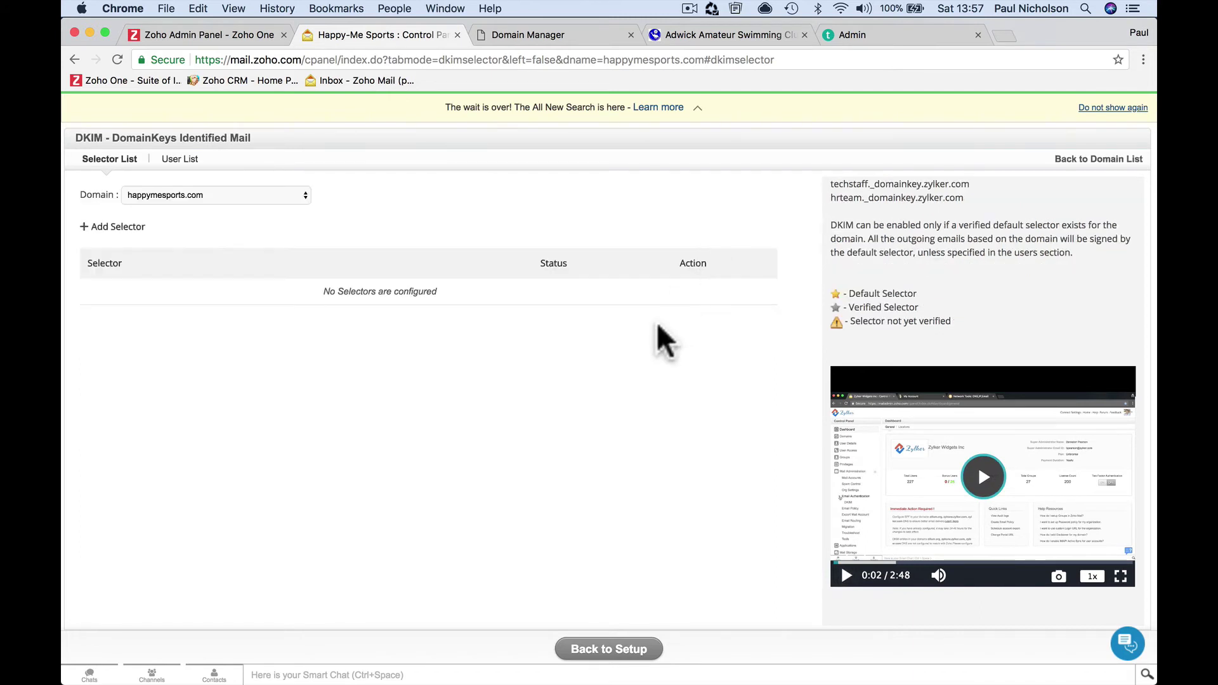
{"action": "left_click", "coordinate": [144, 193]}
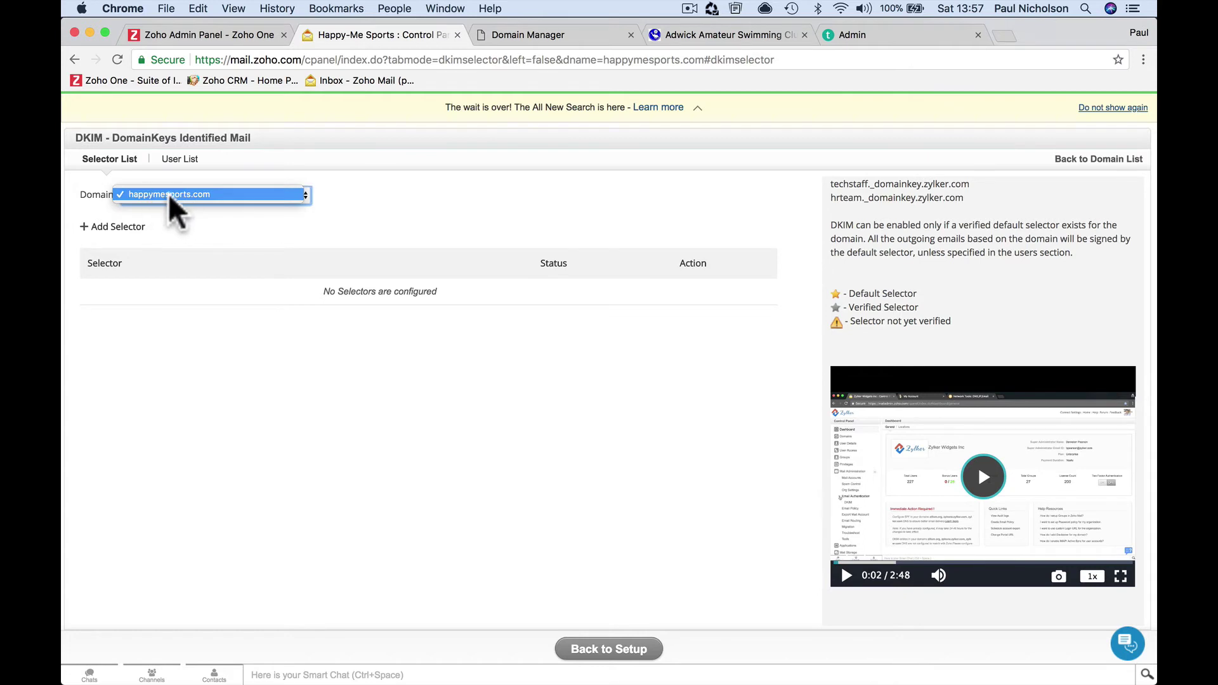
{"action": "left_click", "coordinate": [290, 196]}
{"action": "left_click", "coordinate": [289, 196]}
{"action": "left_click", "coordinate": [289, 197]}
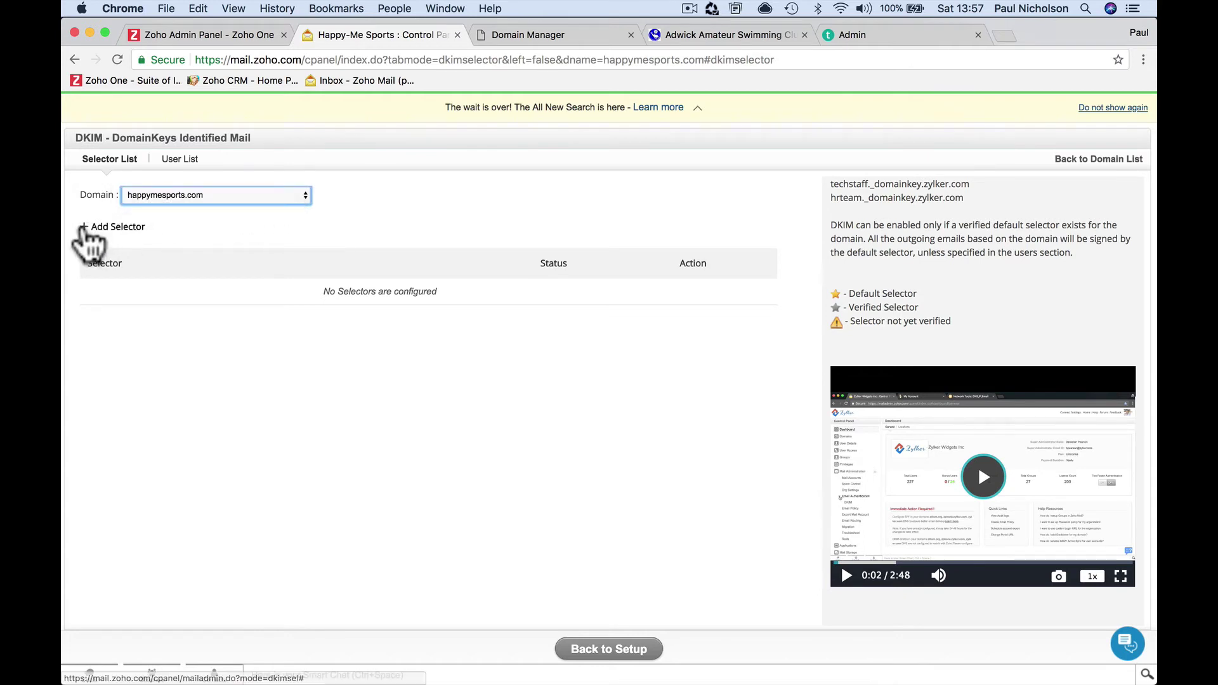
{"action": "left_click", "coordinate": [84, 226]}
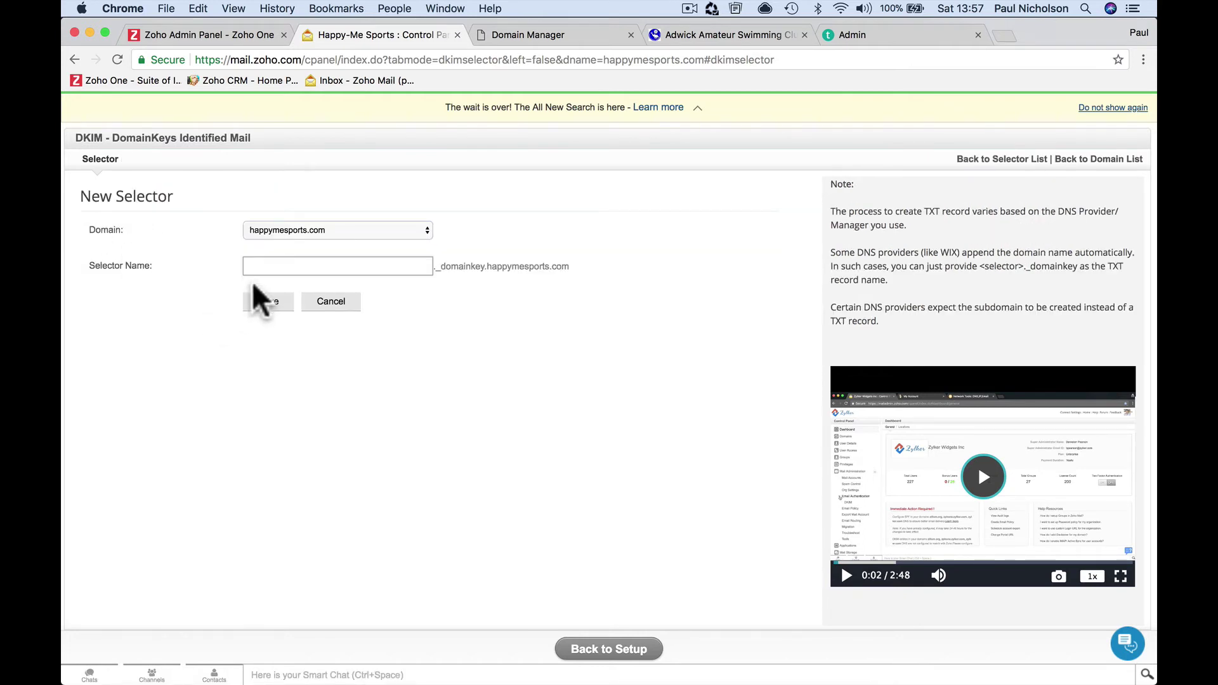
{"action": "left_click", "coordinate": [258, 267]}
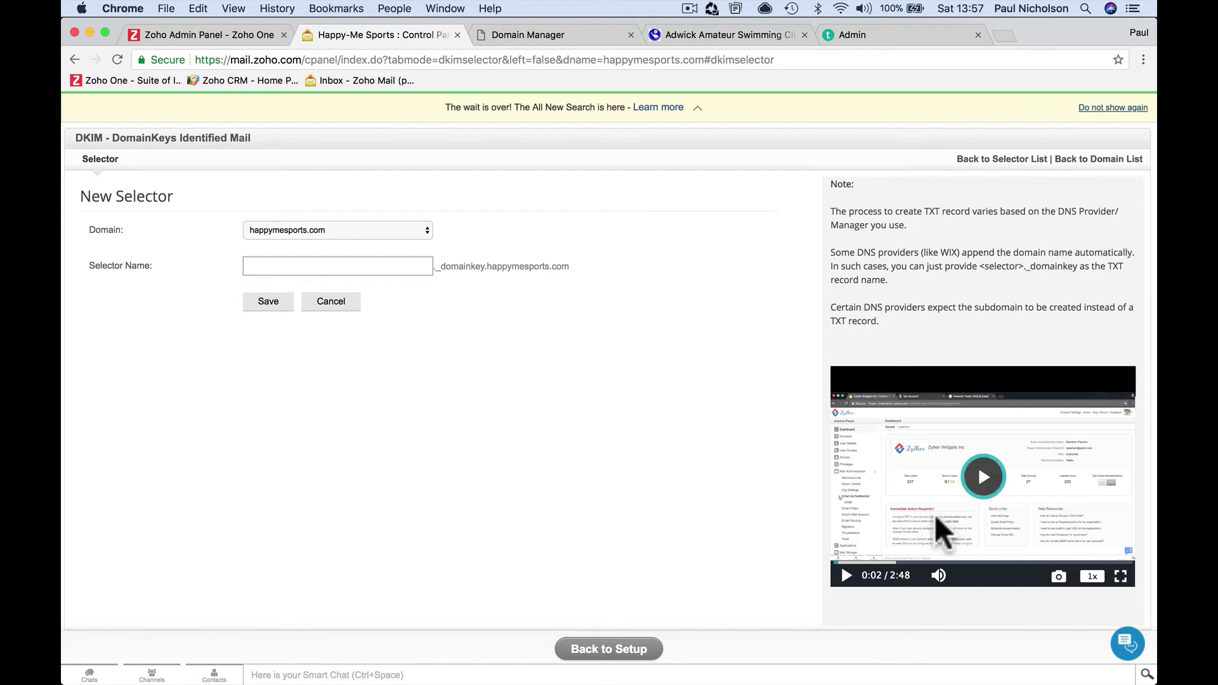
{"action": "left_click", "coordinate": [982, 477]}
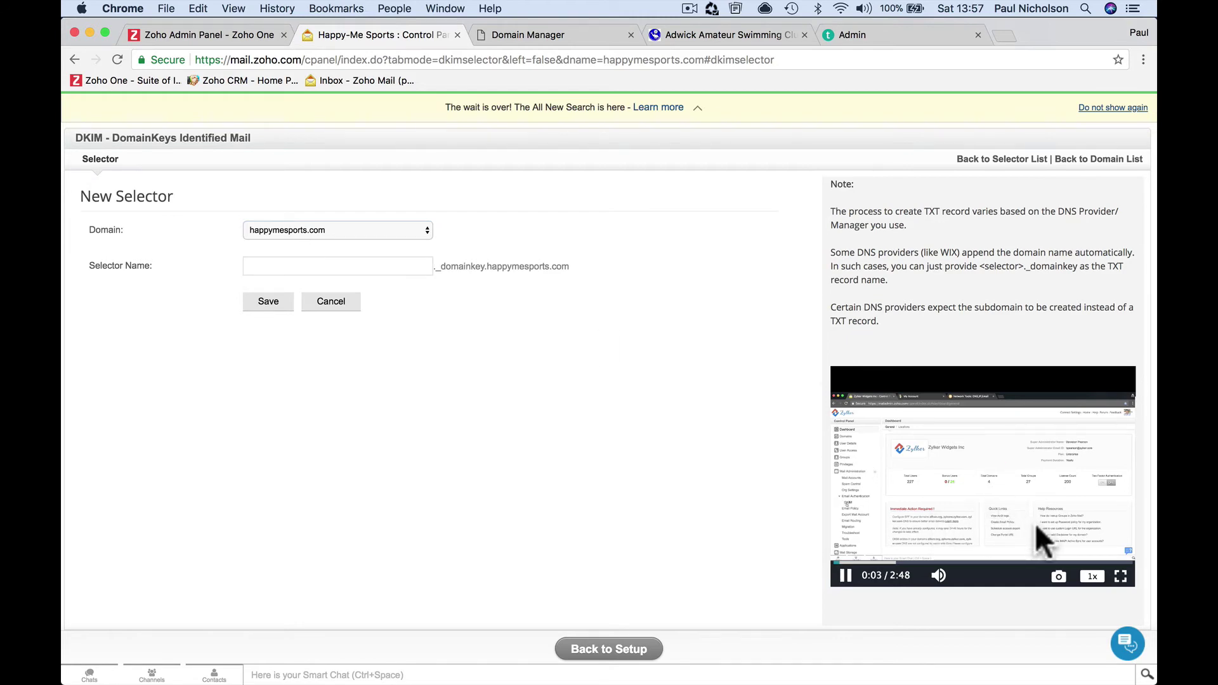
Watch the tutorial fullscreen and save the 'zoho' DKIM selector for zillum.org
{"action": "left_click", "coordinate": [1120, 576]}
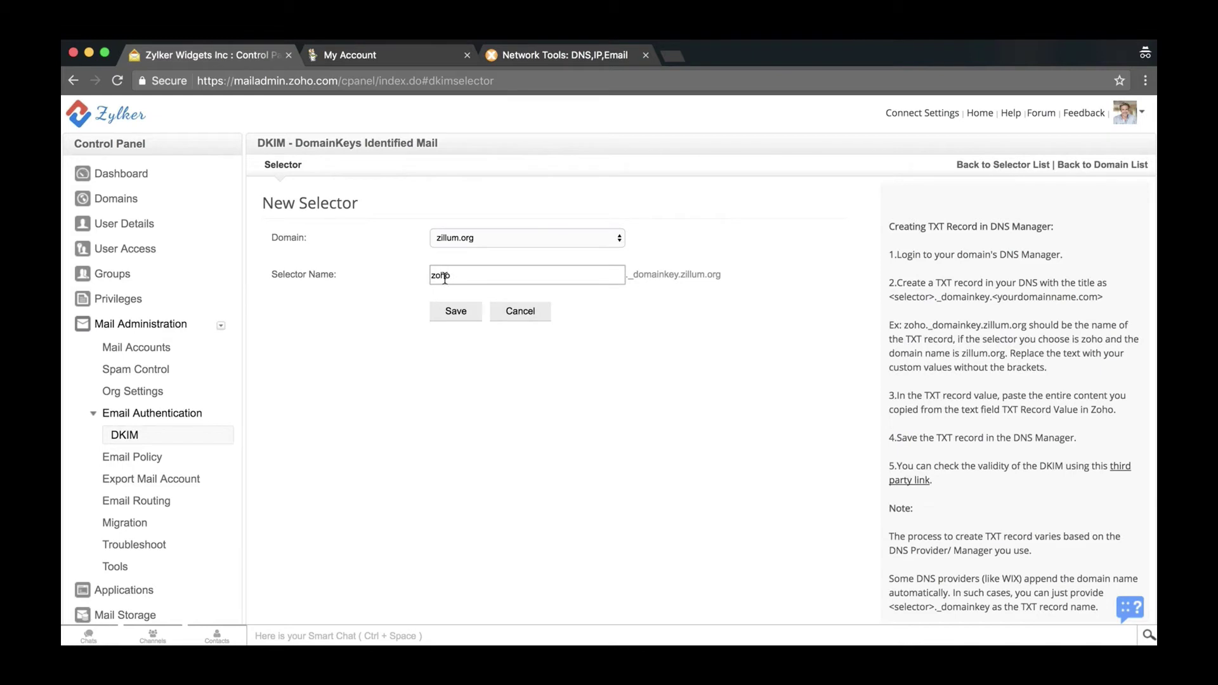
{"action": "left_click", "coordinate": [450, 312]}
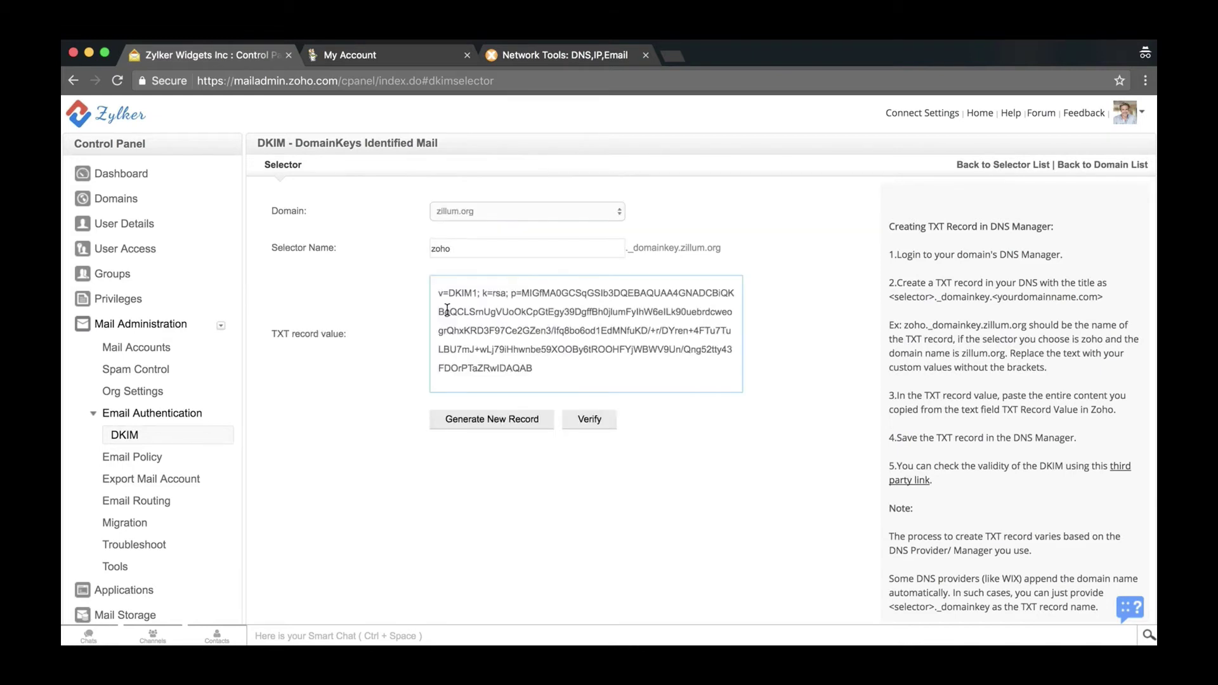
{"action": "left_click", "coordinate": [416, 57]}
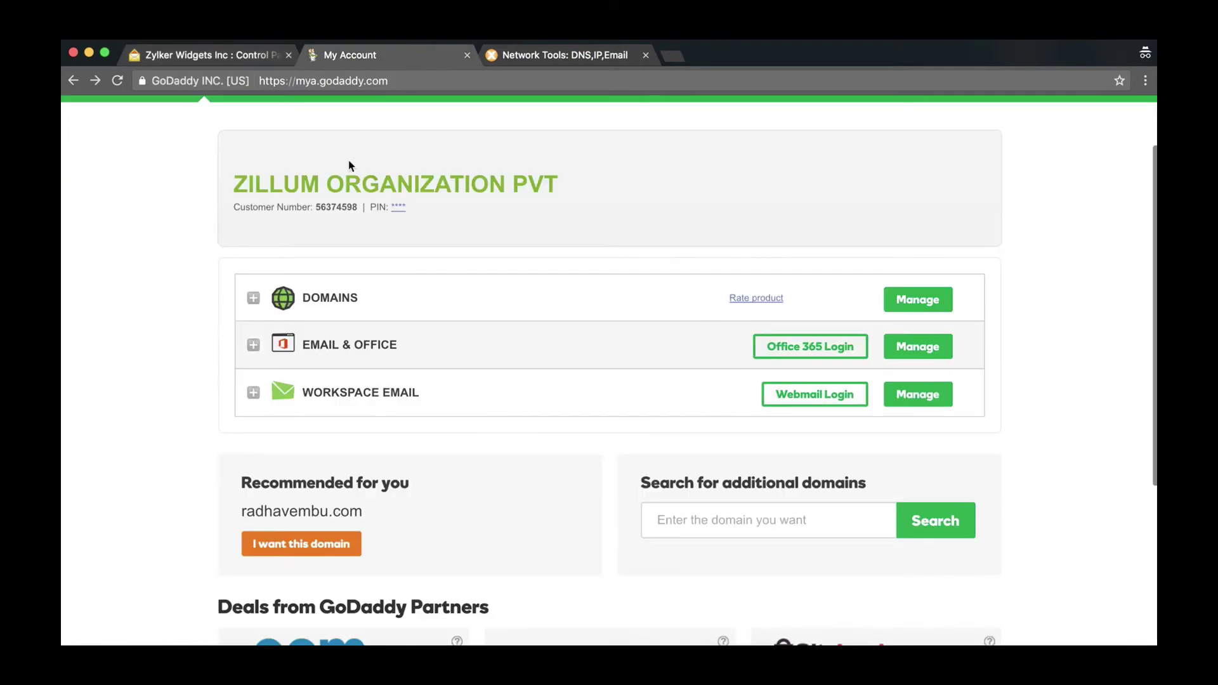
Open GoDaddy DNS Management for zillum.org and review its CNAME, MX, TXT and NS records
{"action": "left_click", "coordinate": [254, 299]}
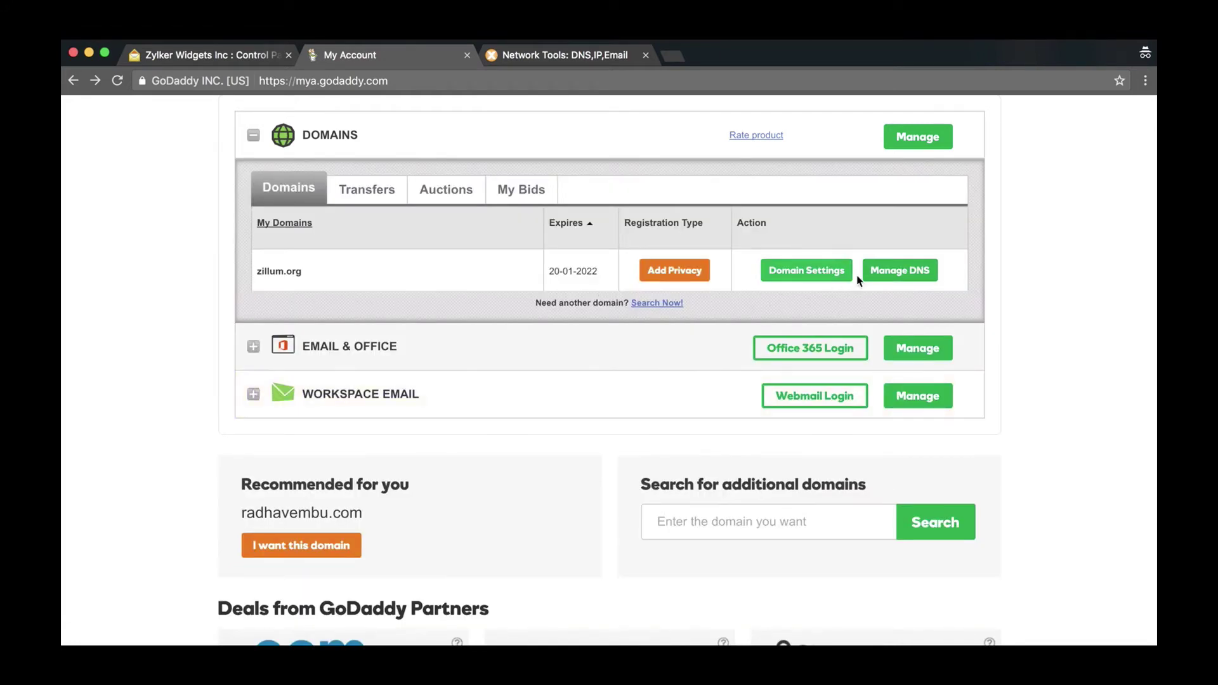
{"action": "left_click", "coordinate": [877, 275]}
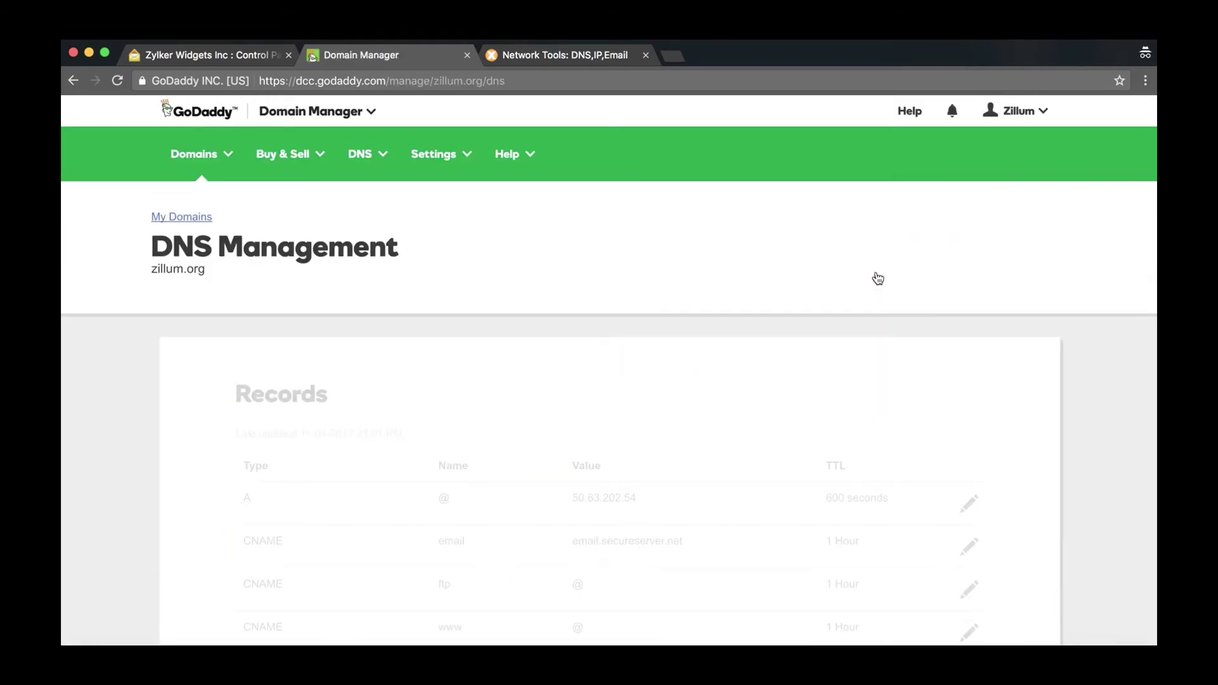
{"action": "scroll", "coordinate": [878, 278], "scroll_direction": "down", "scroll_amount": 3}
{"action": "scroll", "coordinate": [878, 278], "scroll_direction": "down", "scroll_amount": 10}
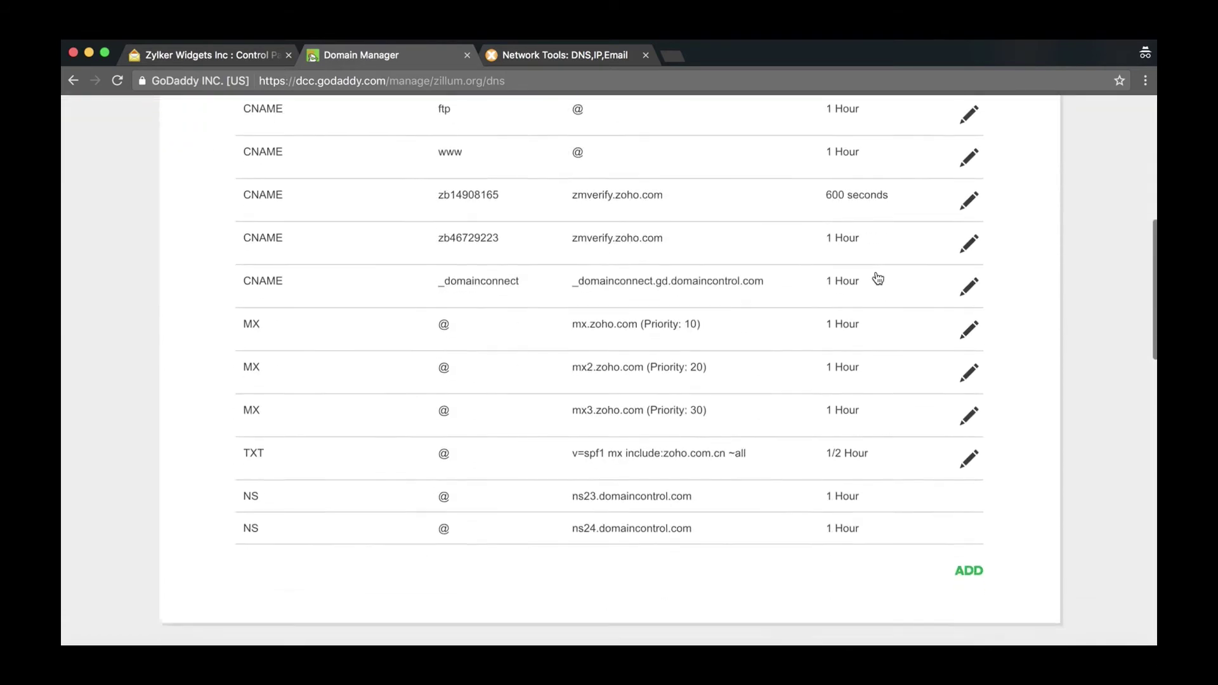
{"action": "scroll", "coordinate": [878, 279], "scroll_direction": "down", "scroll_amount": 1}
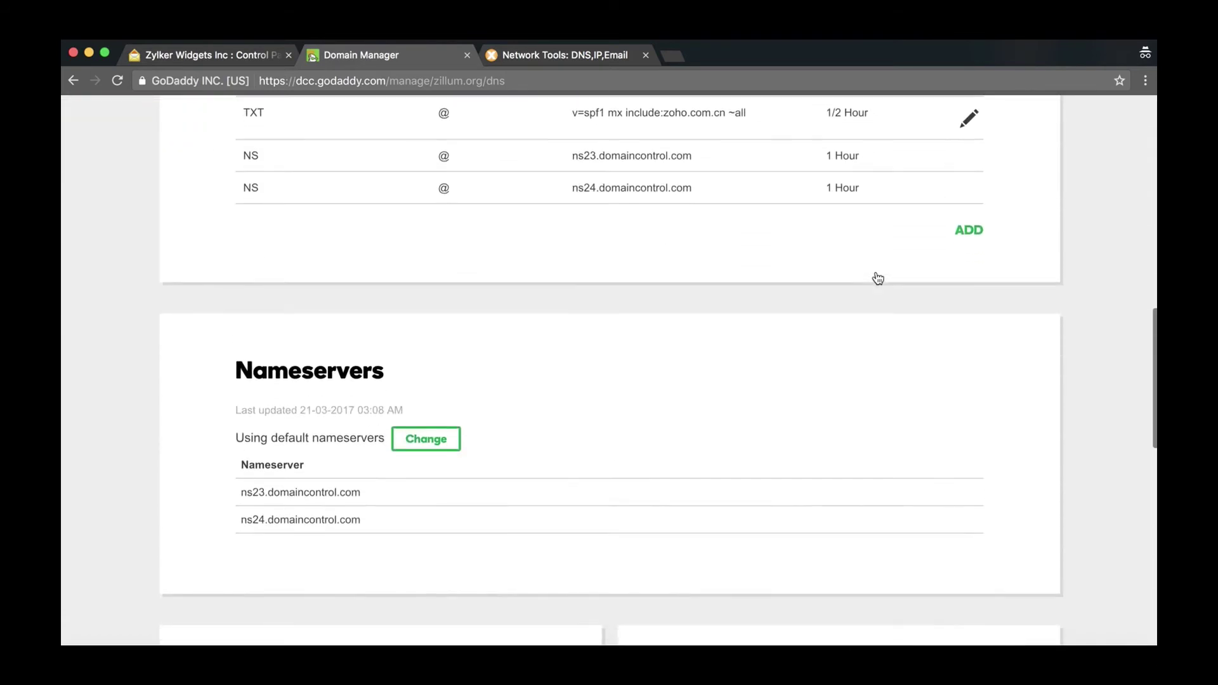
Start a new GoDaddy TXT record with host 'zoho' copied from Zoho's selector page
{"action": "left_click", "coordinate": [964, 233]}
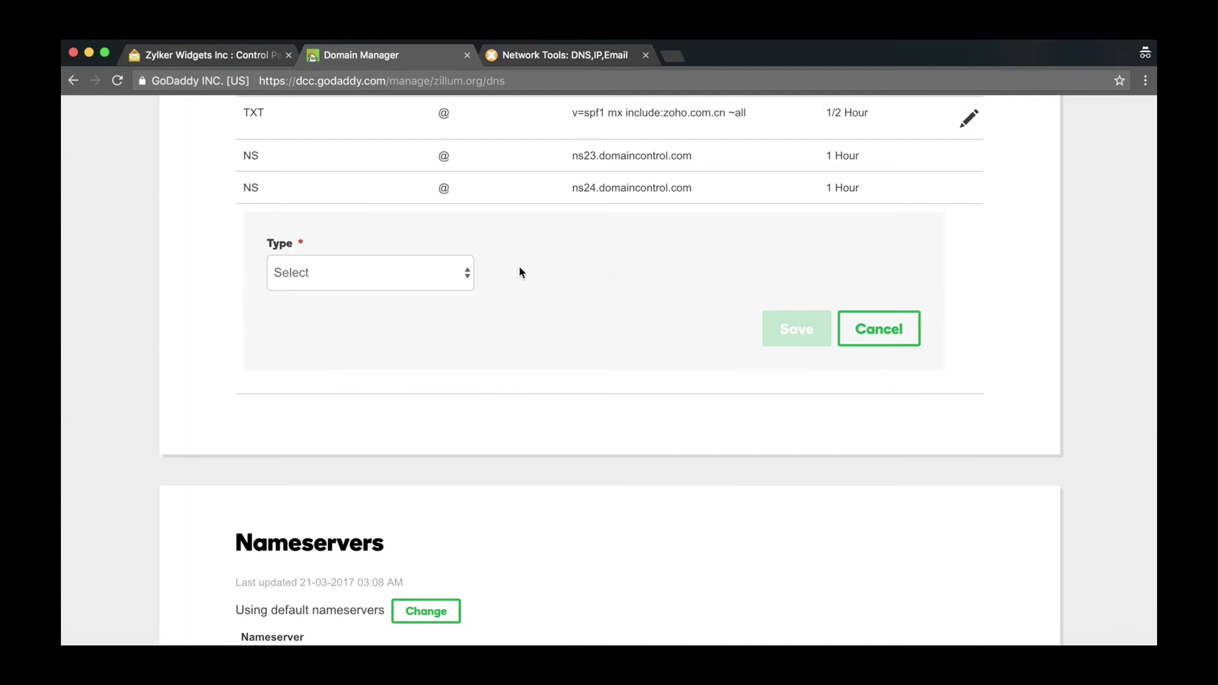
{"action": "left_click", "coordinate": [468, 273]}
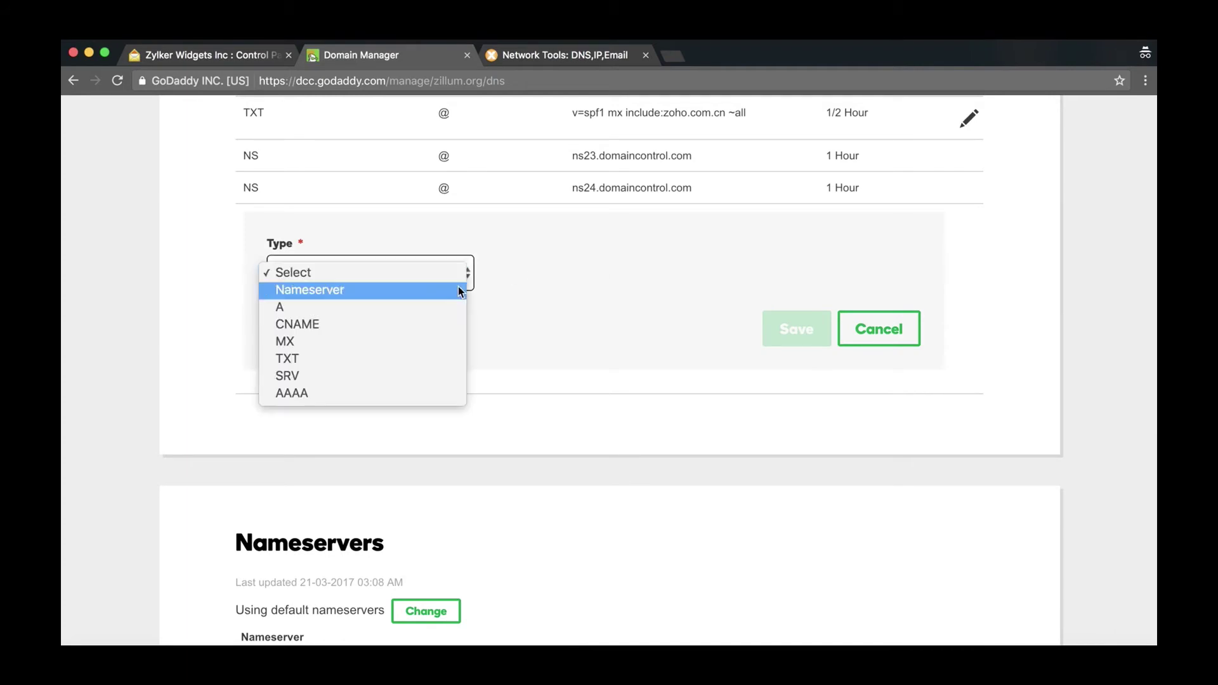
{"action": "left_click", "coordinate": [453, 360]}
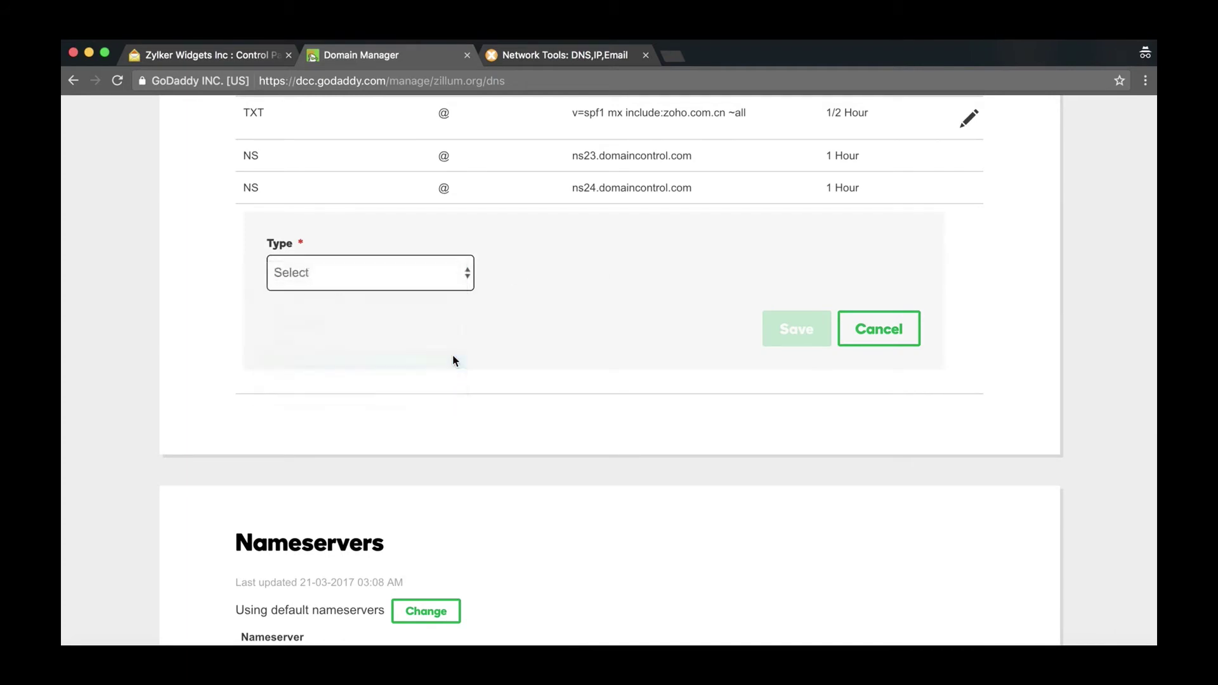
{"action": "left_click", "coordinate": [512, 274]}
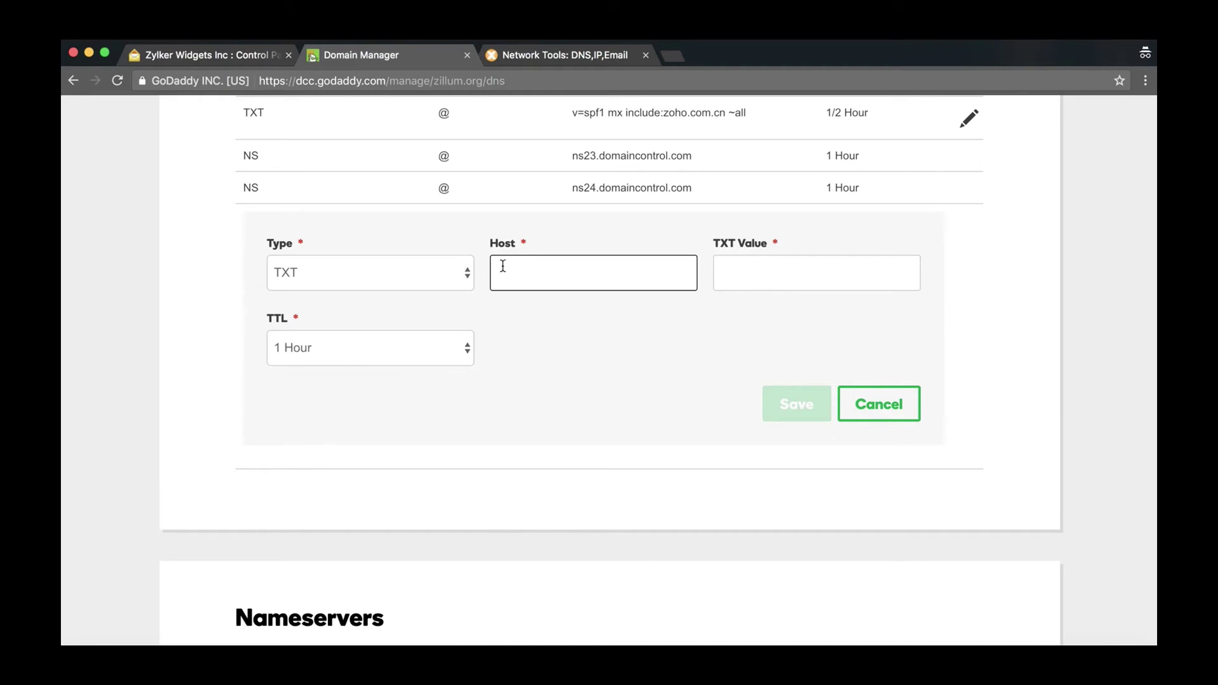
{"action": "left_click", "coordinate": [257, 58]}
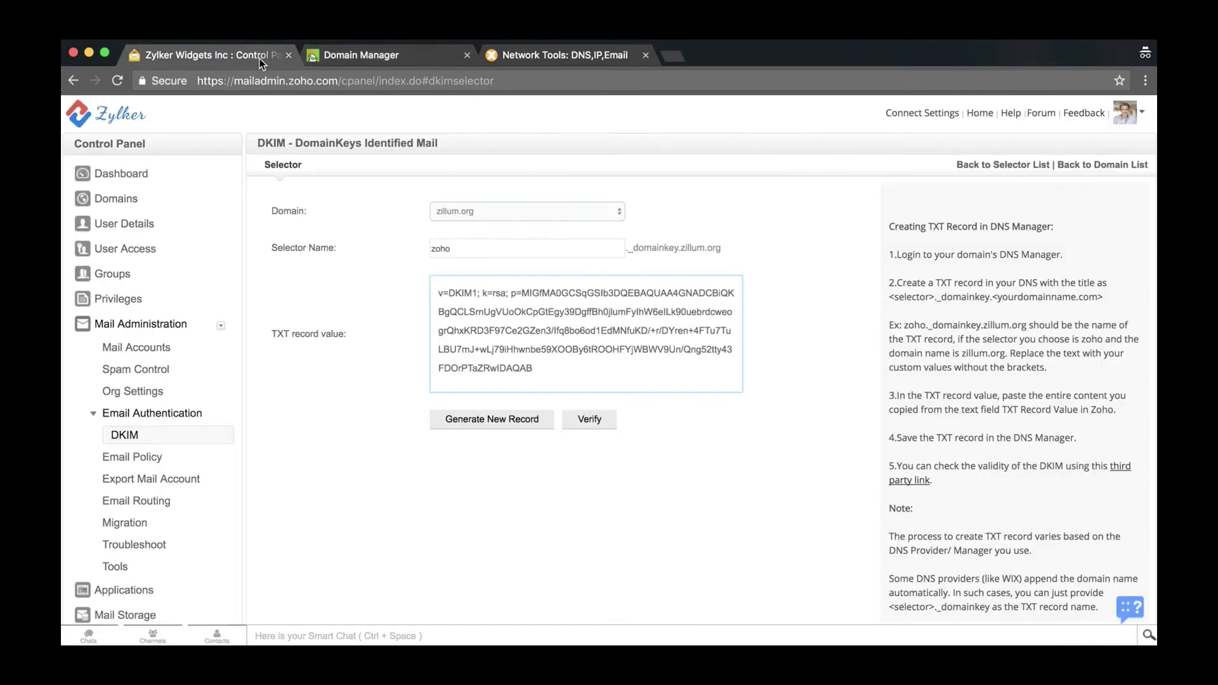
{"action": "right_click", "coordinate": [438, 250]}
{"action": "left_click", "coordinate": [443, 272]}
{"action": "left_click", "coordinate": [417, 61]}
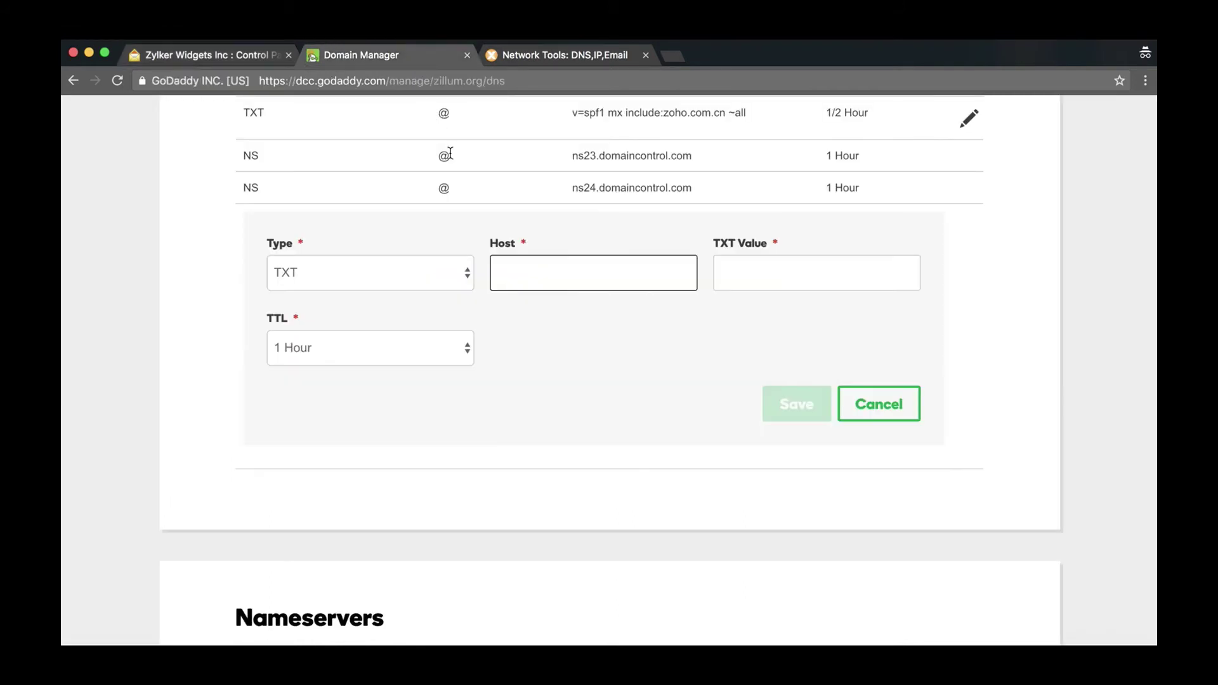
{"action": "left_click", "coordinate": [510, 263]}
{"action": "right_click", "coordinate": [511, 273]}
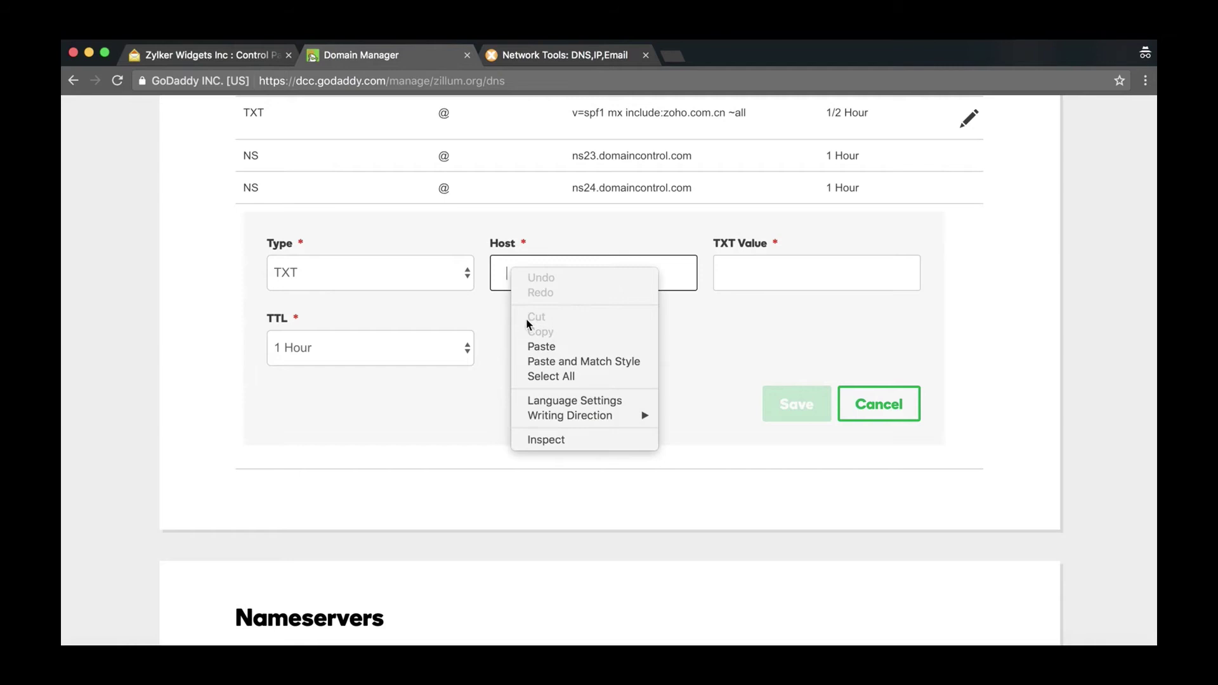
{"action": "left_click", "coordinate": [530, 346]}
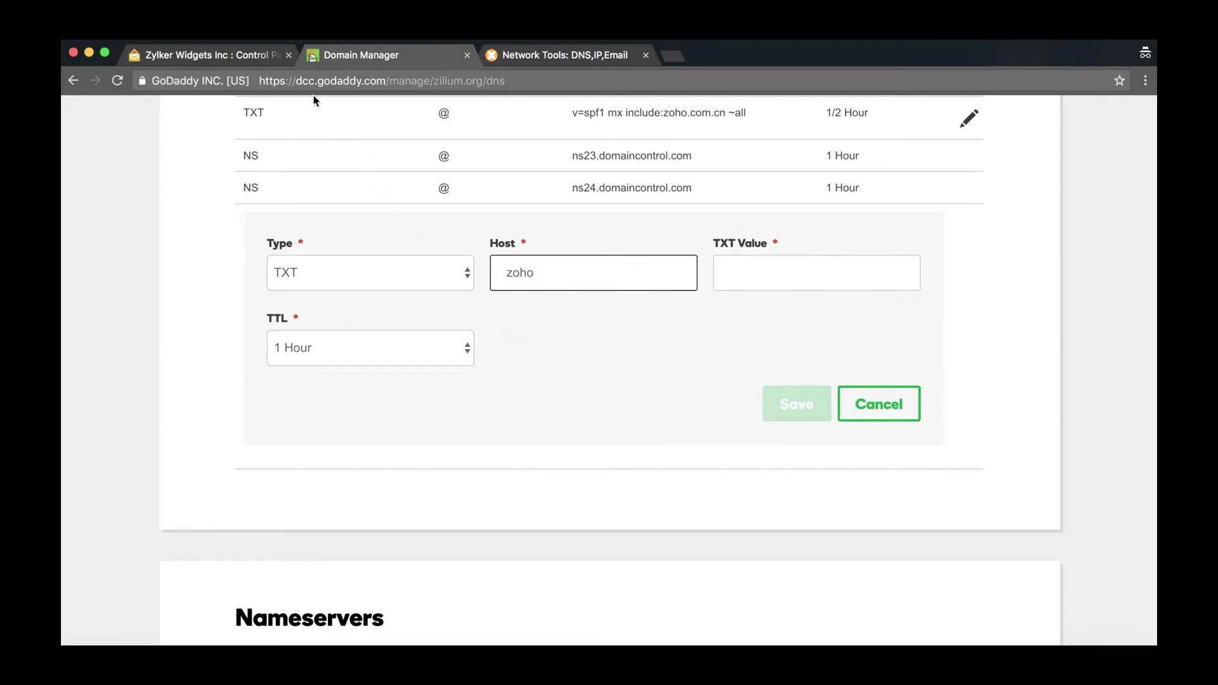
Append the ._domainkey suffix so the host reads zoho._domainkey
{"action": "left_click", "coordinate": [251, 53]}
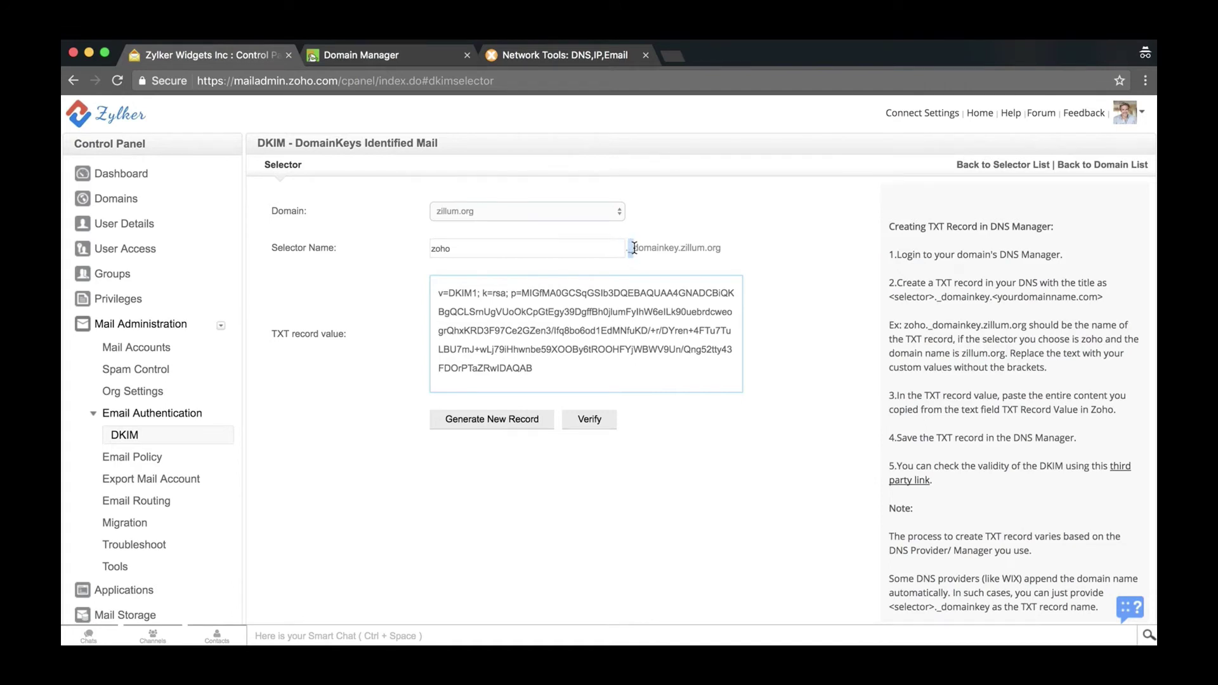
{"action": "left_click_drag", "start_coordinate": [626, 249], "coordinate": [673, 247]}
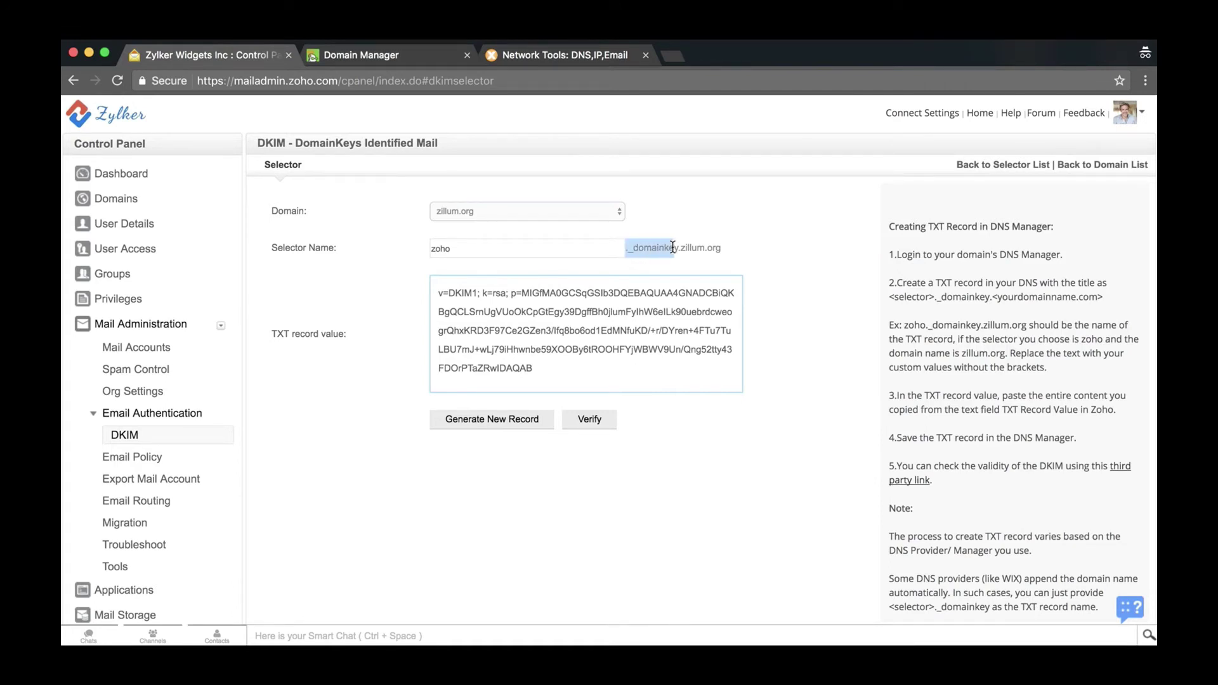
{"action": "right_click", "coordinate": [668, 249]}
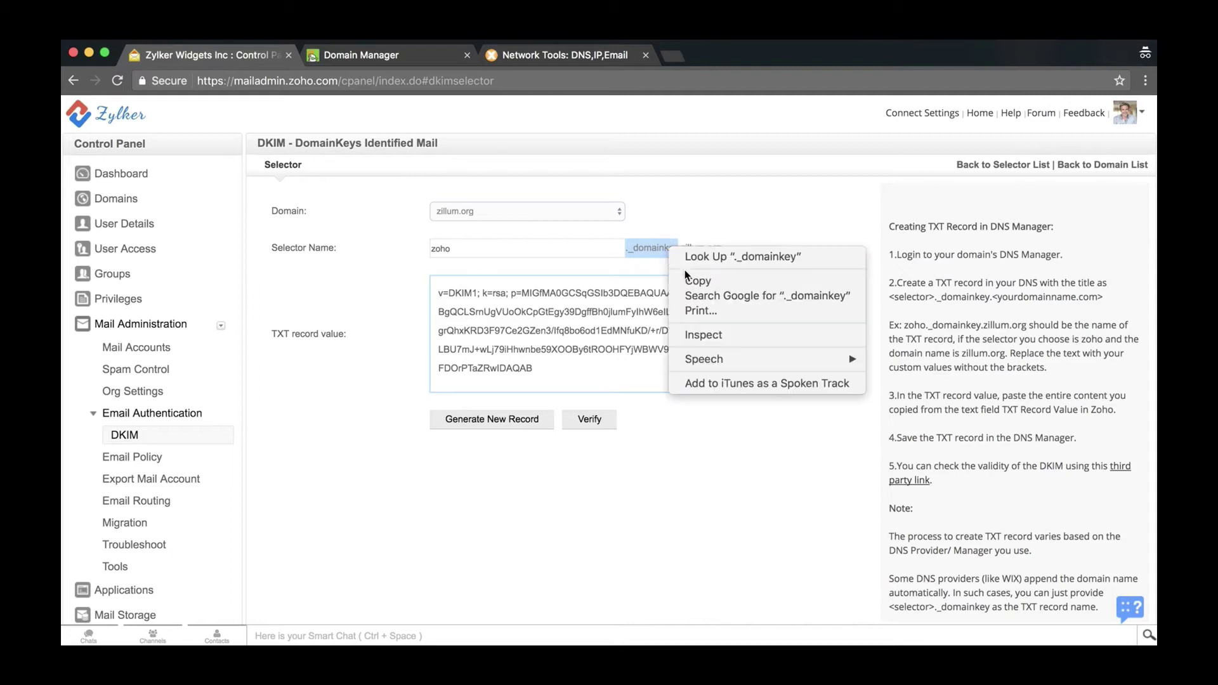
{"action": "left_click", "coordinate": [685, 277]}
{"action": "left_click", "coordinate": [410, 55]}
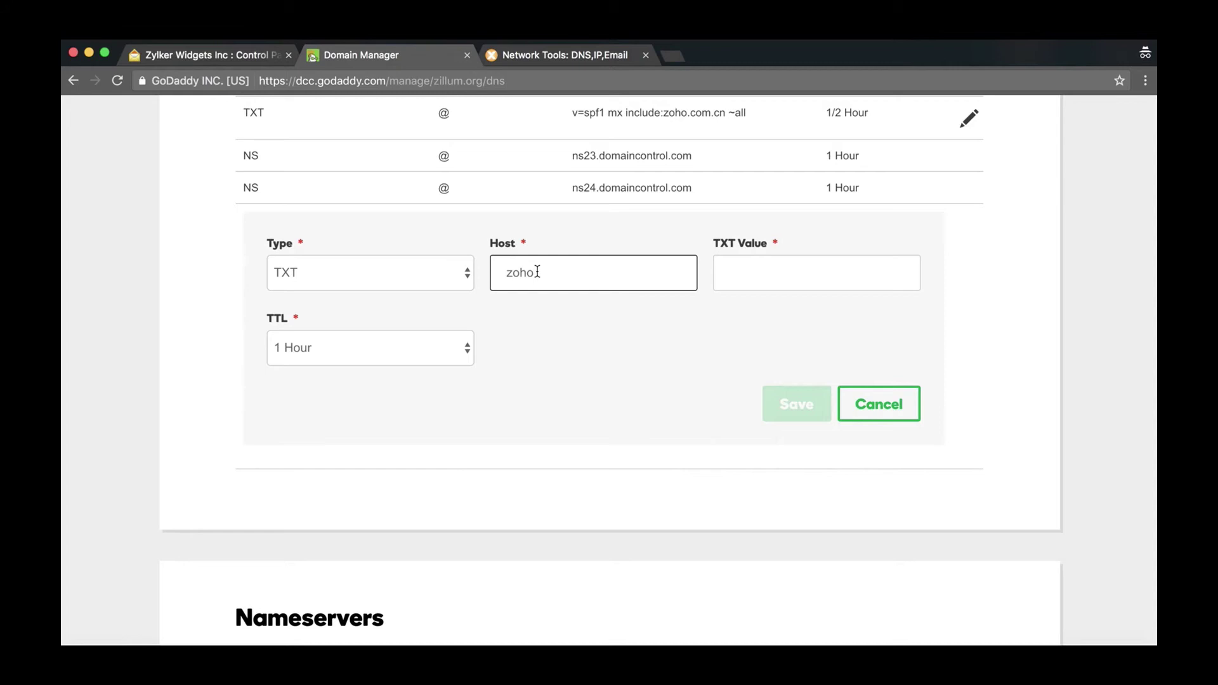
{"action": "key", "text": "super+v"}
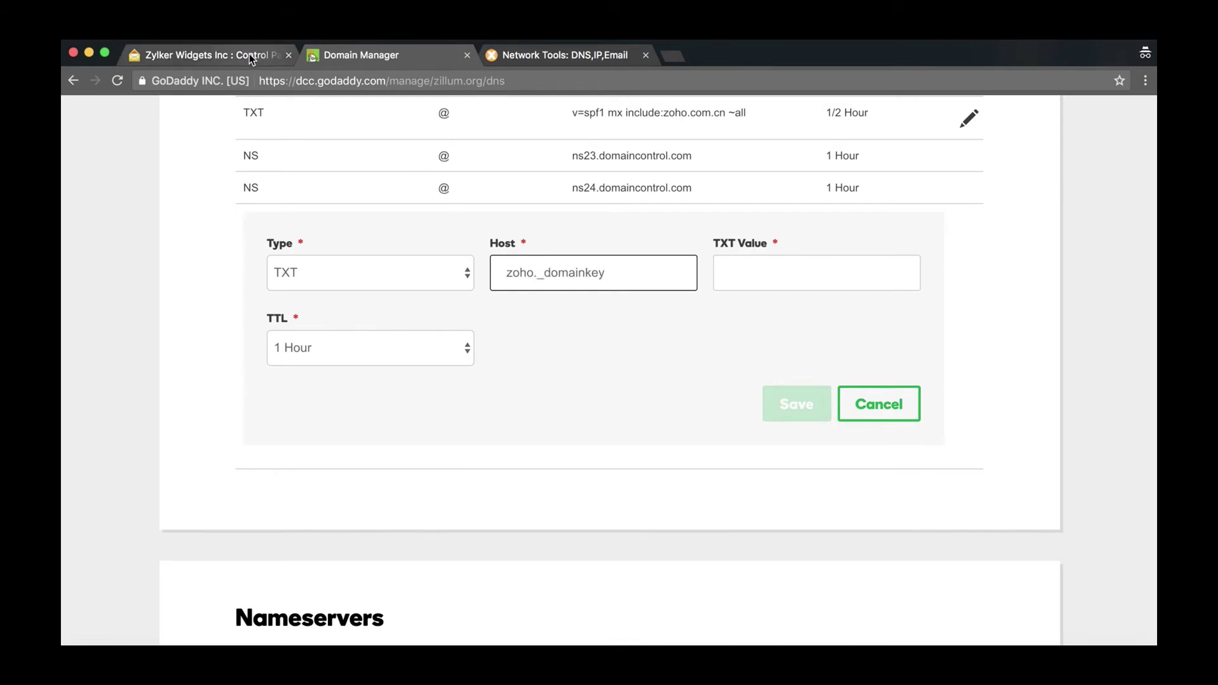
Paste the DKIM key from Zoho as the record's TXT value
{"action": "left_click", "coordinate": [249, 54]}
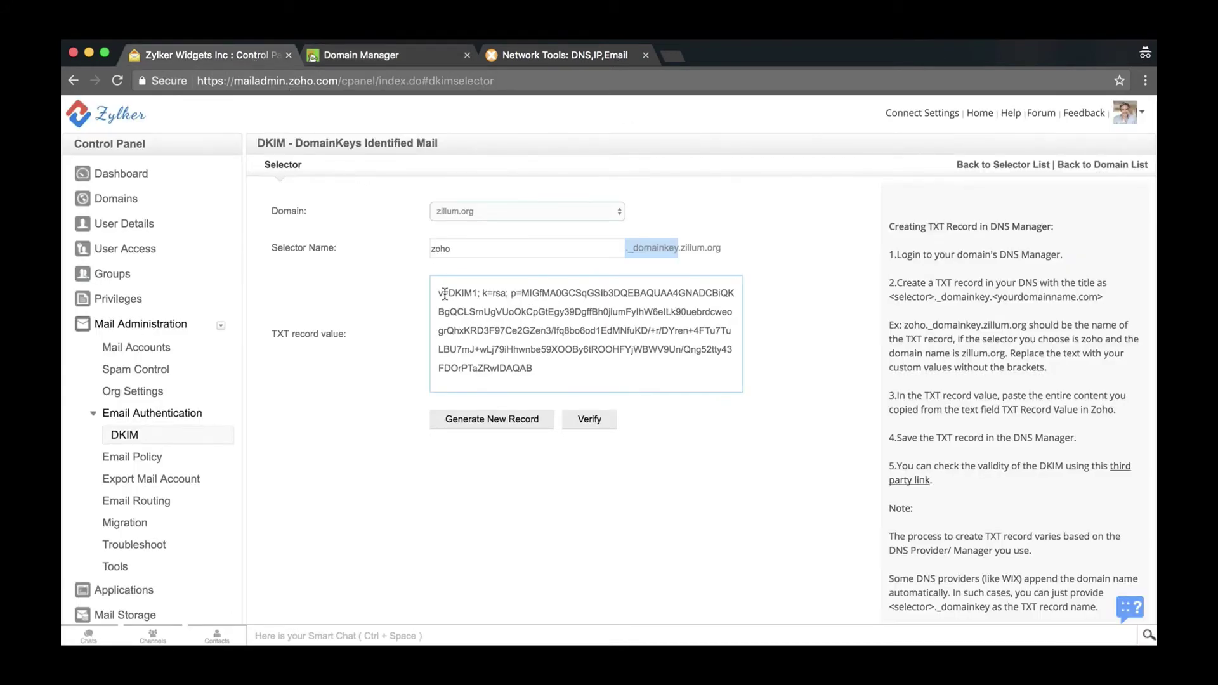
{"action": "left_click_drag", "start_coordinate": [445, 293], "coordinate": [539, 364]}
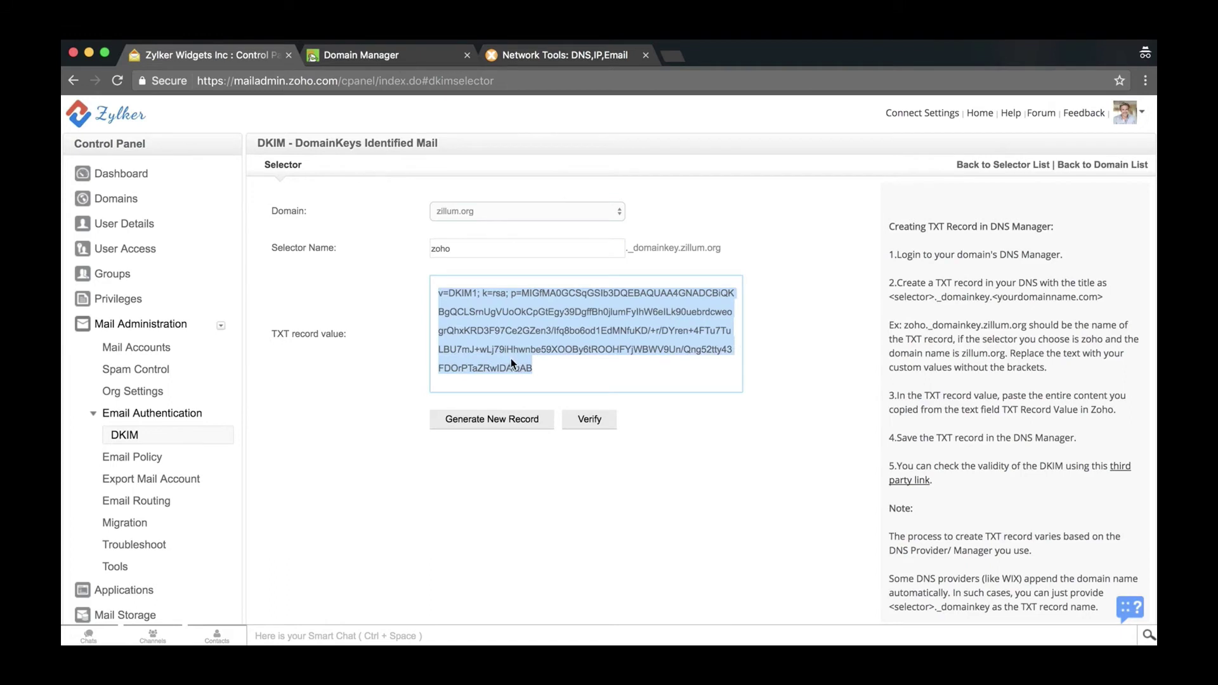
{"action": "right_click", "coordinate": [509, 358]}
{"action": "left_click", "coordinate": [394, 59]}
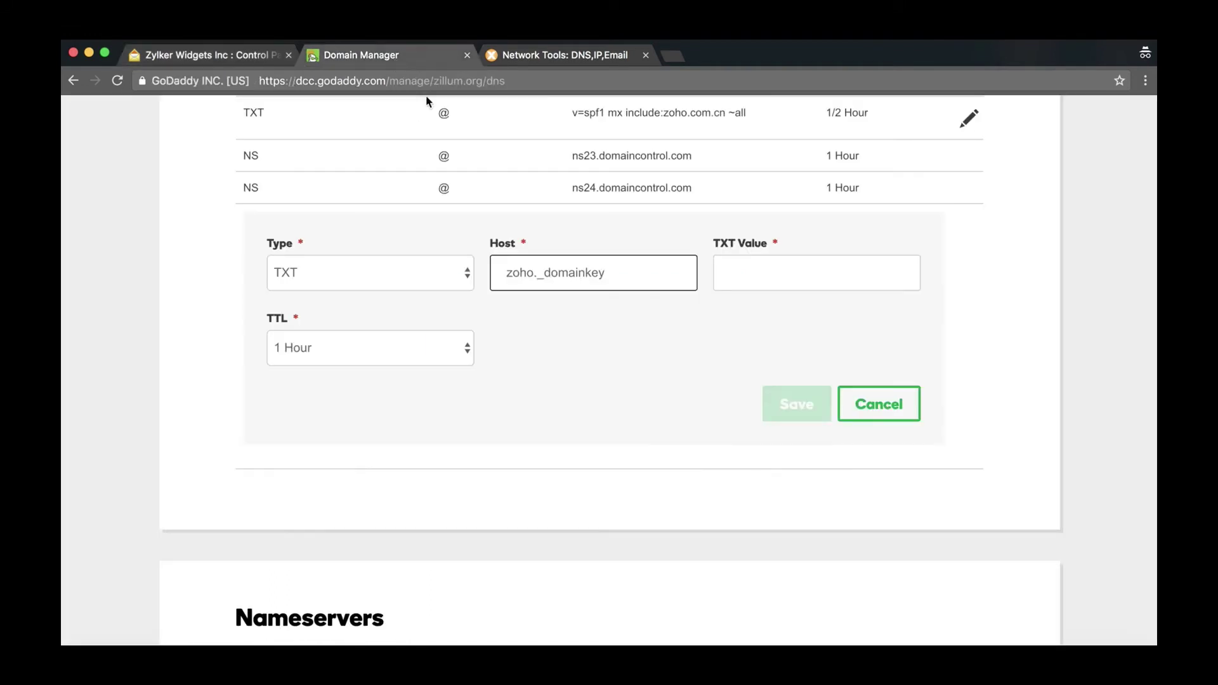
{"action": "left_click", "coordinate": [730, 274]}
{"action": "scroll", "coordinate": [729, 274], "scroll_direction": "down", "scroll_amount": 1}
{"action": "right_click", "coordinate": [730, 272]}
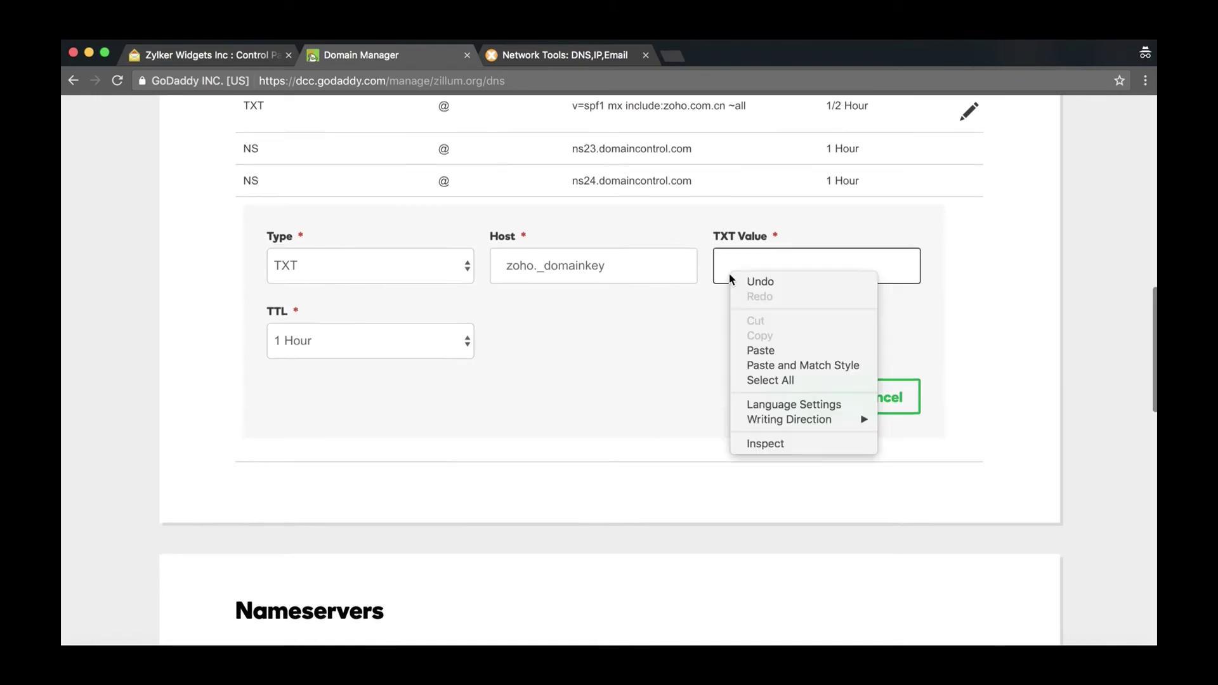
{"action": "left_click", "coordinate": [761, 351]}
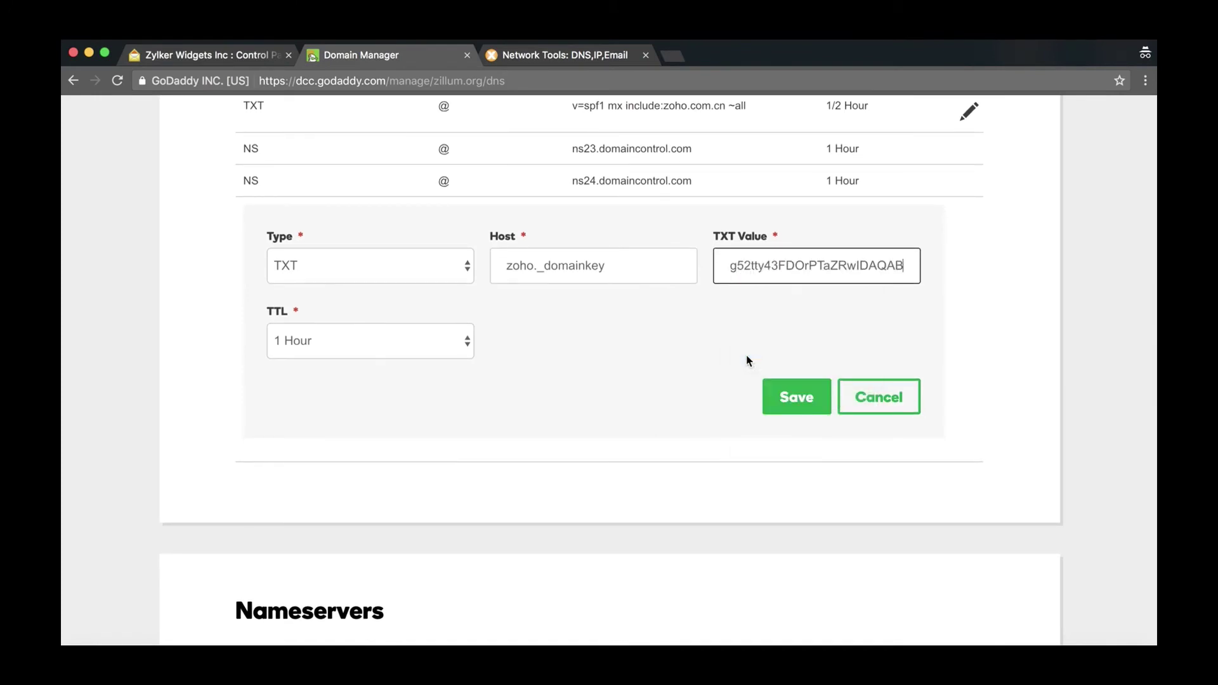
Set a custom 600-second TTL and save the DKIM TXT record
{"action": "left_click", "coordinate": [470, 348]}
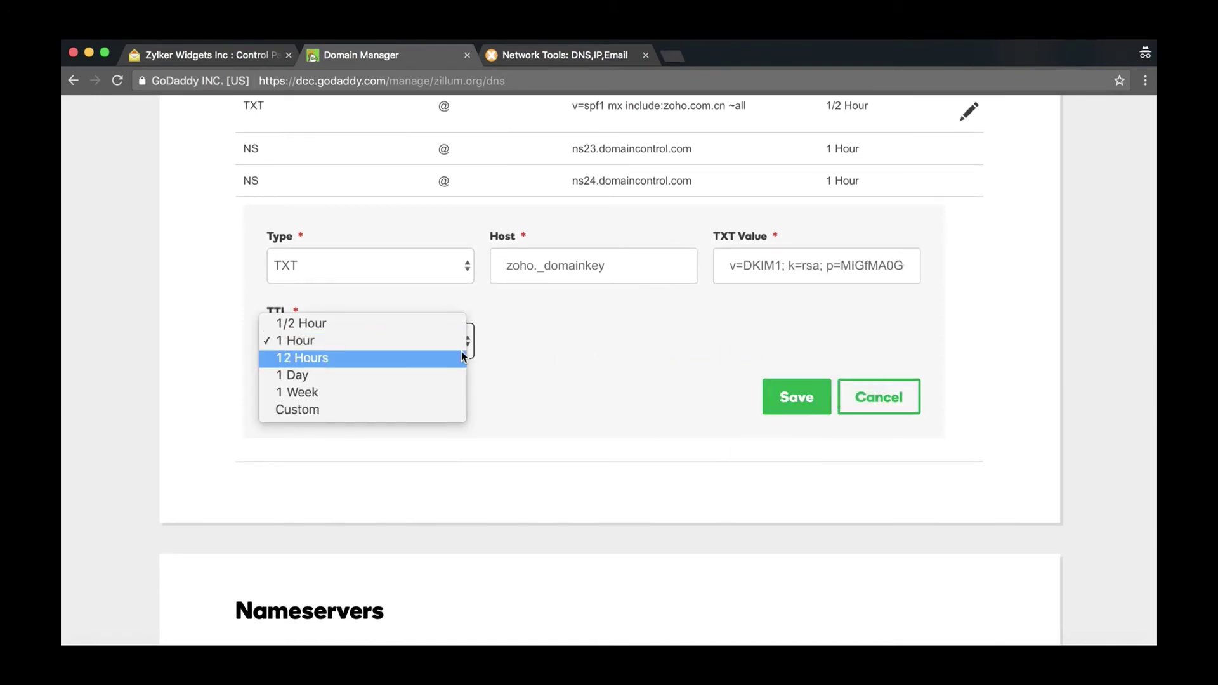
{"action": "left_click", "coordinate": [447, 409]}
{"action": "left_click", "coordinate": [516, 343]}
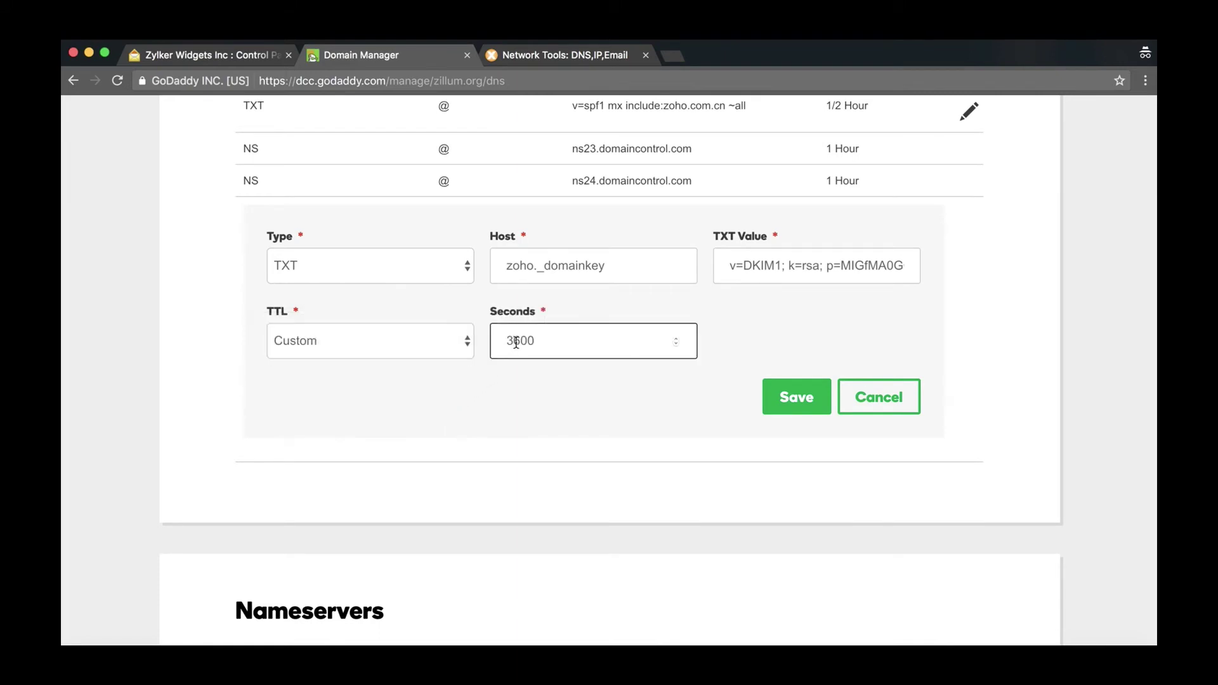
{"action": "key", "text": "BackSpace"}
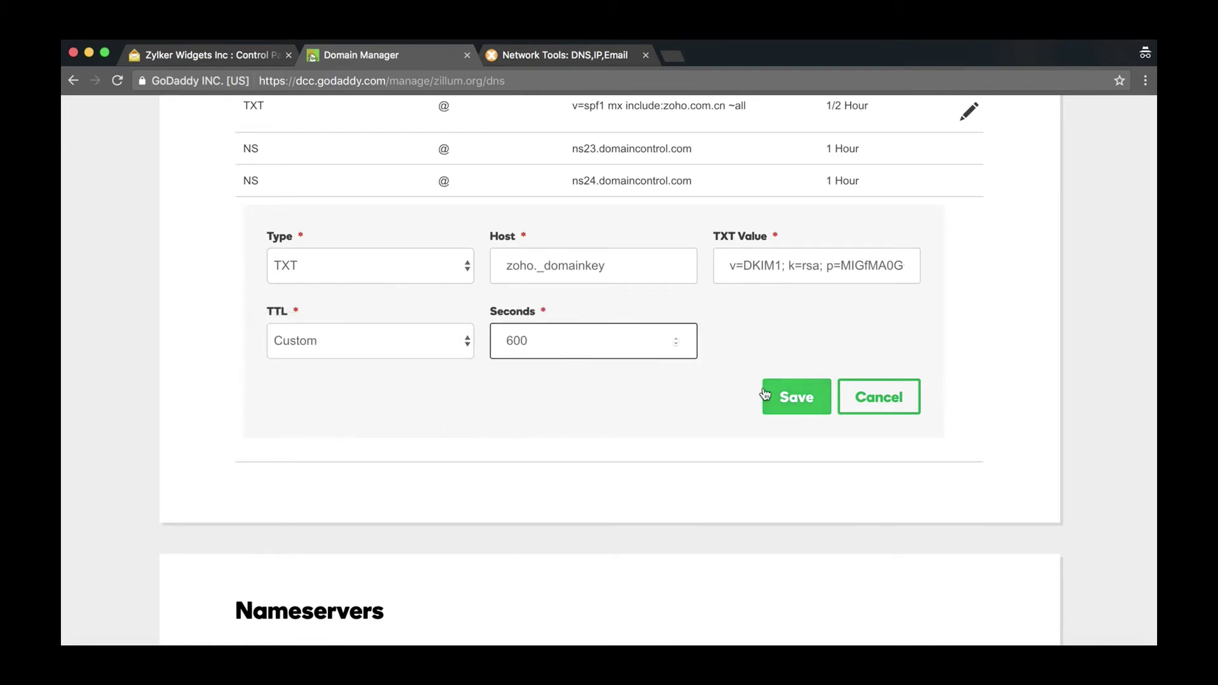
{"action": "left_click", "coordinate": [777, 397]}
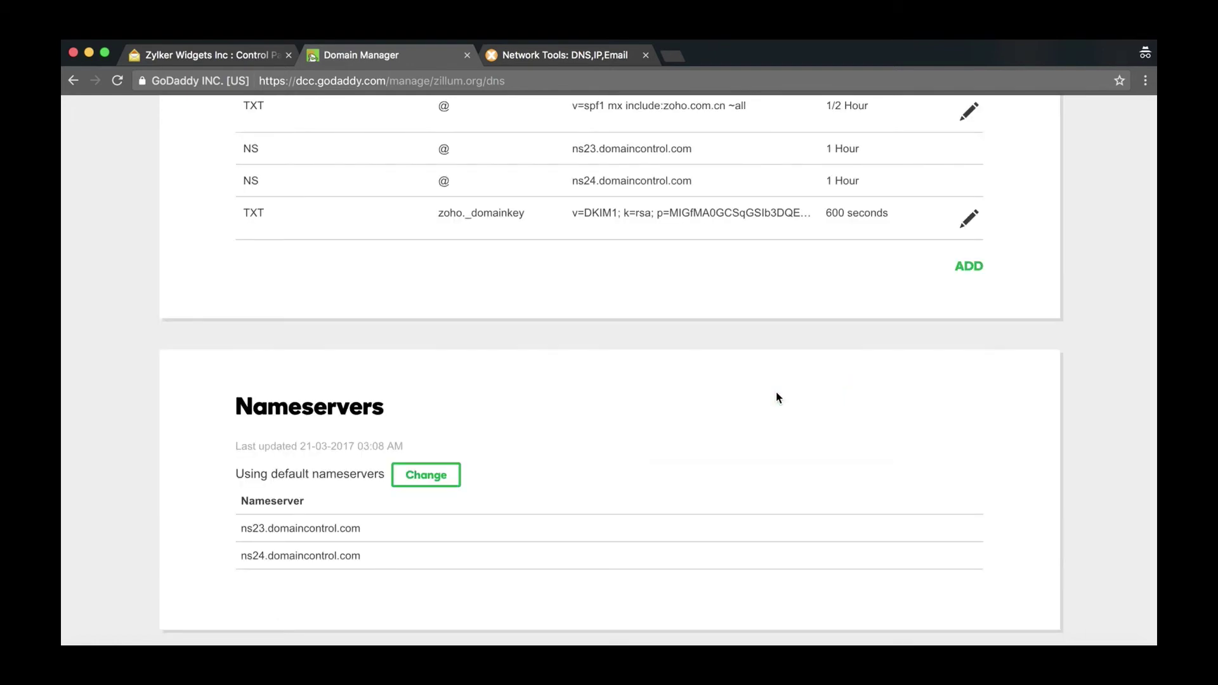
Review the new zoho._domainkey host, then focus the MX Toolbox SuperTool lookup box
{"action": "left_click_drag", "start_coordinate": [436, 212], "coordinate": [523, 216]}
{"action": "left_click", "coordinate": [523, 188]}
{"action": "left_click", "coordinate": [528, 55]}
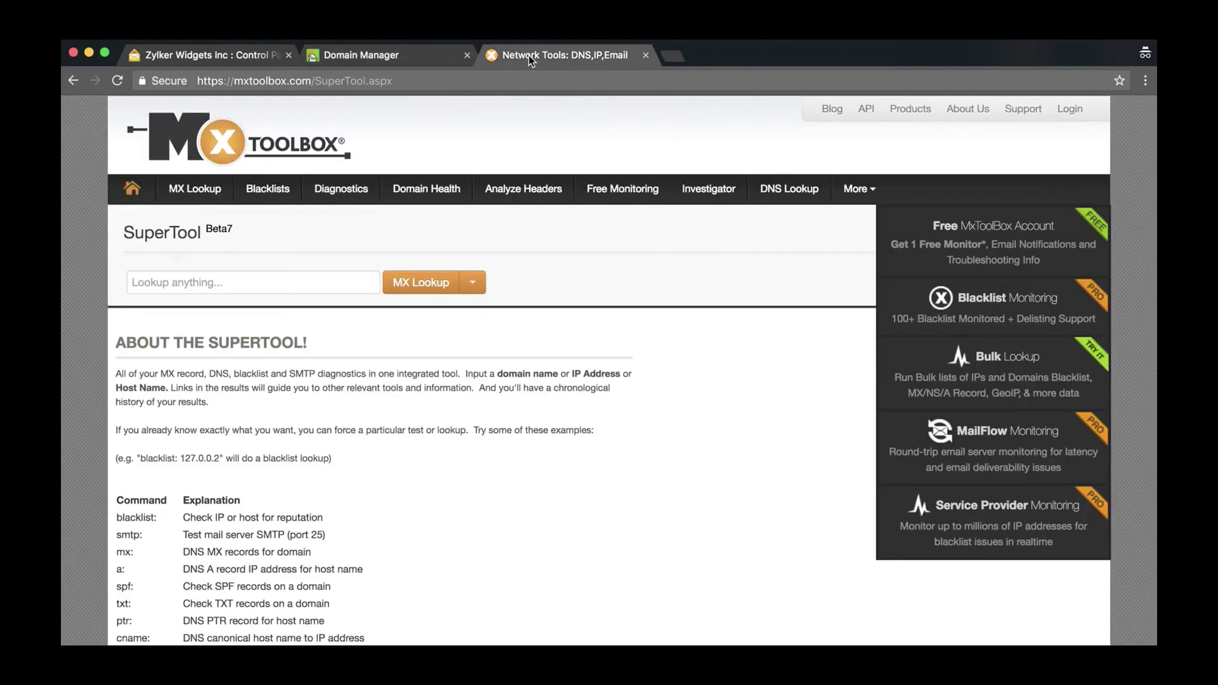
{"action": "left_click", "coordinate": [329, 280]}
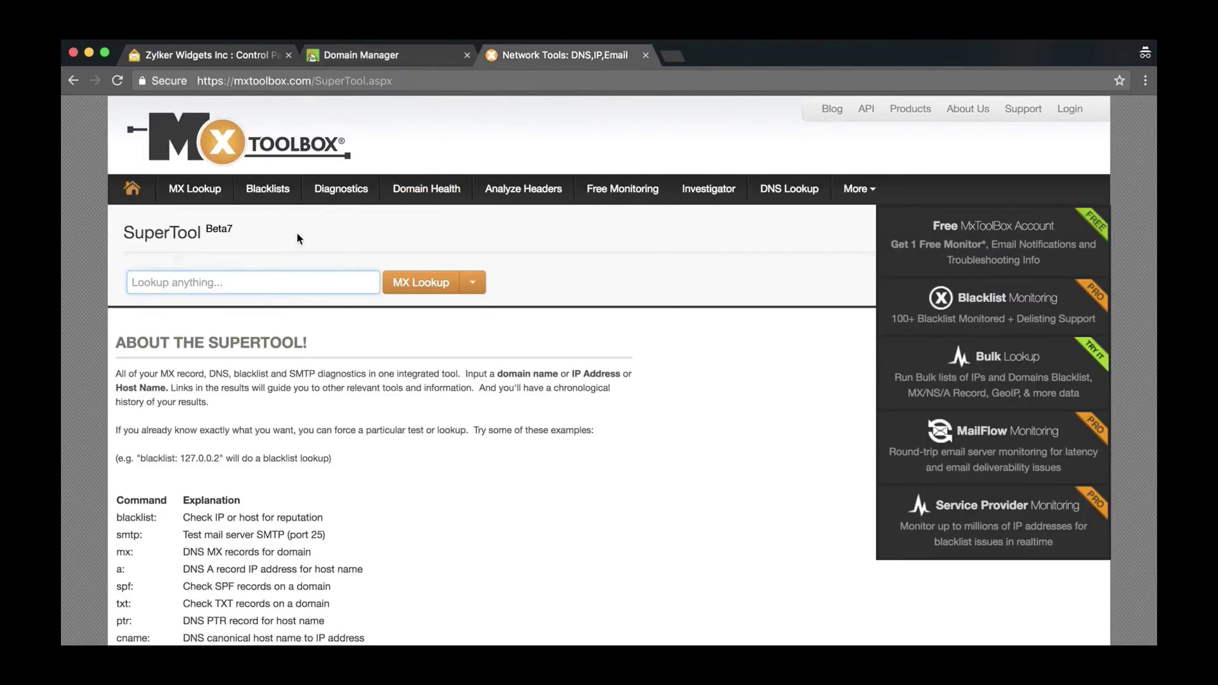
Copy the selector name 'zoho' from Zoho's DKIM page and paste it into the lookup
{"action": "left_click", "coordinate": [231, 52]}
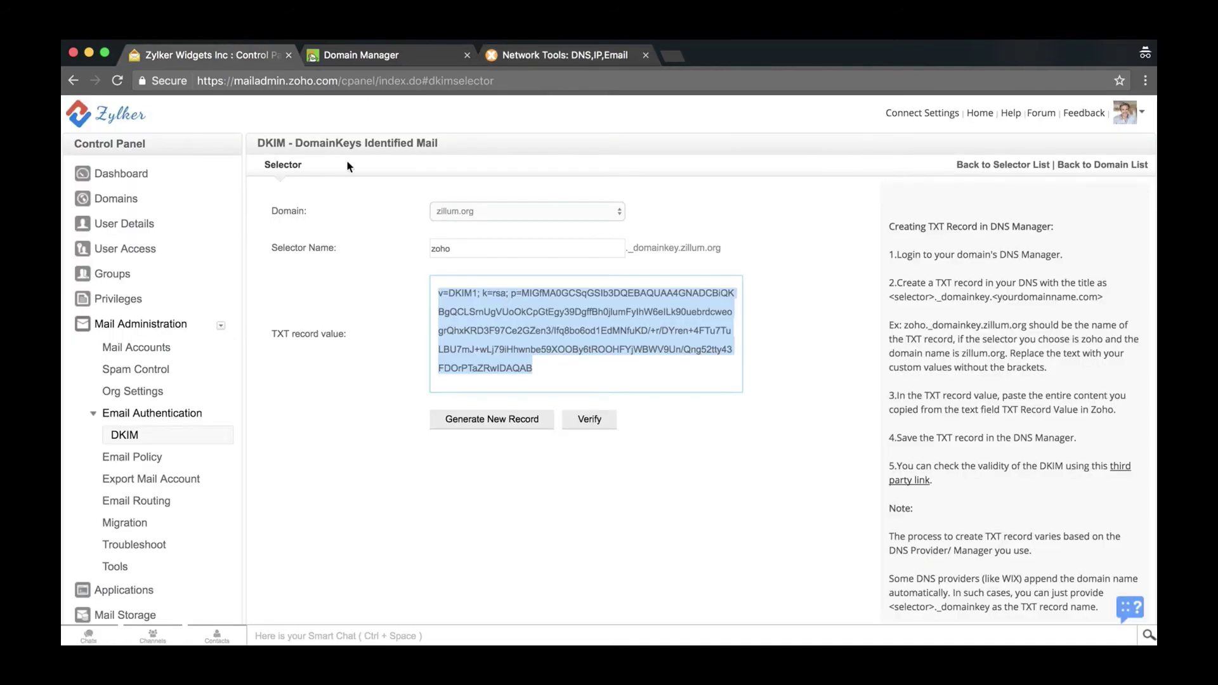
{"action": "double_click", "coordinate": [440, 249]}
{"action": "right_click", "coordinate": [439, 248]}
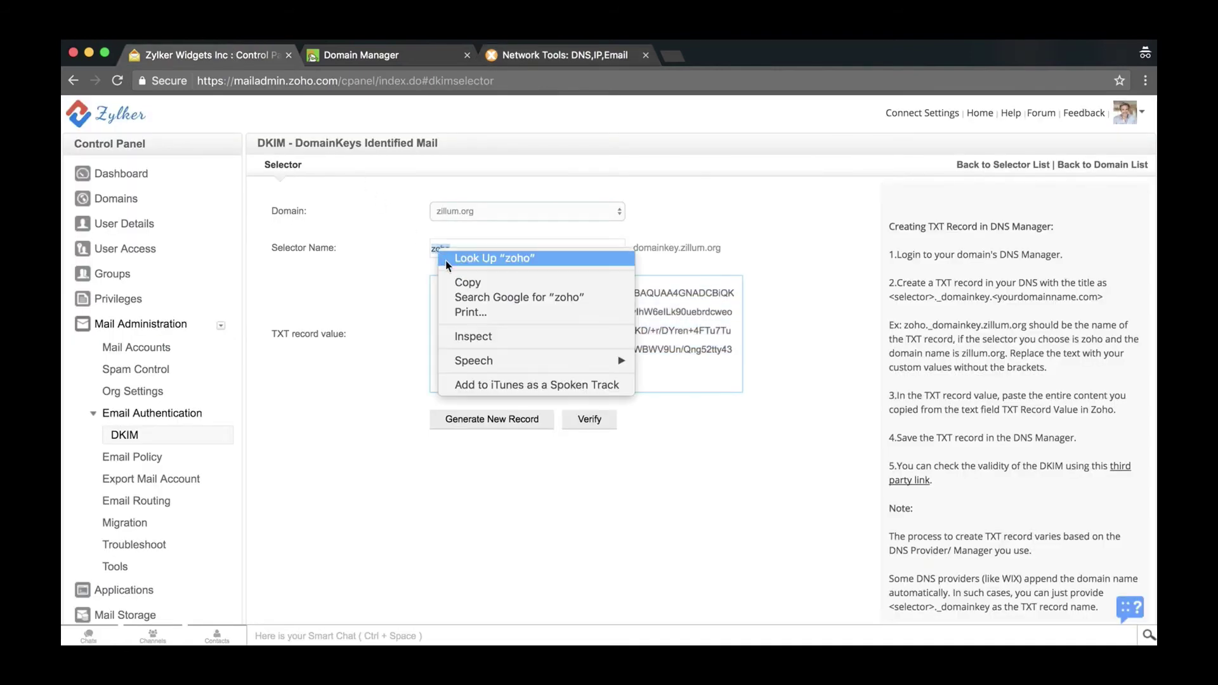
{"action": "left_click", "coordinate": [454, 280]}
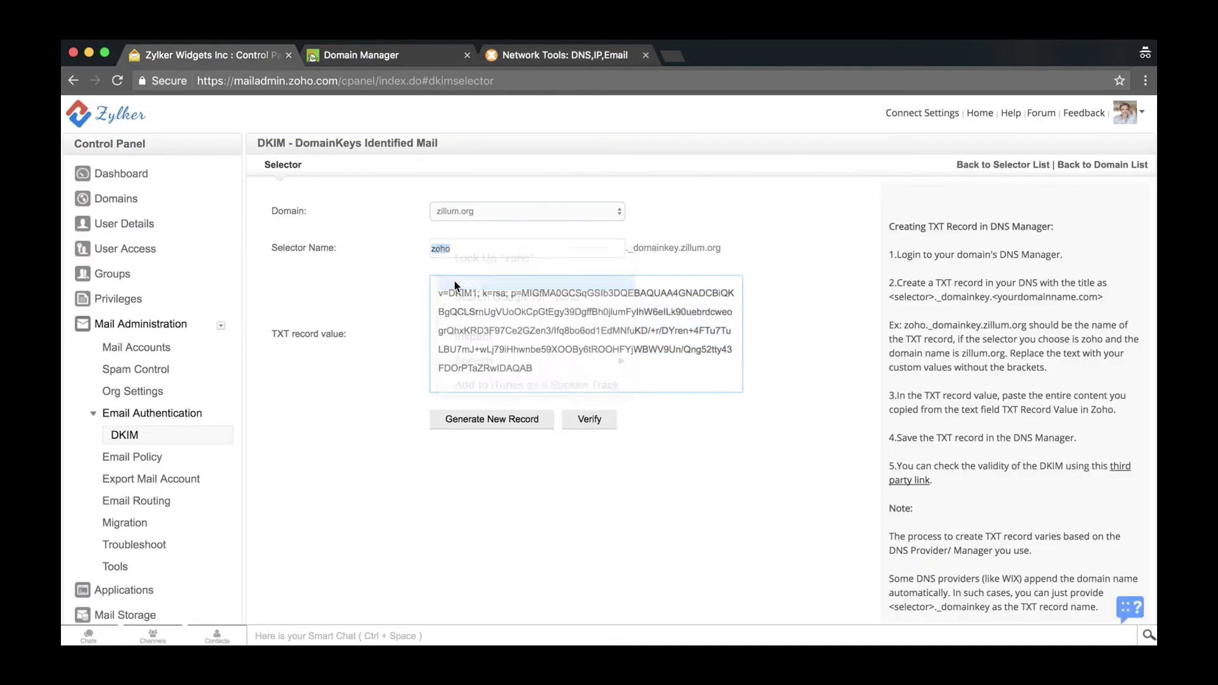
{"action": "left_click", "coordinate": [501, 58]}
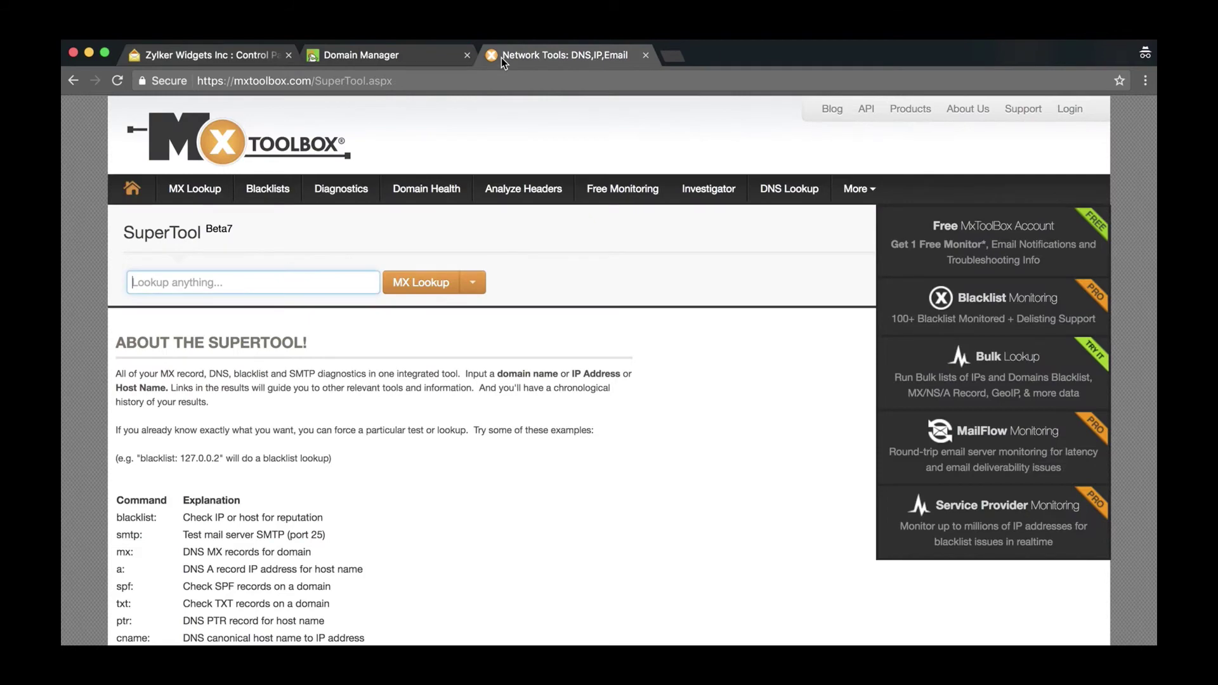
{"action": "scroll", "coordinate": [257, 284], "scroll_direction": "down", "scroll_amount": 1}
{"action": "right_click", "coordinate": [257, 287]}
{"action": "right_click", "coordinate": [135, 276]}
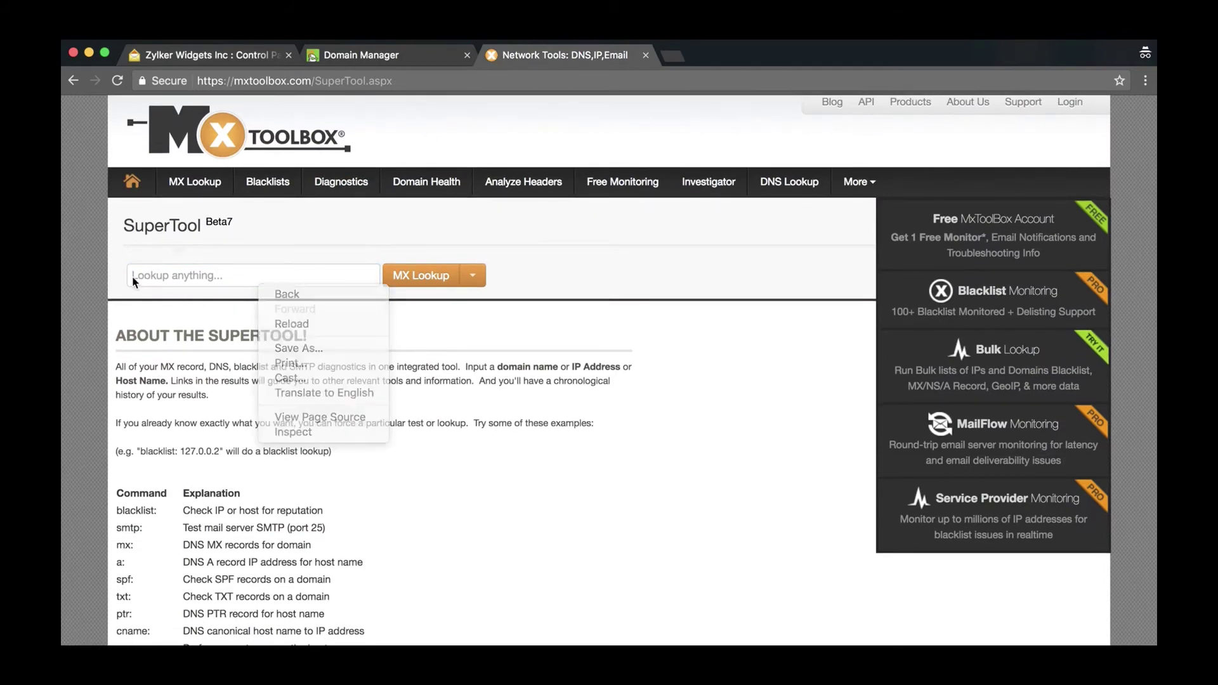
{"action": "left_click", "coordinate": [163, 352]}
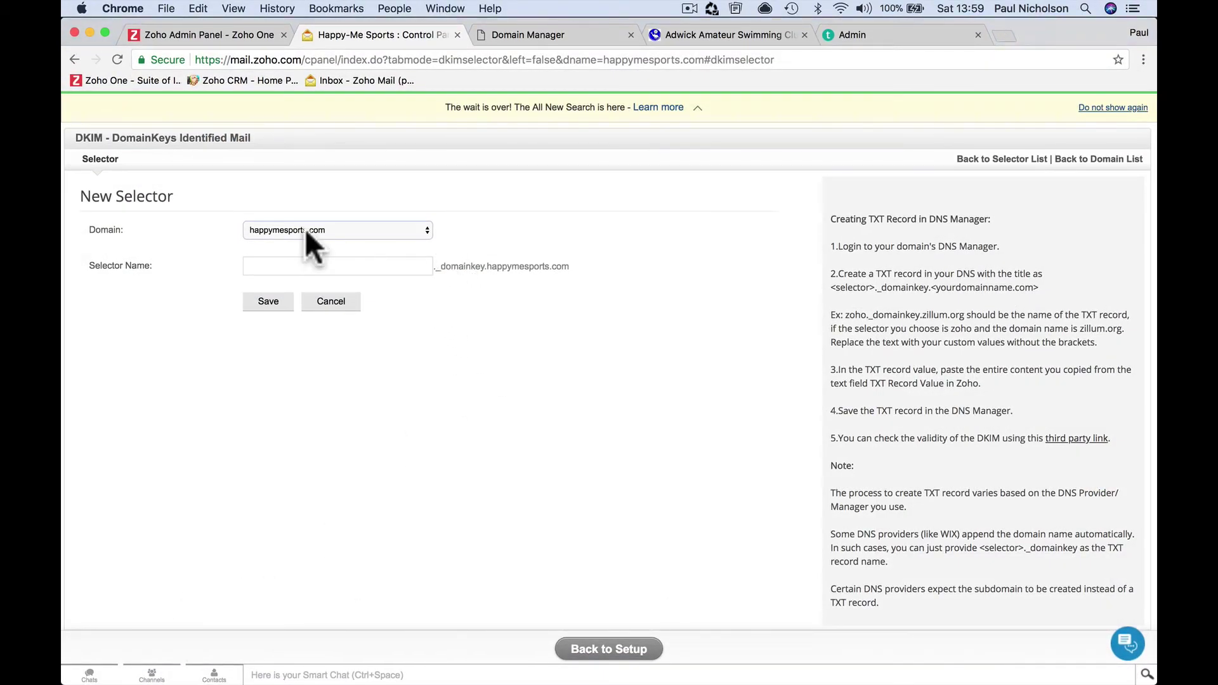
Return to Domain Setup's SPF/DKIM step and open DKIM management for happymesports.com
{"action": "left_click", "coordinate": [76, 57]}
{"action": "left_click", "coordinate": [73, 57]}
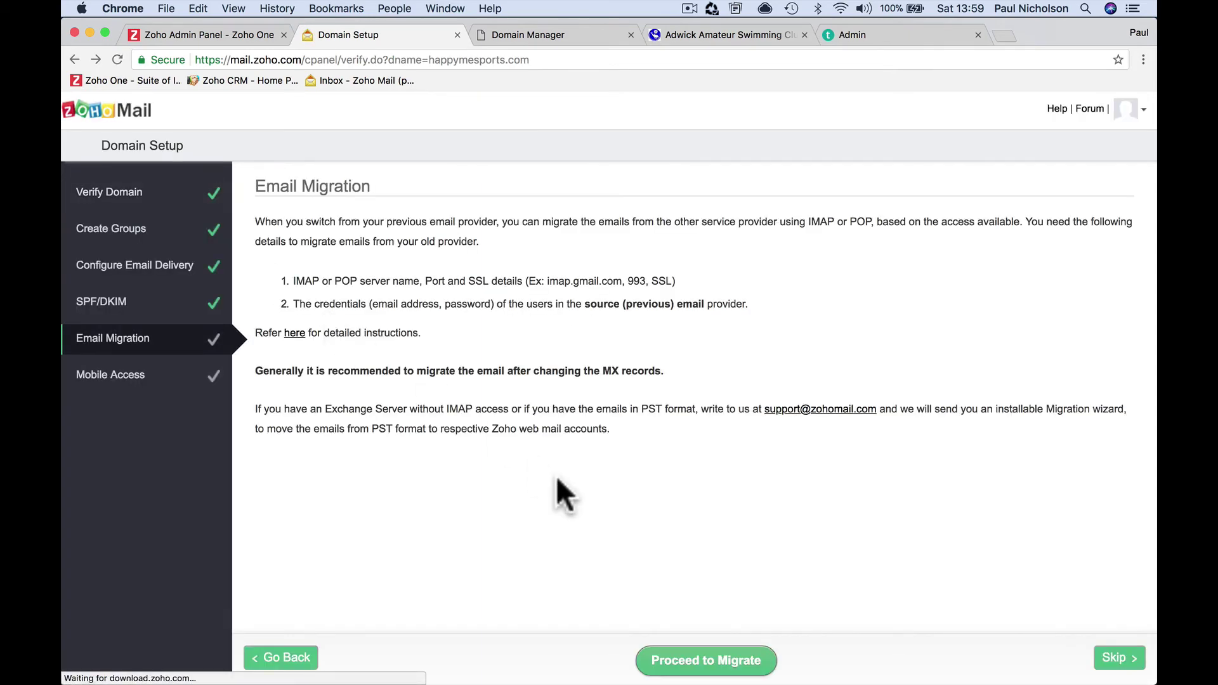
{"action": "left_click", "coordinate": [153, 305]}
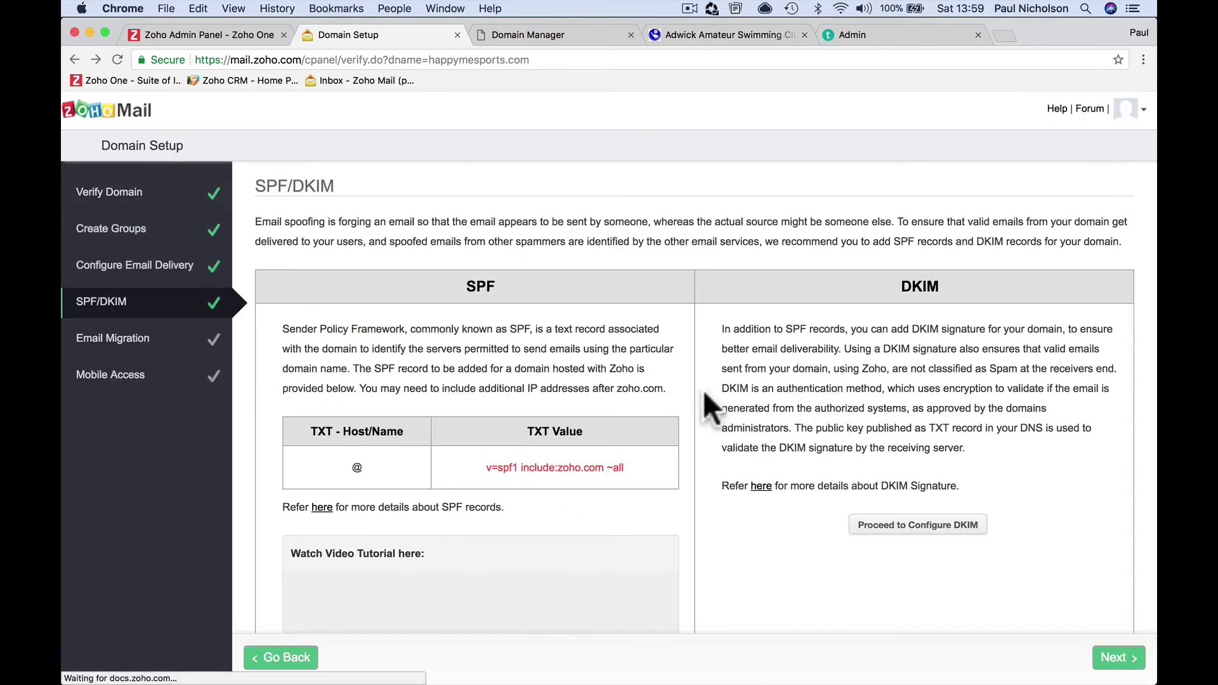
{"action": "left_click", "coordinate": [957, 525]}
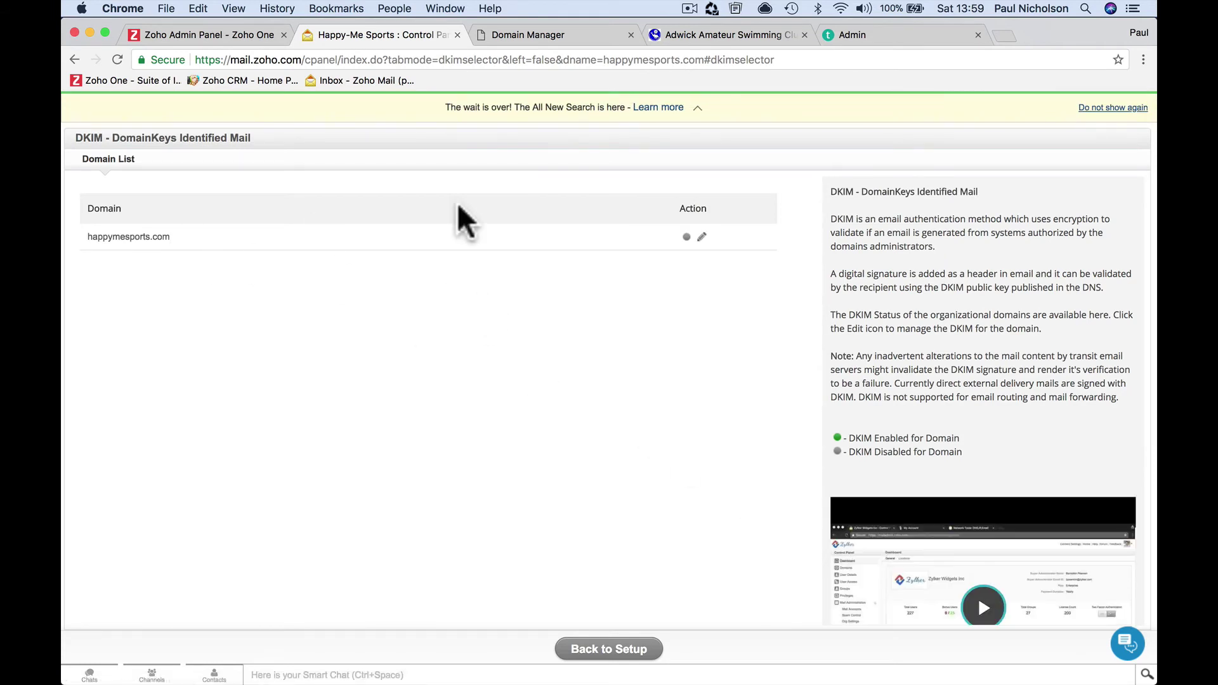
{"action": "left_click", "coordinate": [702, 241]}
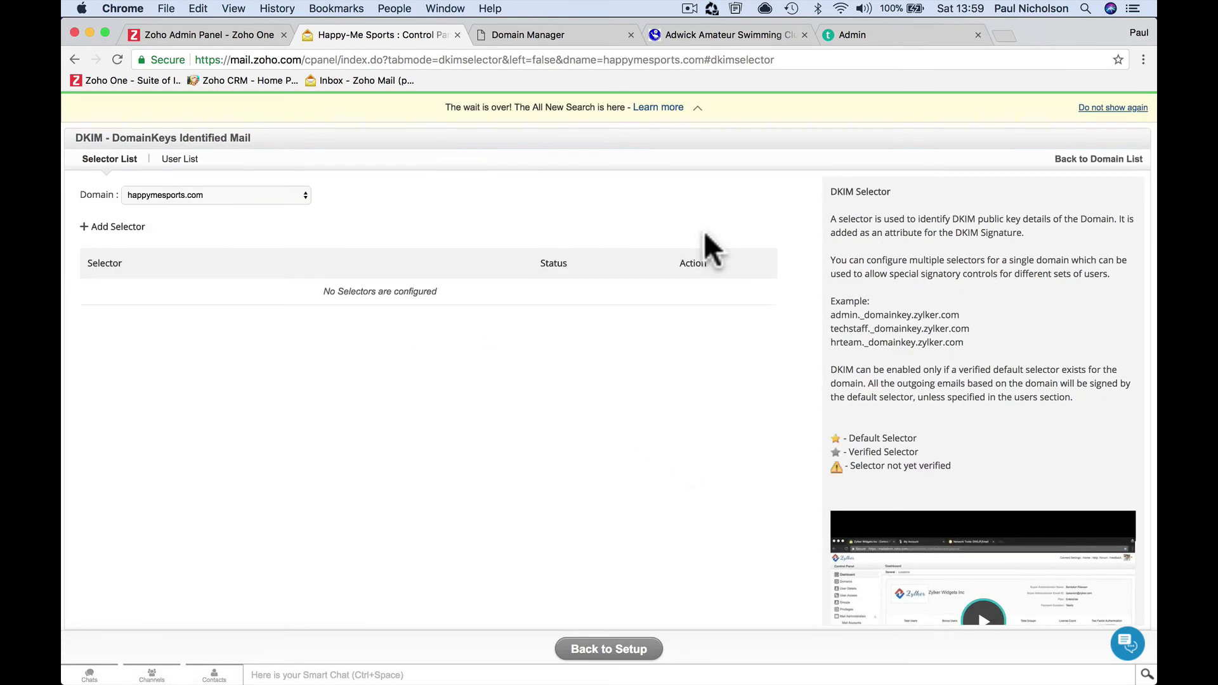
Add a selector named 'zoho' for happymesports.com and save it to generate the TXT record
{"action": "left_click", "coordinate": [261, 194]}
{"action": "left_click", "coordinate": [261, 195]}
{"action": "left_click", "coordinate": [118, 227]}
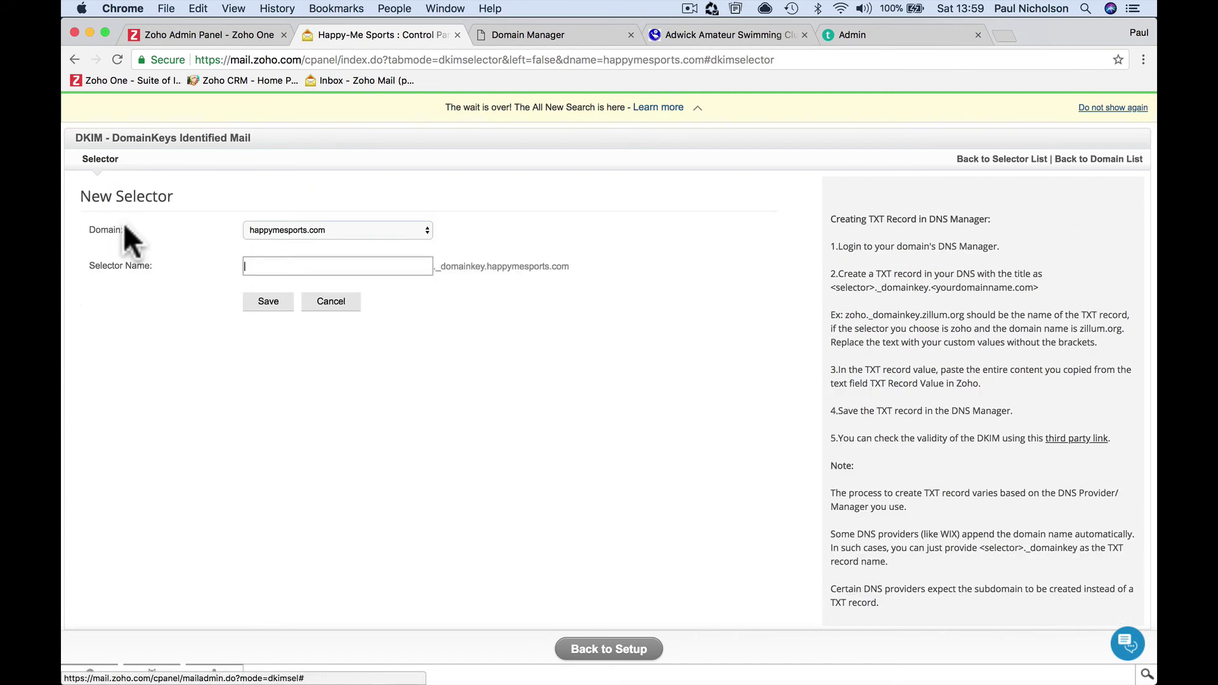
{"action": "left_click", "coordinate": [246, 266]}
{"action": "type", "text": "zoho"}
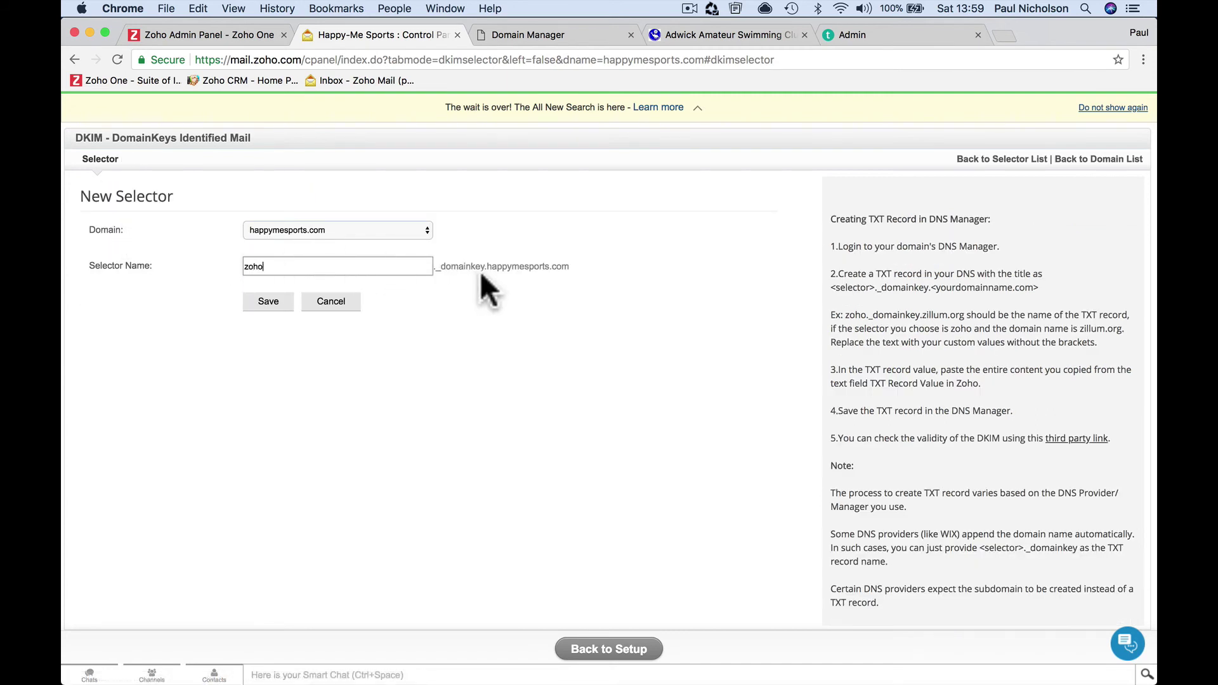
{"action": "left_click_drag", "start_coordinate": [484, 266], "coordinate": [433, 267]}
{"action": "key", "text": "super+c"}
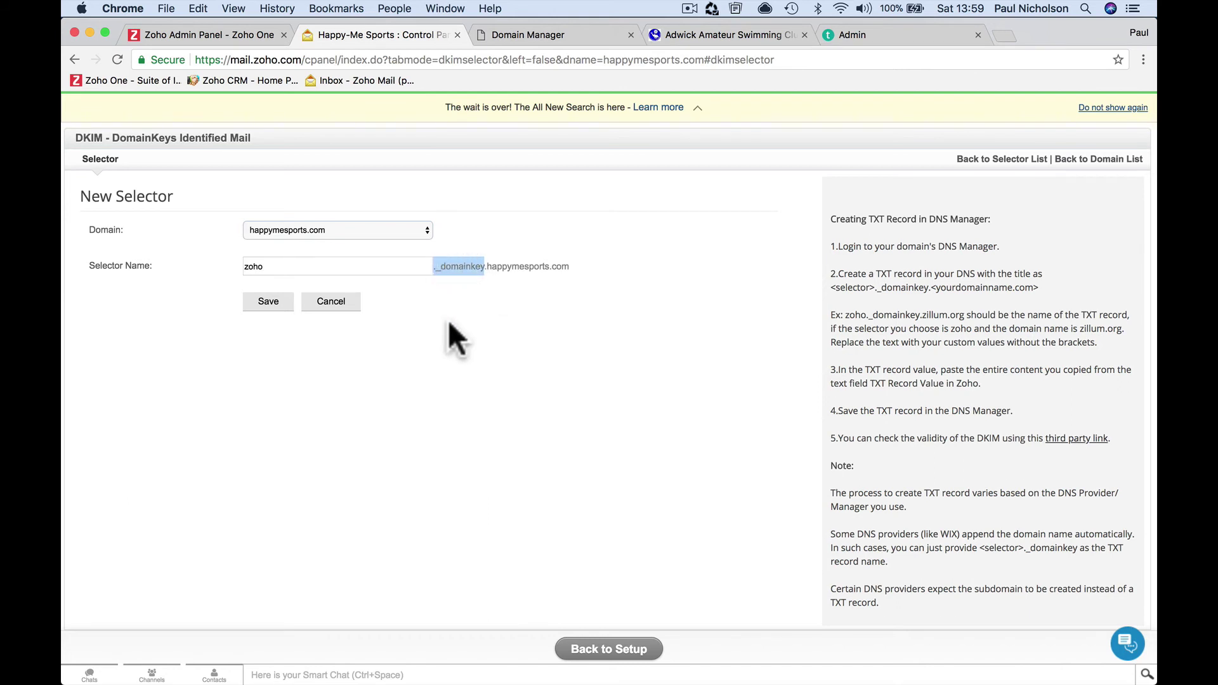
{"action": "left_click", "coordinate": [270, 303]}
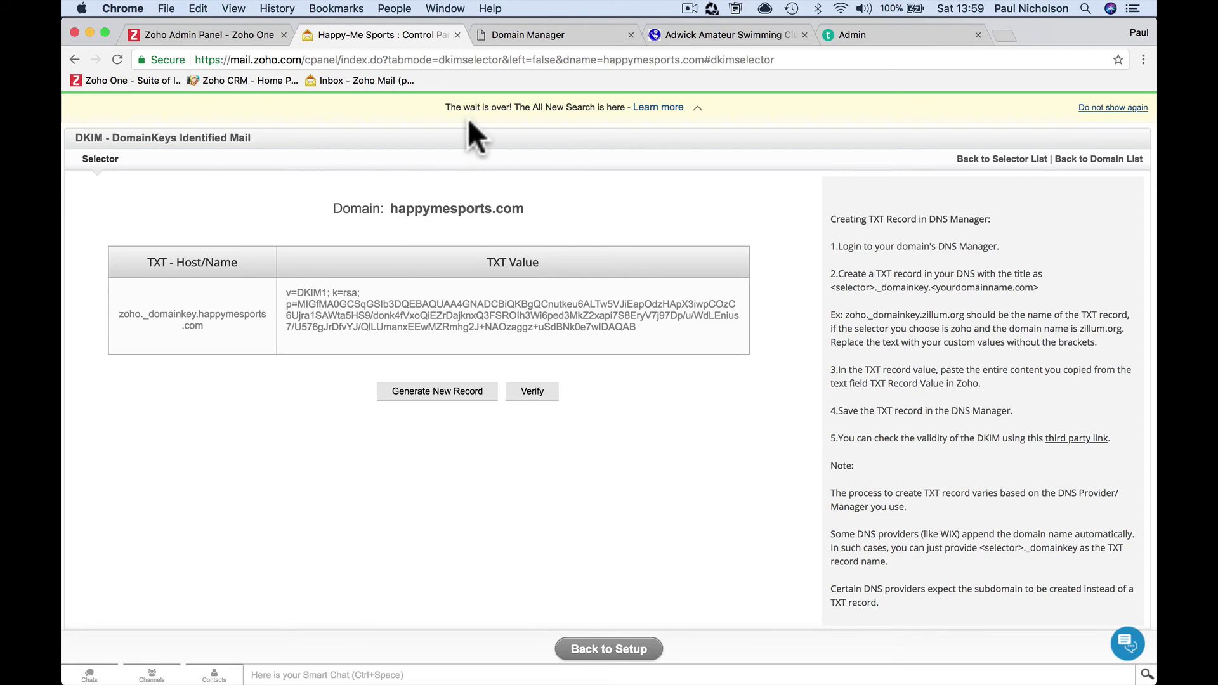
Start a new TXT record in GoDaddy DNS for happymesports.com
{"action": "left_click", "coordinate": [543, 35]}
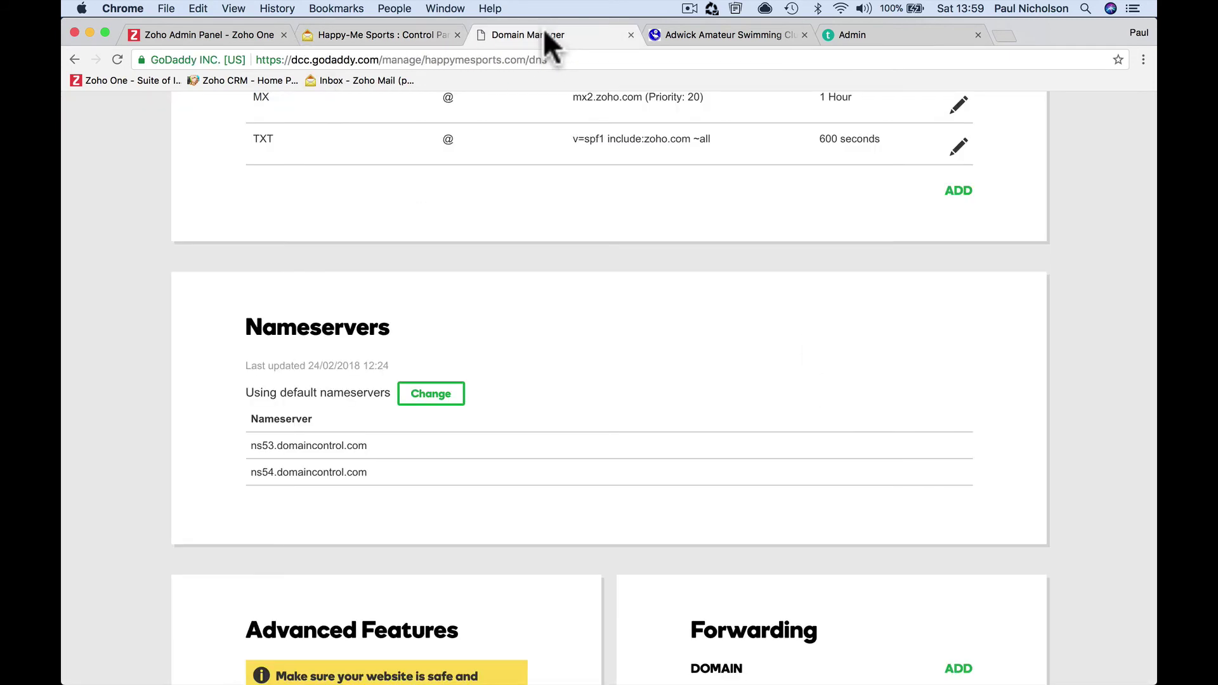
{"action": "scroll", "coordinate": [726, 168], "scroll_direction": "up", "scroll_amount": 5}
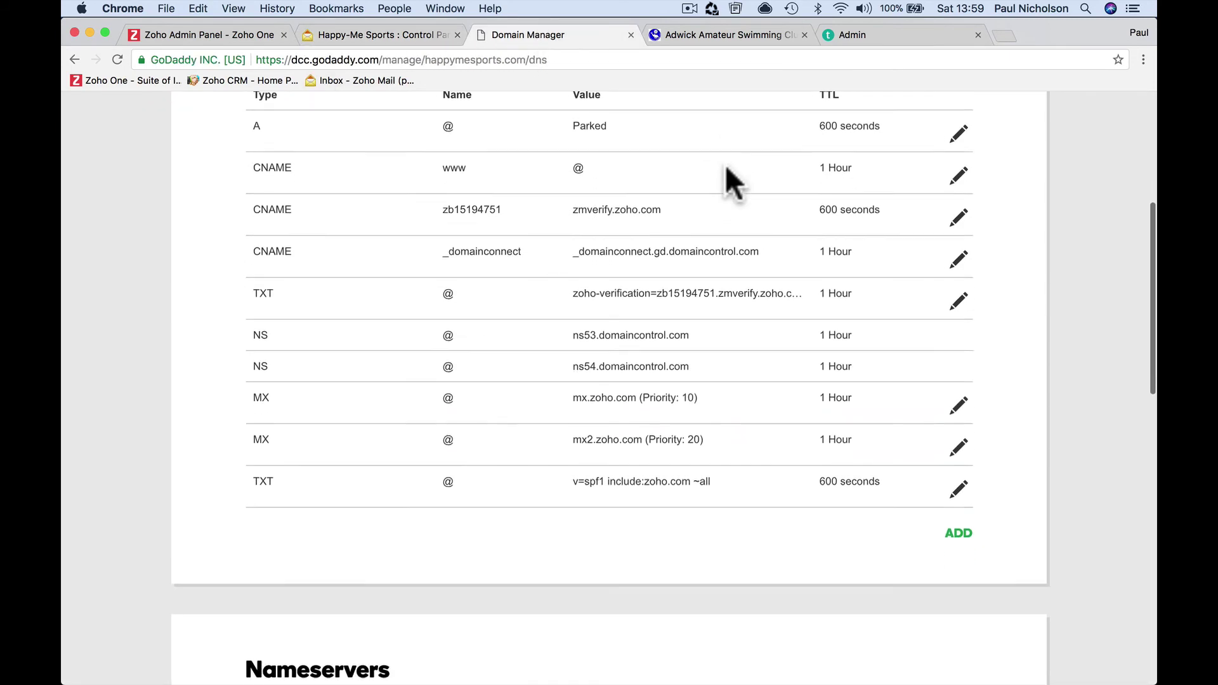
{"action": "scroll", "coordinate": [725, 165], "scroll_direction": "up", "scroll_amount": 2}
{"action": "scroll", "coordinate": [725, 165], "scroll_direction": "down", "scroll_amount": 2}
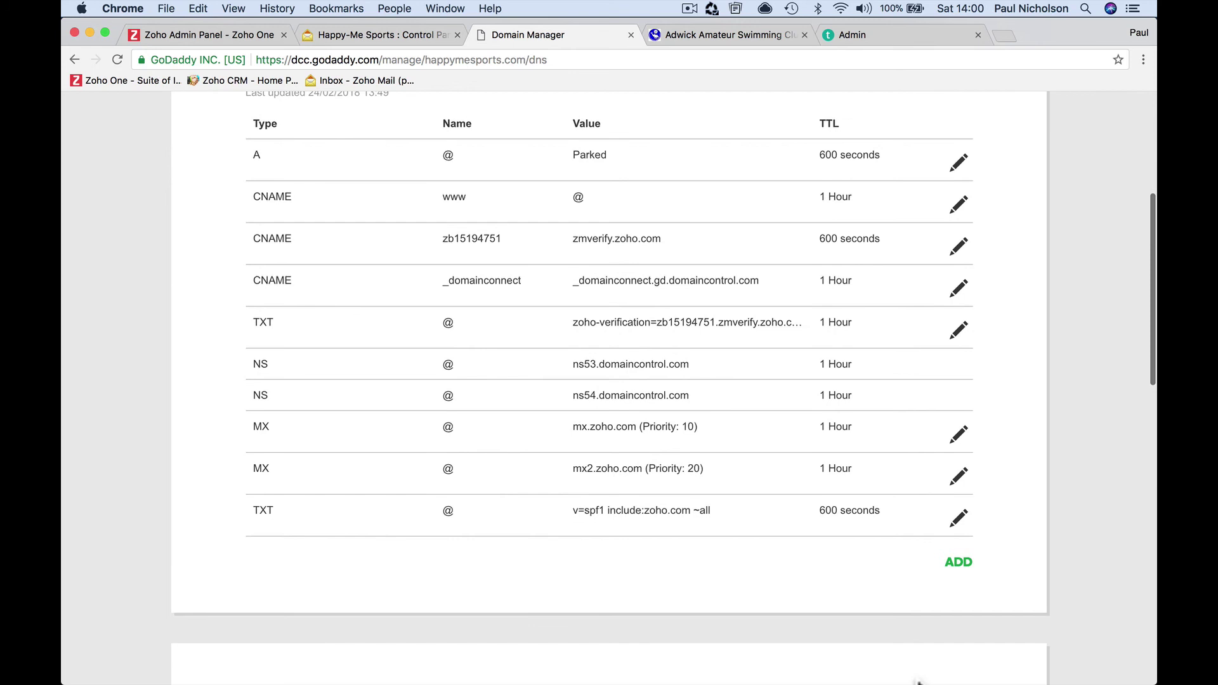
{"action": "left_click", "coordinate": [954, 574]}
{"action": "left_click", "coordinate": [455, 603]}
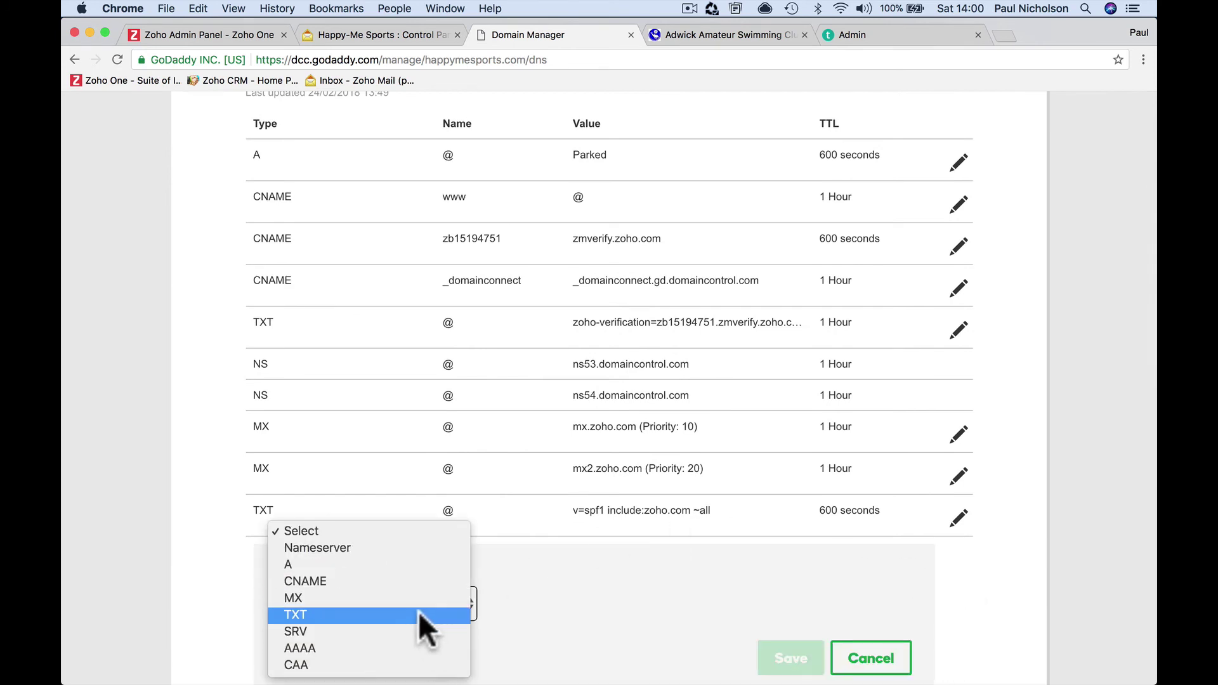
{"action": "left_click", "coordinate": [418, 613]}
Set the TXT record's host to zoho._domainkey
{"action": "scroll", "coordinate": [548, 603], "scroll_direction": "down", "scroll_amount": 3}
{"action": "left_click", "coordinate": [563, 406]}
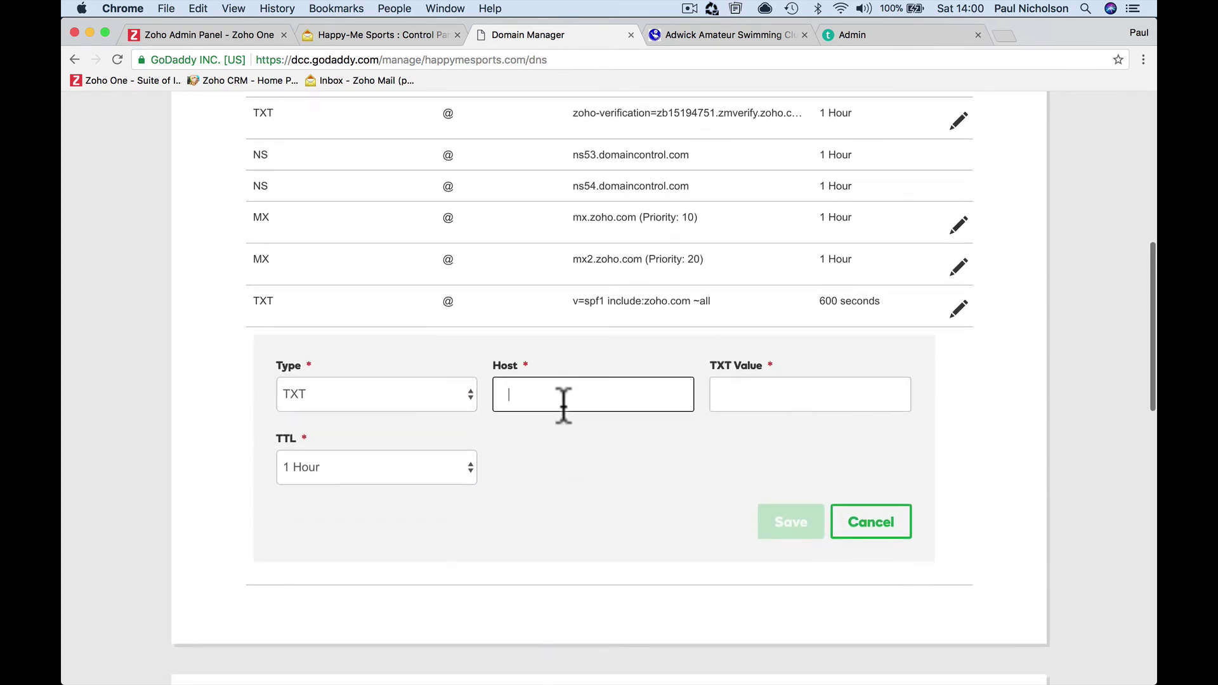
{"action": "key", "text": "super+v"}
{"action": "left_click", "coordinate": [166, 33]}
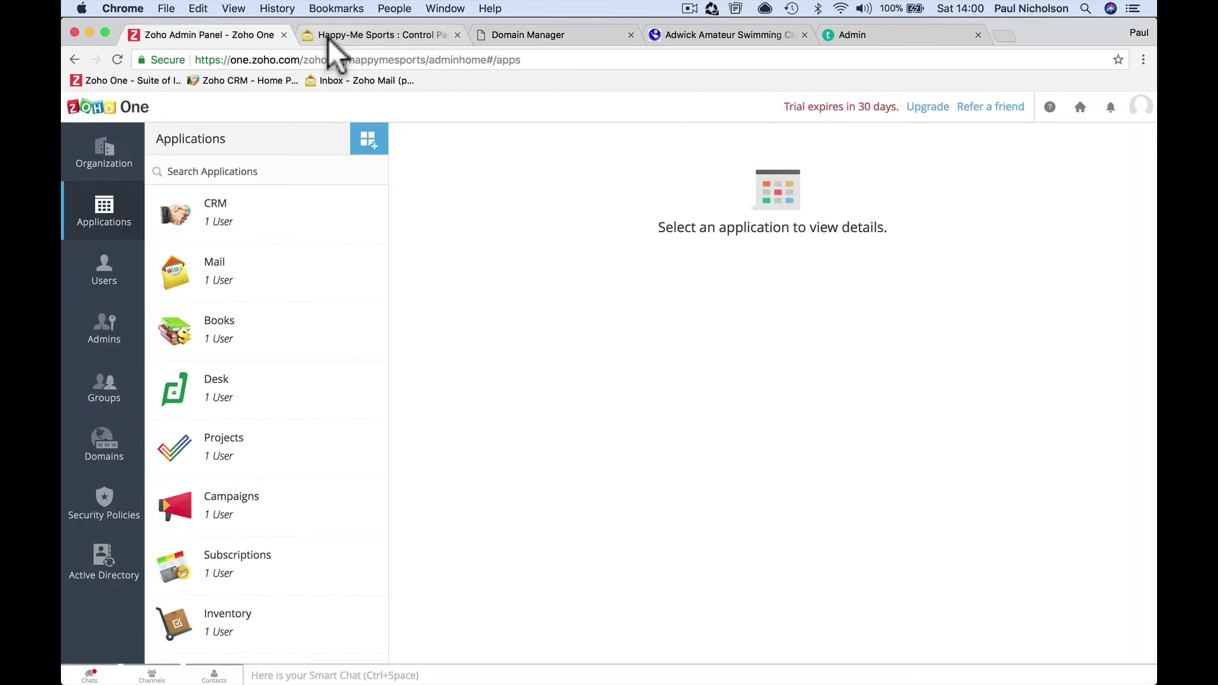
{"action": "left_click", "coordinate": [328, 37]}
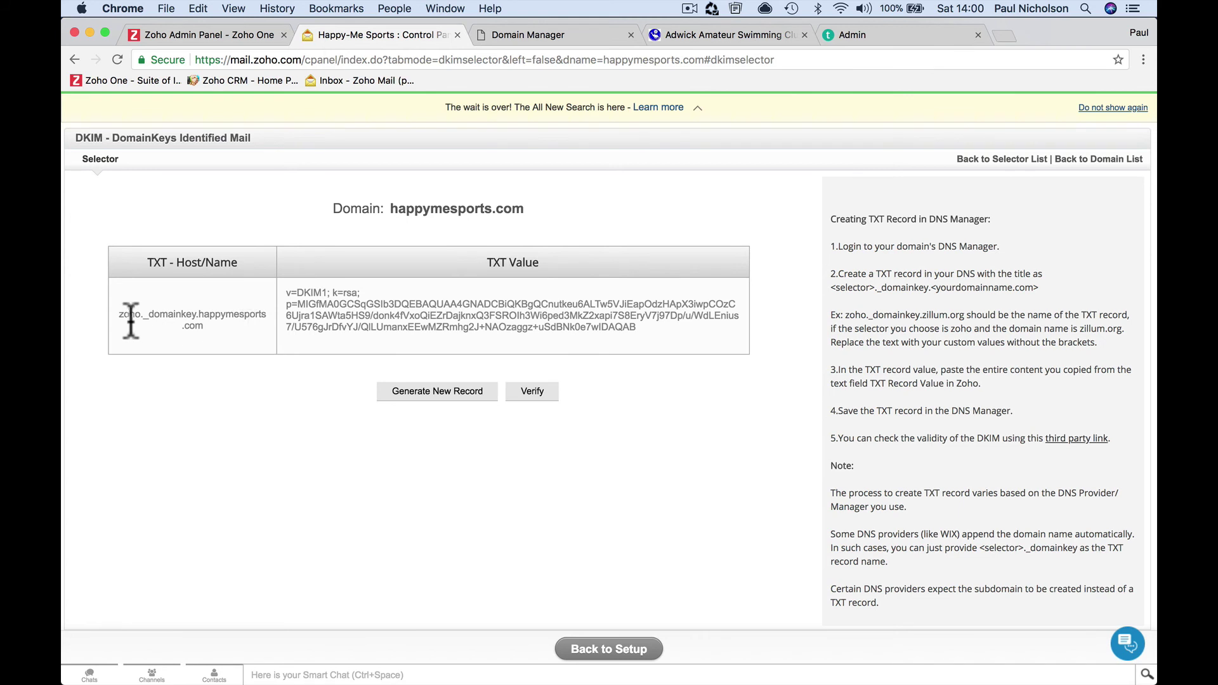
{"action": "left_click", "coordinate": [496, 35]}
{"action": "type", "text": "zoho._domainkey"}
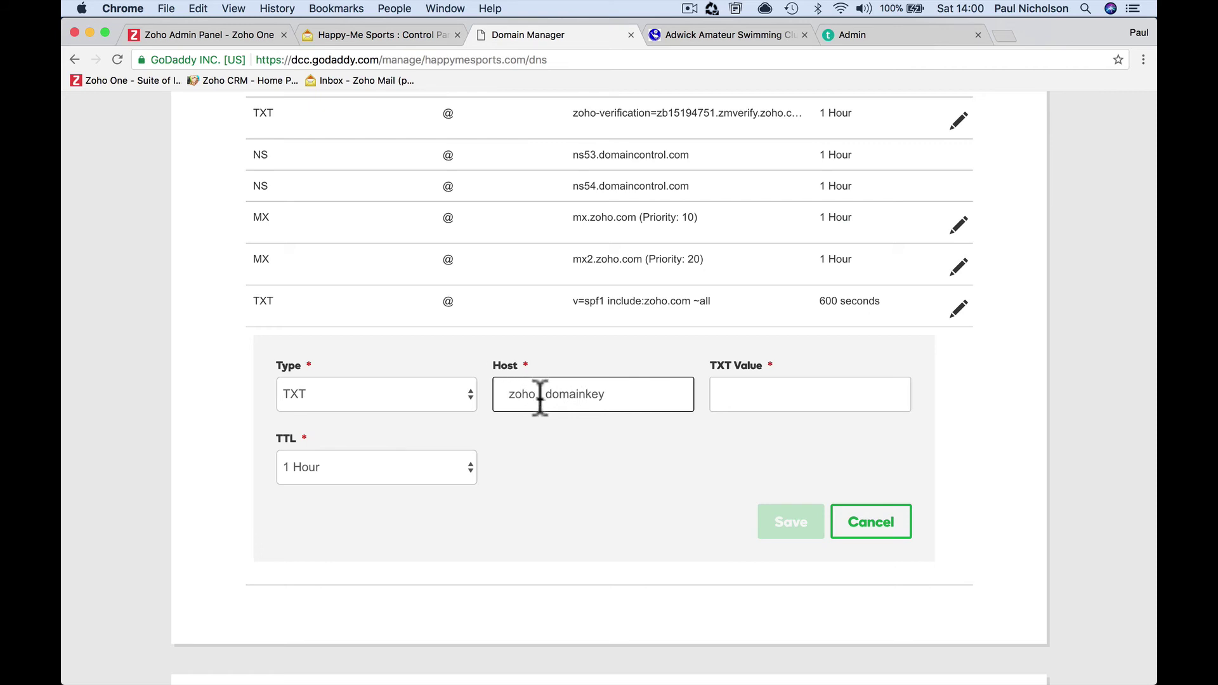
Copy Zoho's DKIM value into the record's TXT Value field
{"action": "left_click", "coordinate": [712, 394]}
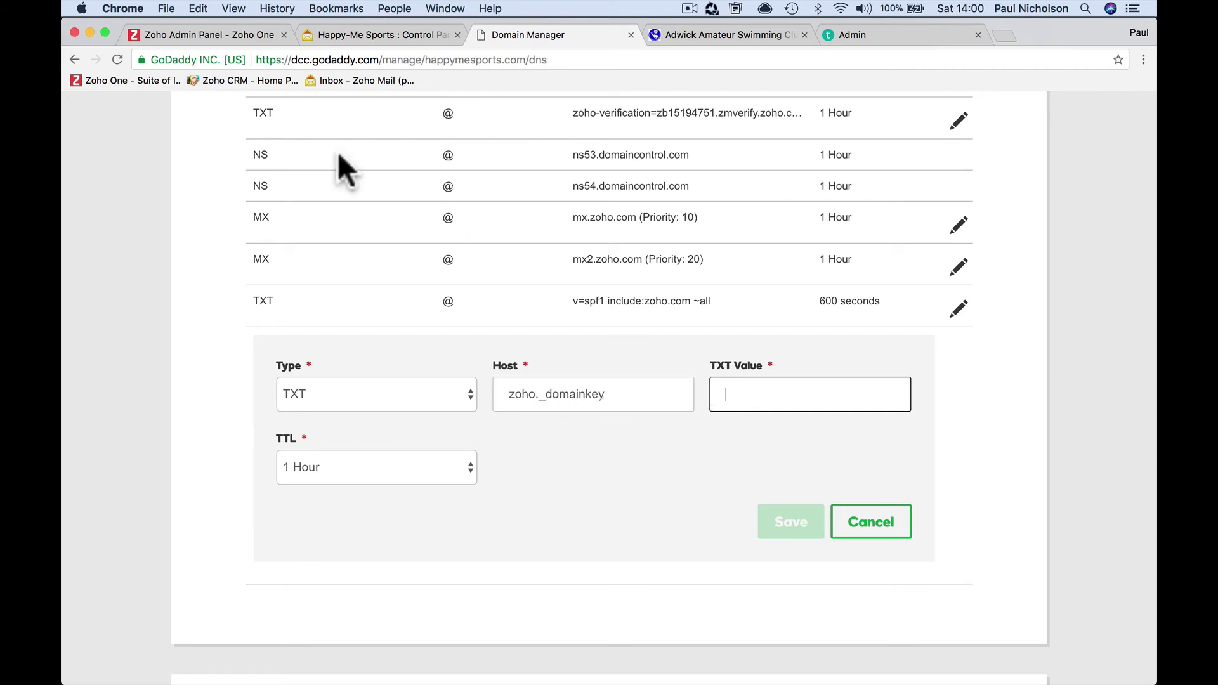
{"action": "left_click", "coordinate": [322, 28]}
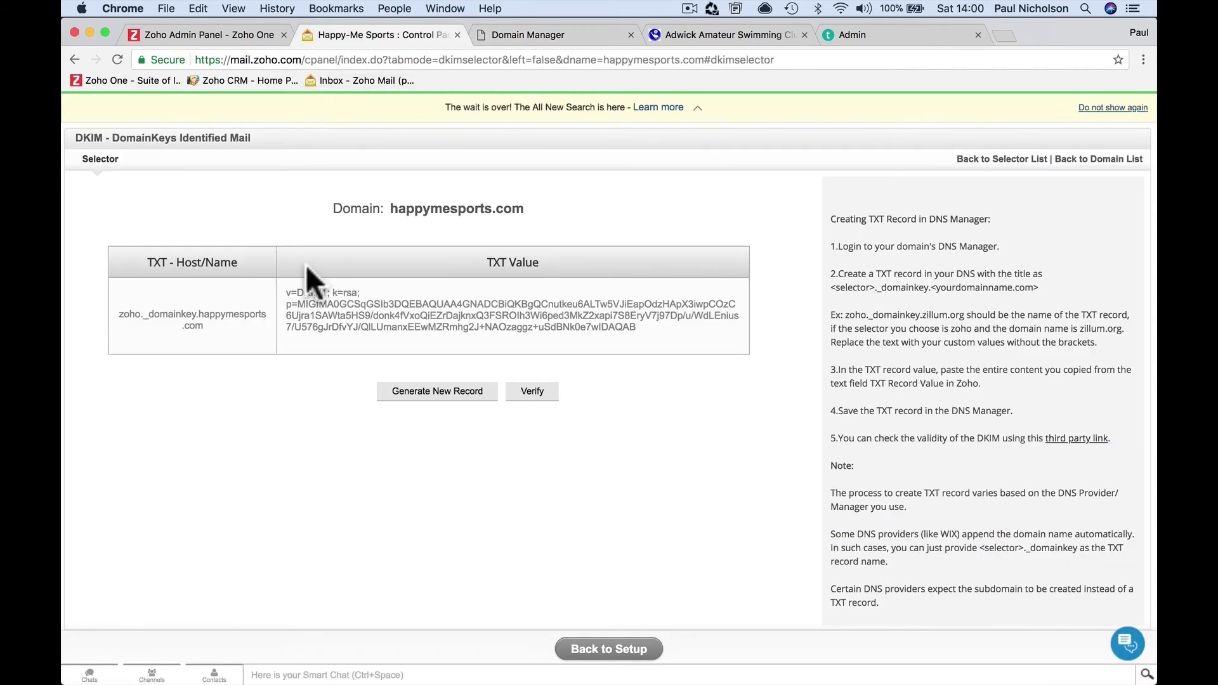
{"action": "triple_click", "coordinate": [309, 293]}
{"action": "key", "text": "super+c"}
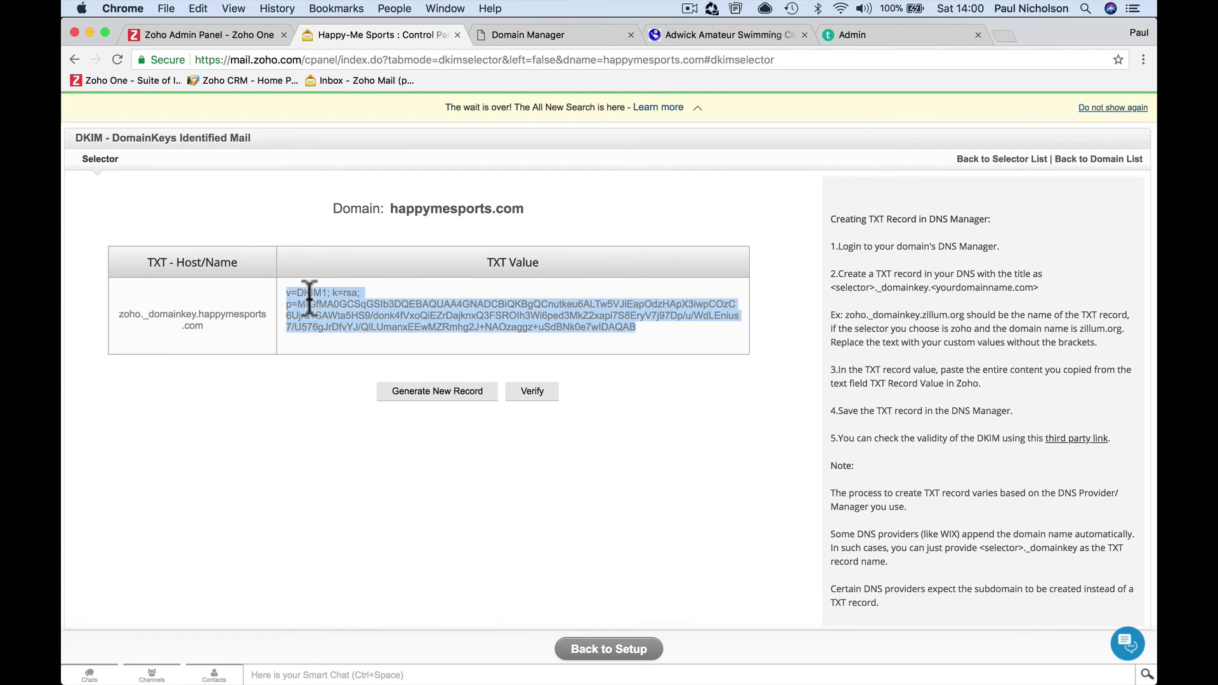
{"action": "left_click", "coordinate": [554, 33]}
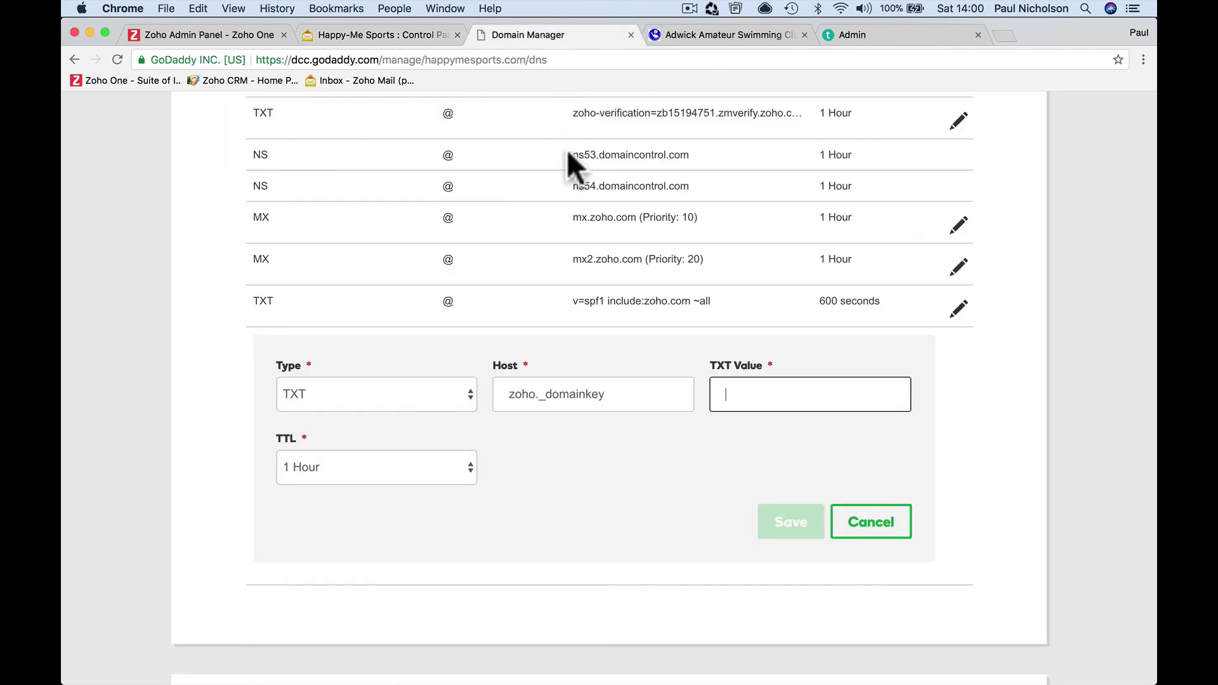
{"action": "left_click", "coordinate": [324, 33]}
{"action": "left_click", "coordinate": [512, 35]}
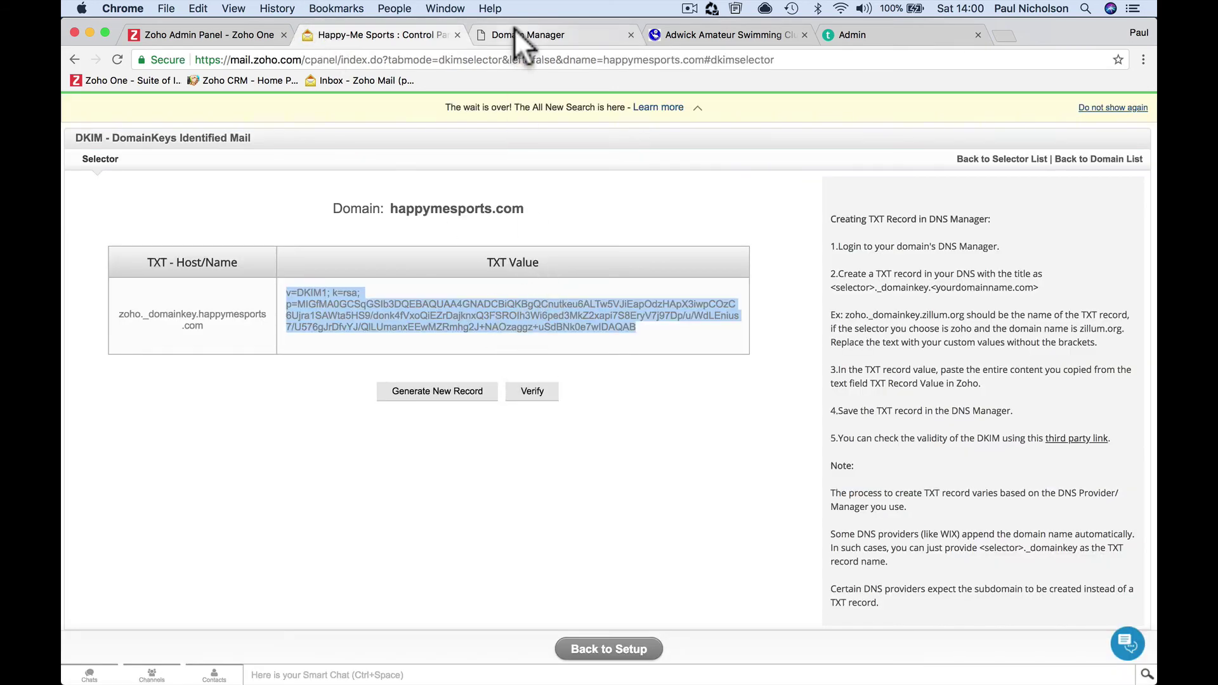
{"action": "key", "text": "super+v"}
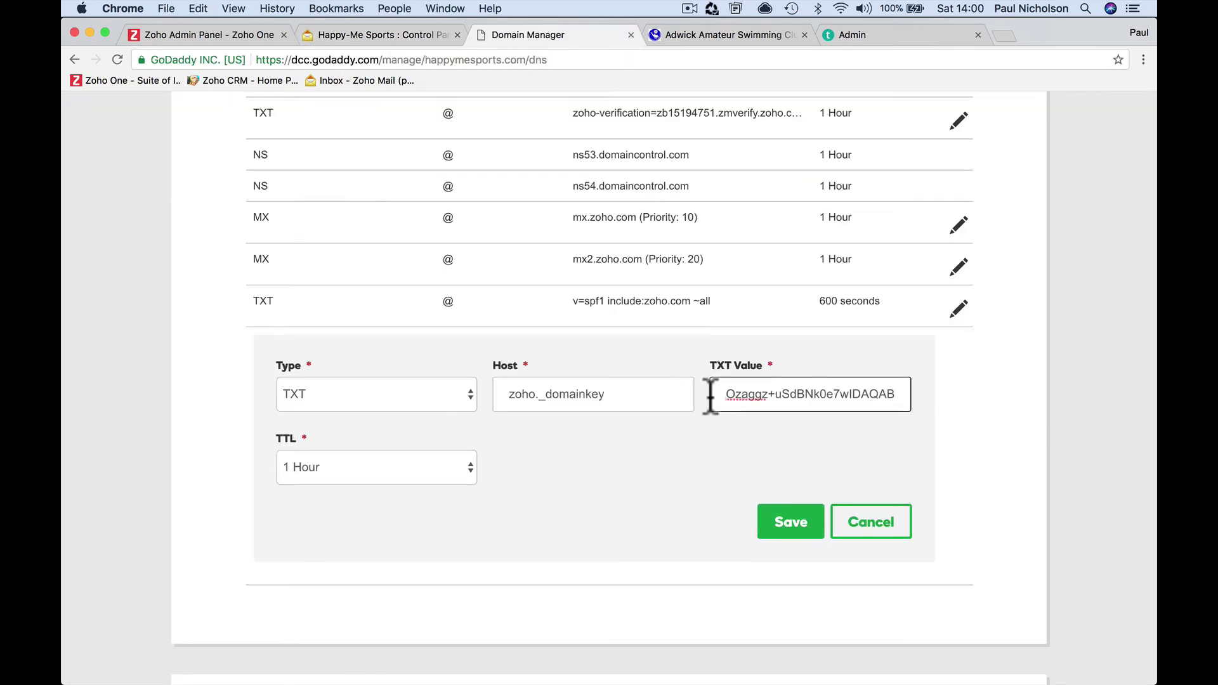
Give the record a custom 600-second TTL and save it
{"action": "left_click", "coordinate": [468, 471]}
{"action": "left_click", "coordinate": [428, 529]}
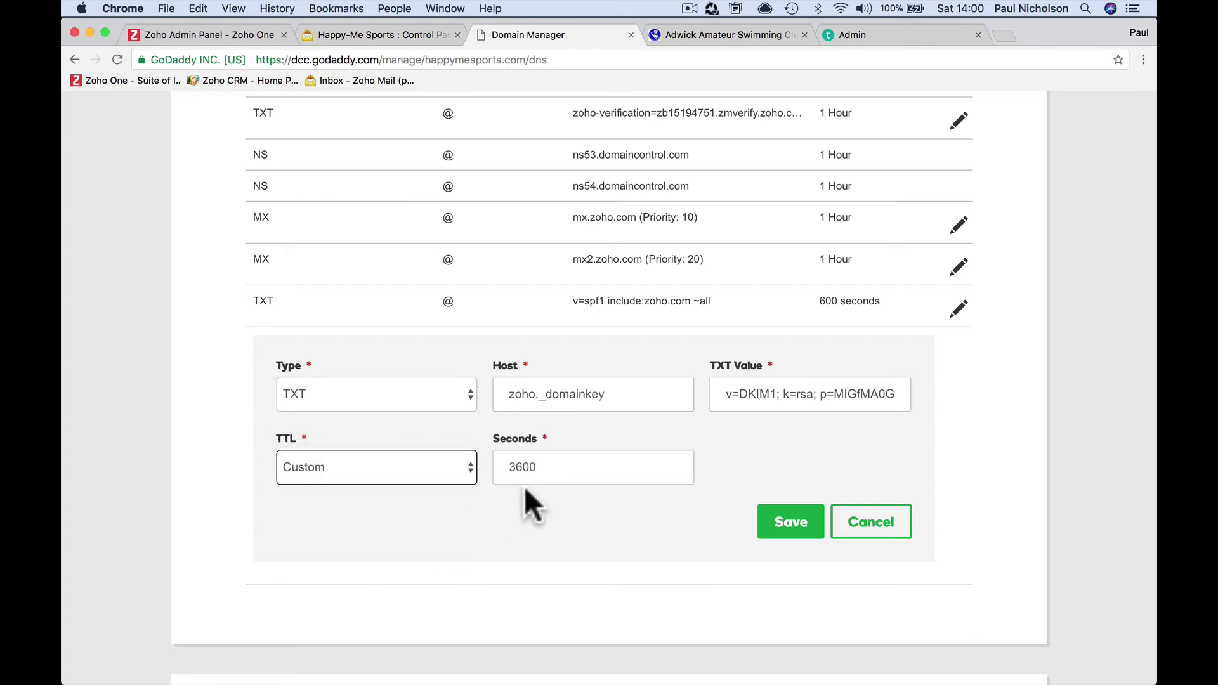
{"action": "left_click", "coordinate": [515, 468]}
{"action": "key", "text": "BackSpace"}
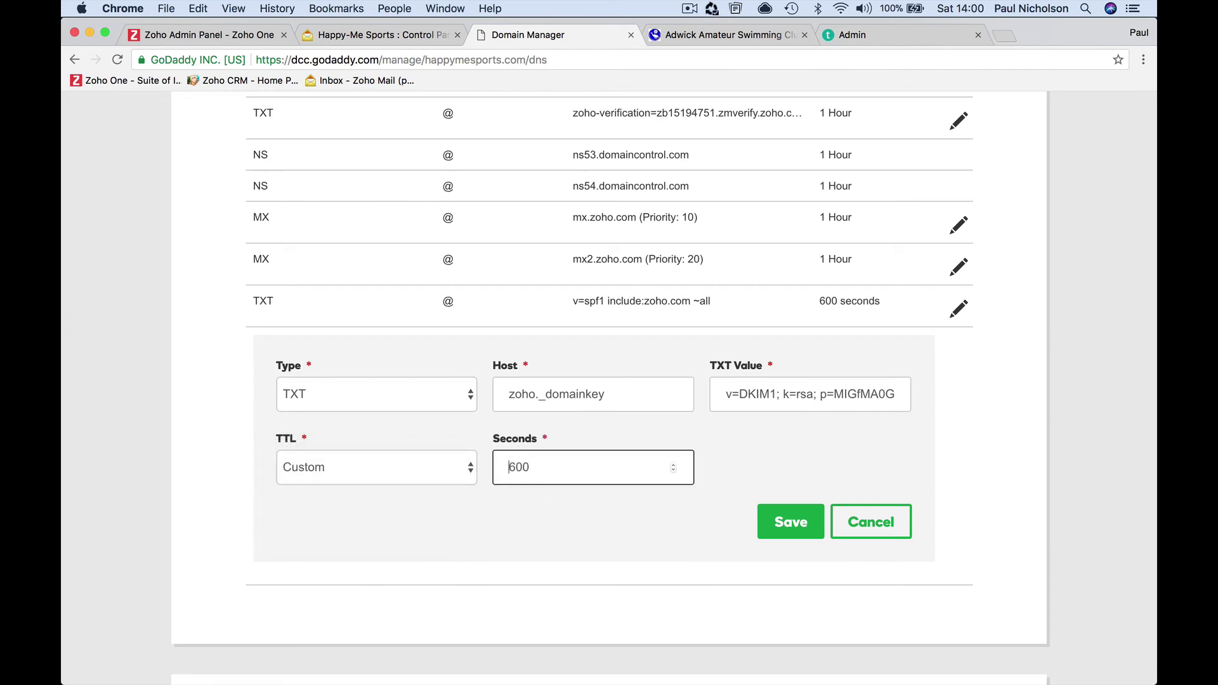
{"action": "left_click", "coordinate": [785, 525]}
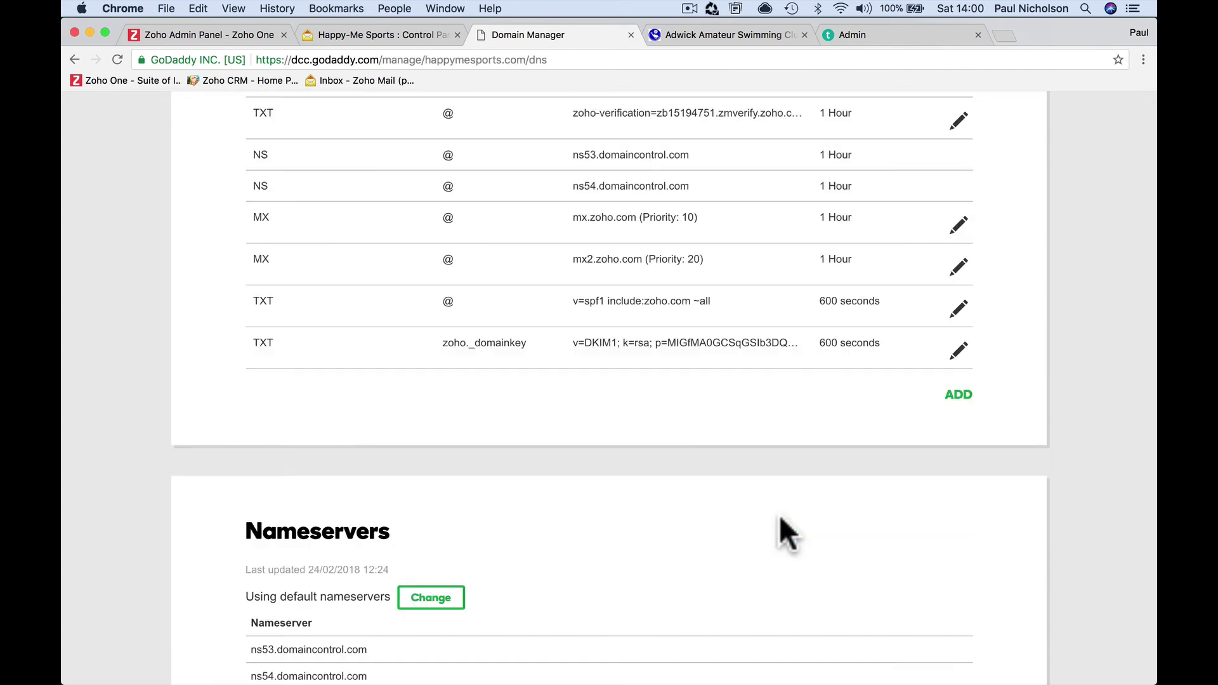
Verify the happymesports.com DKIM selector on Zoho's DKIM page
{"action": "left_click", "coordinate": [372, 38]}
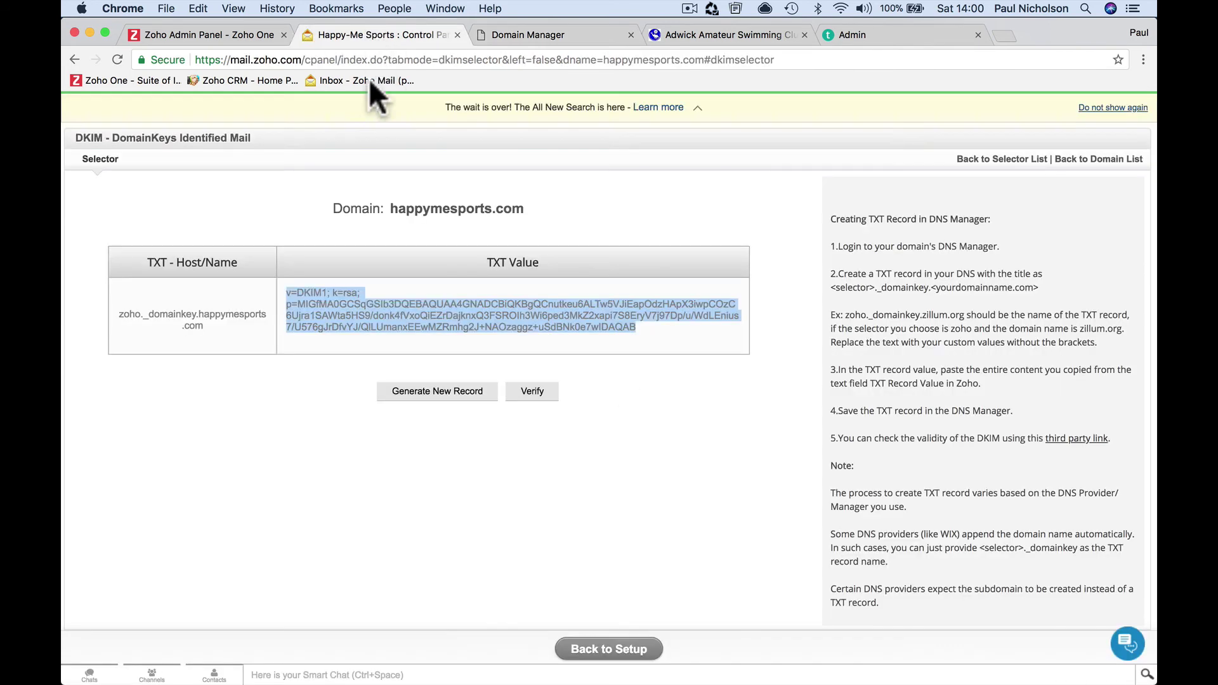
{"action": "left_click", "coordinate": [533, 392]}
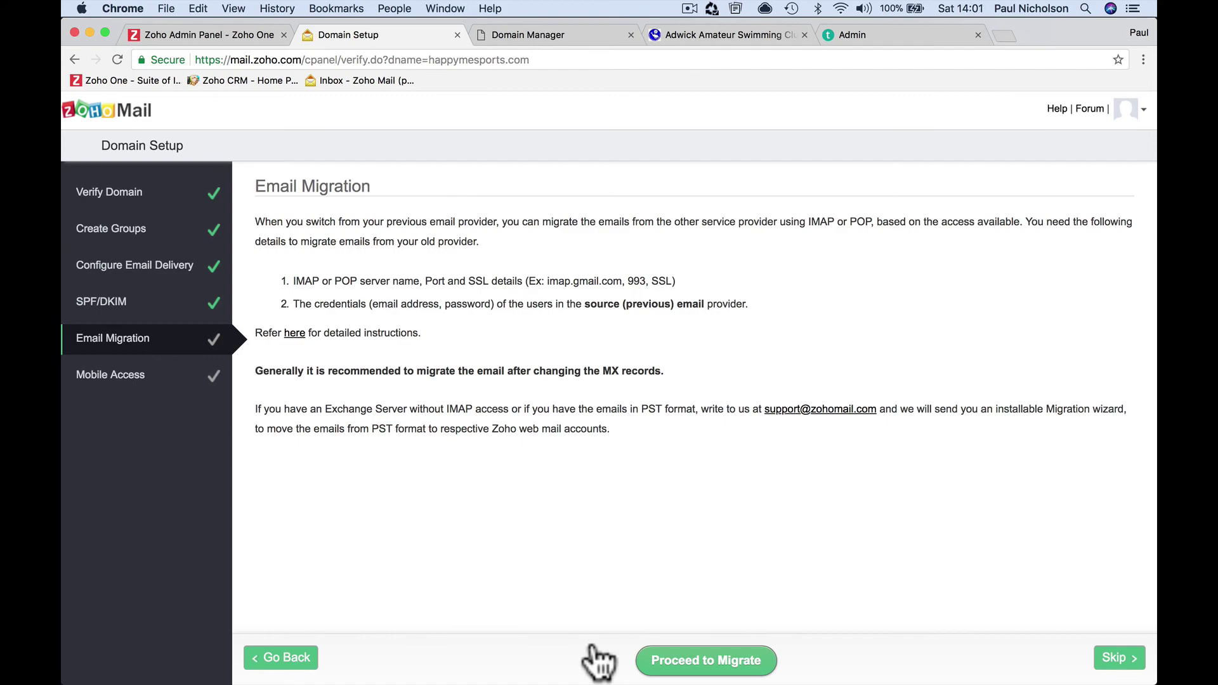
{"action": "left_click", "coordinate": [711, 34]}
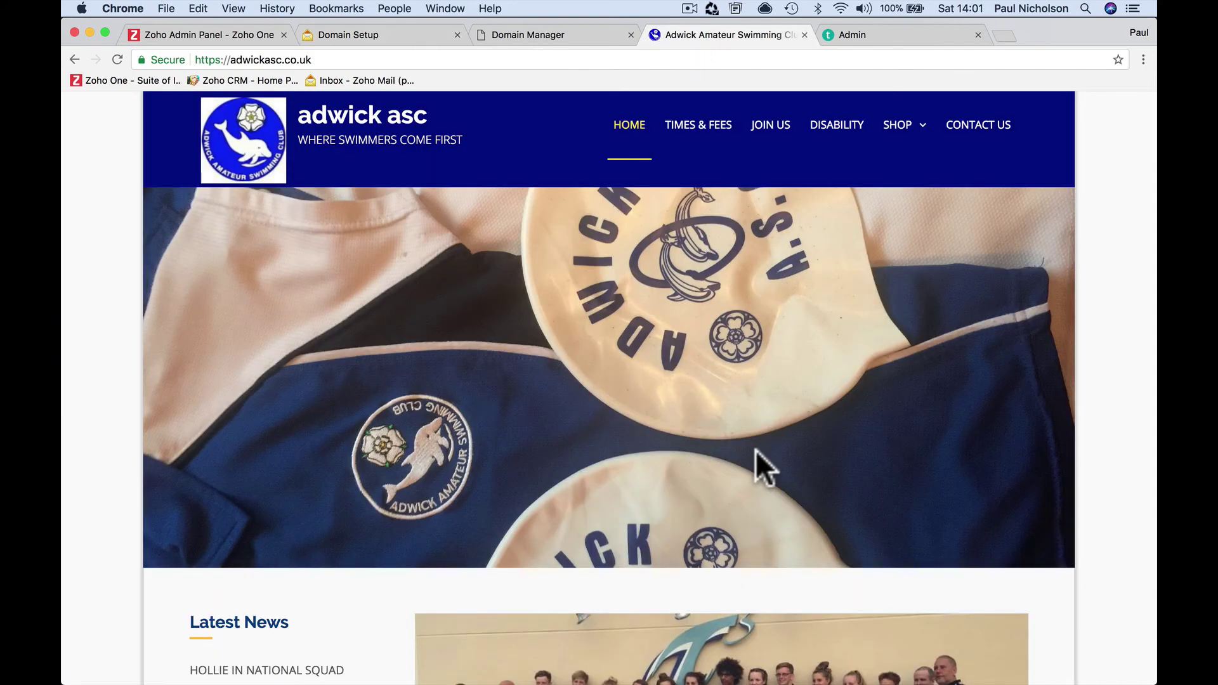
{"action": "scroll", "coordinate": [755, 451], "scroll_direction": "down", "scroll_amount": 10}
{"action": "scroll", "coordinate": [756, 450], "scroll_direction": "down", "scroll_amount": 3}
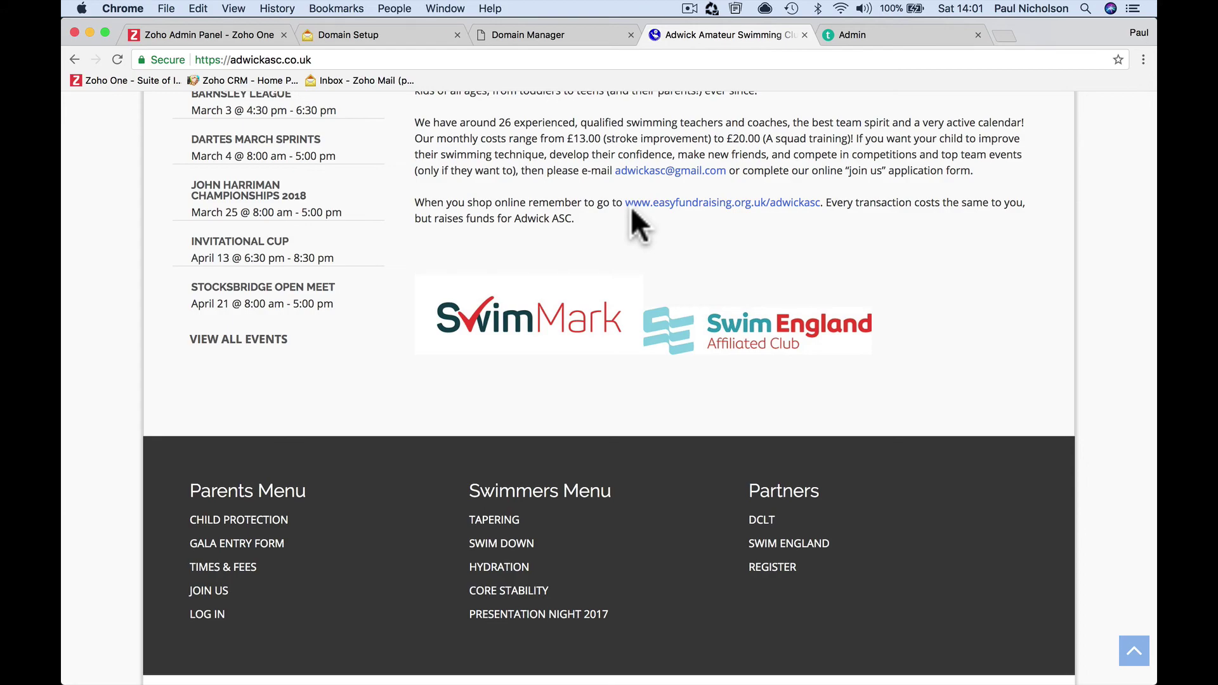
{"action": "scroll", "coordinate": [631, 218], "scroll_direction": "up", "scroll_amount": 10}
{"action": "left_click", "coordinate": [329, 34]}
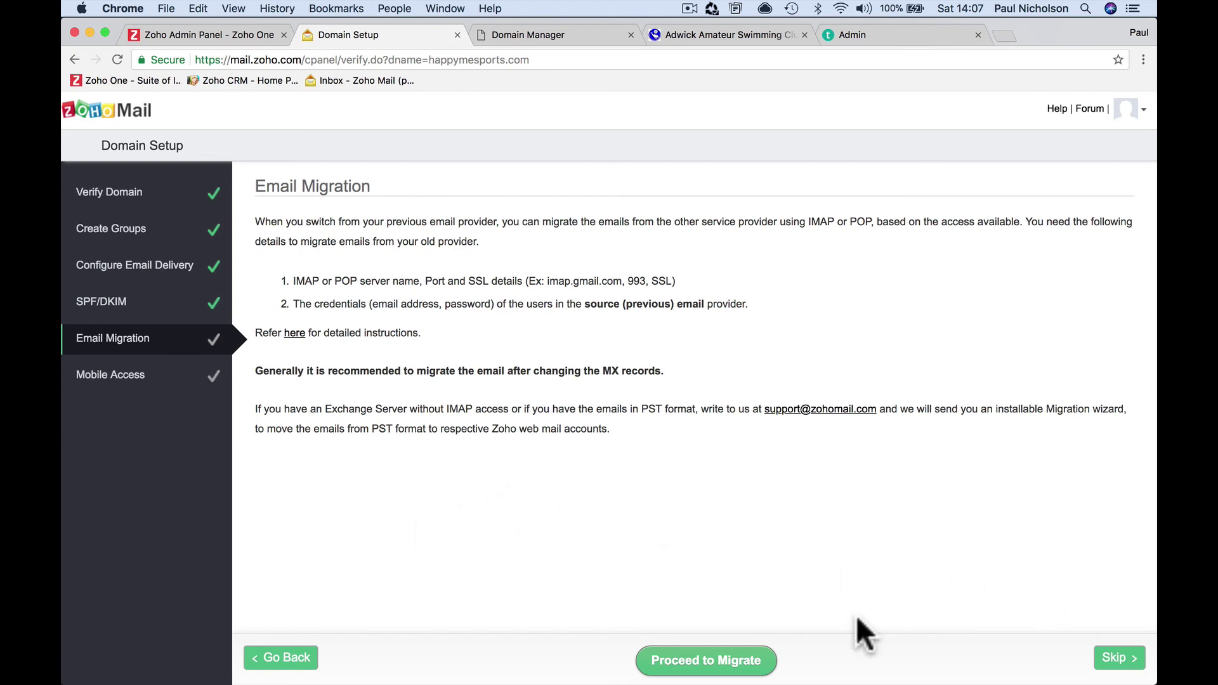
Skip Email Migration and look over the Mobile Access app list
{"action": "left_click", "coordinate": [1117, 657]}
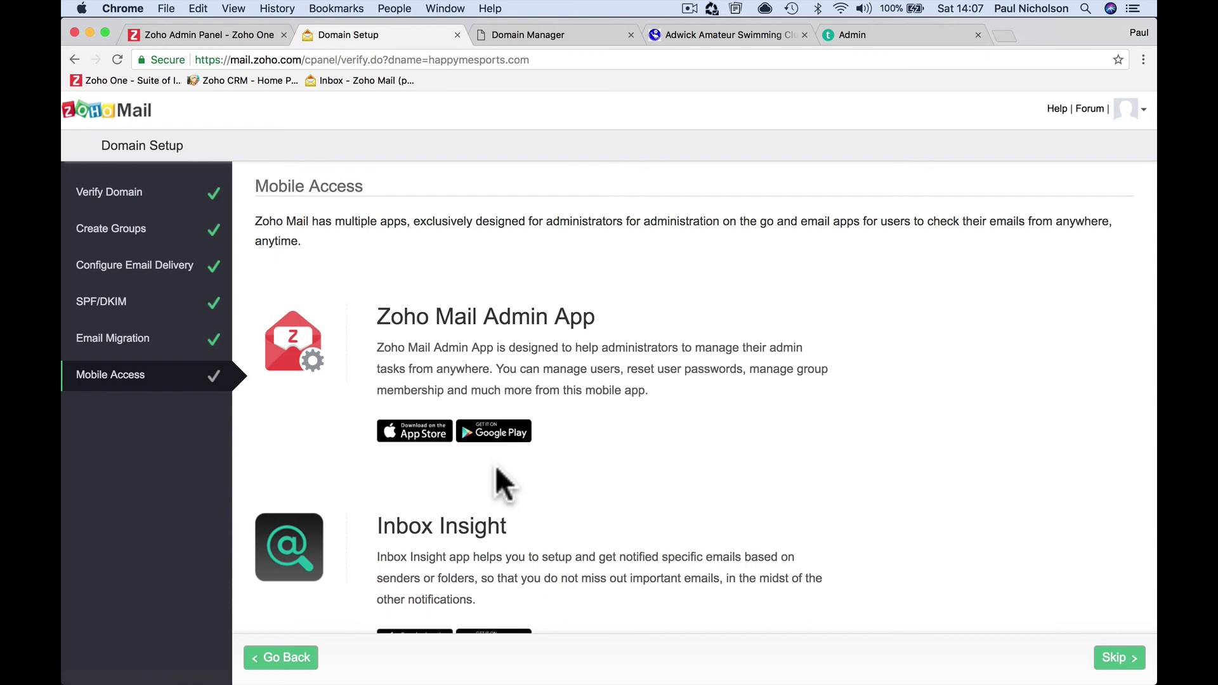
{"action": "scroll", "coordinate": [497, 472], "scroll_direction": "down", "scroll_amount": 5}
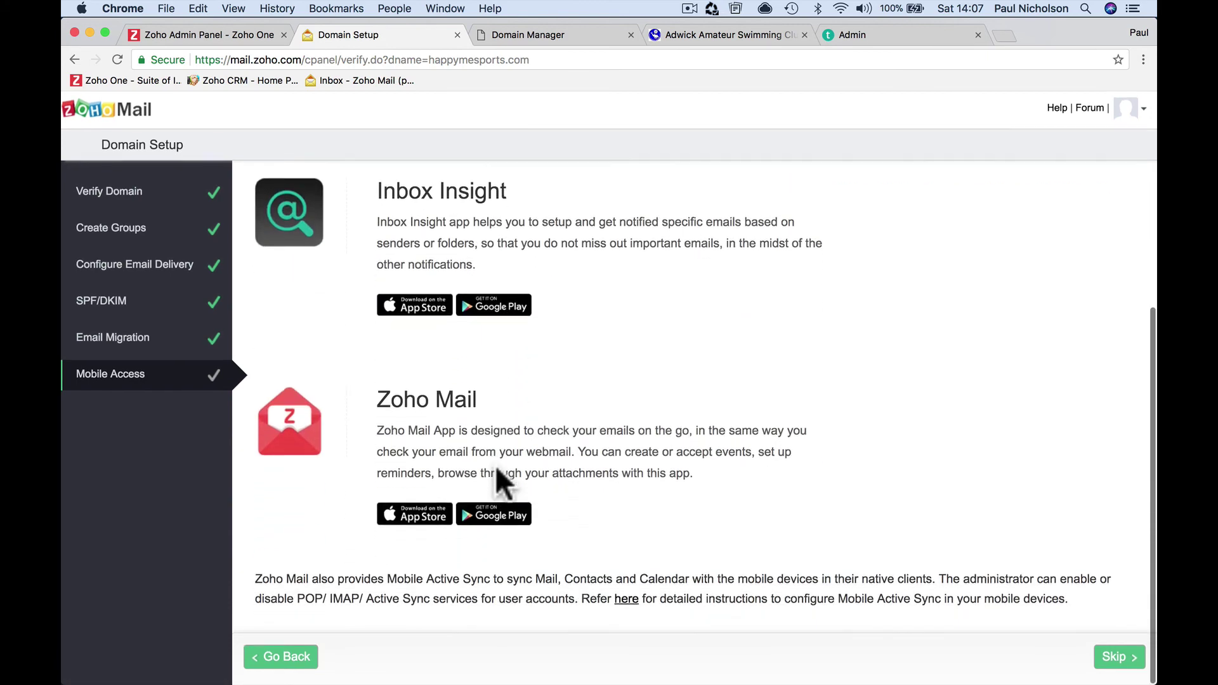
{"action": "scroll", "coordinate": [507, 417], "scroll_direction": "up", "scroll_amount": 5}
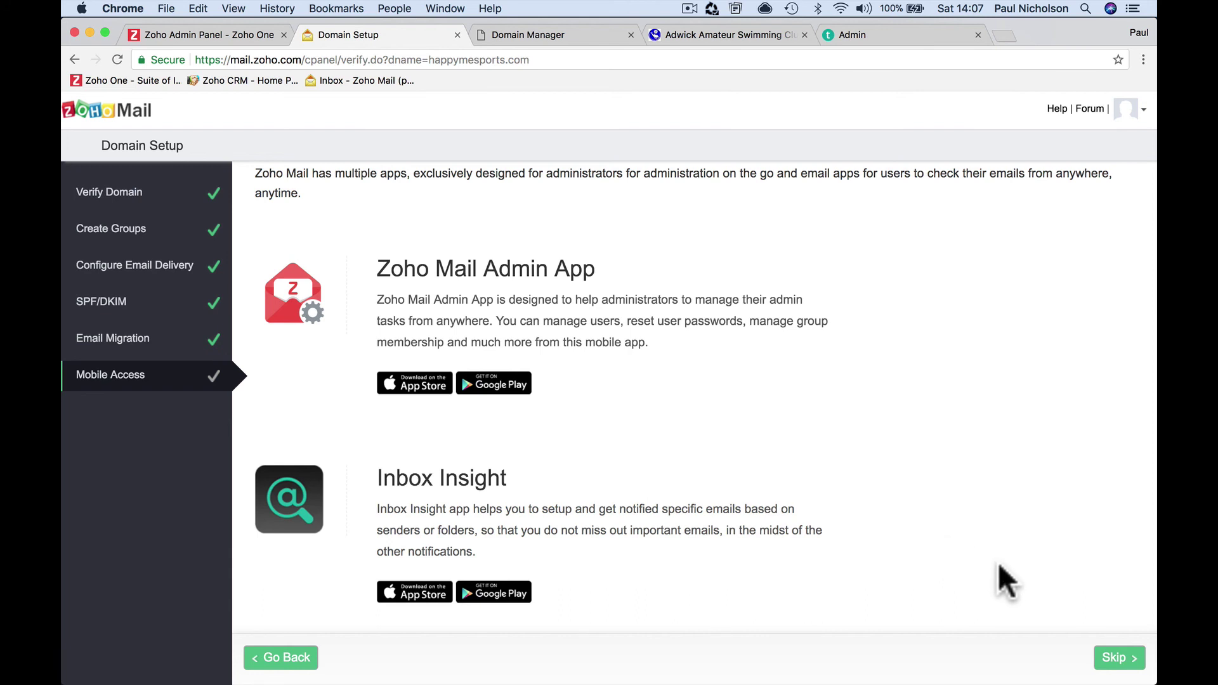
Skip Mobile Access and choose Add to Zoho One for the mail setup
{"action": "left_click", "coordinate": [1119, 659]}
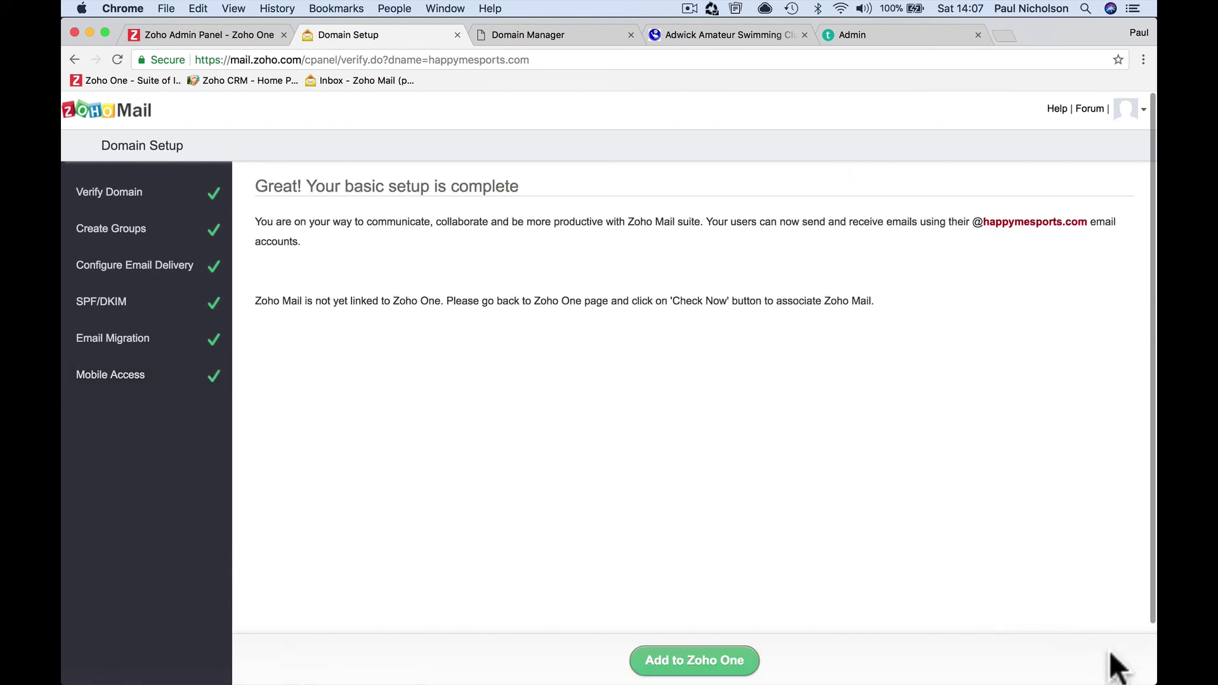
{"action": "left_click", "coordinate": [735, 657]}
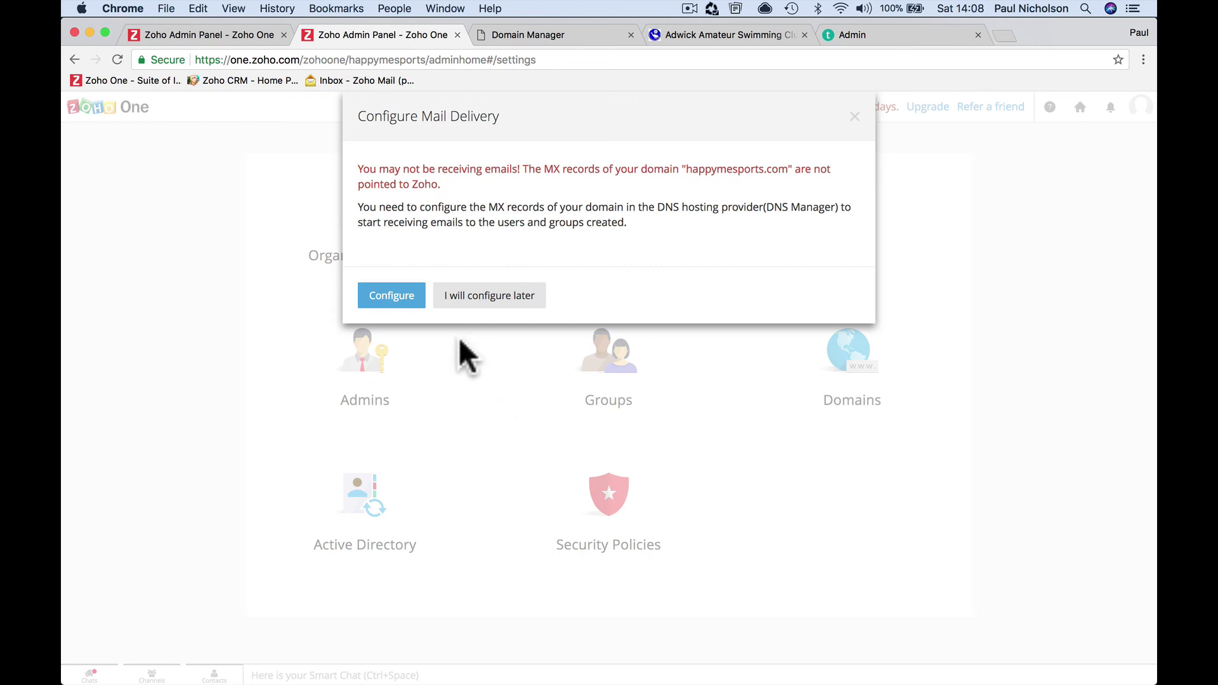
Choose Configure in Zoho One's Configure Mail Delivery warning
{"action": "left_click", "coordinate": [398, 295]}
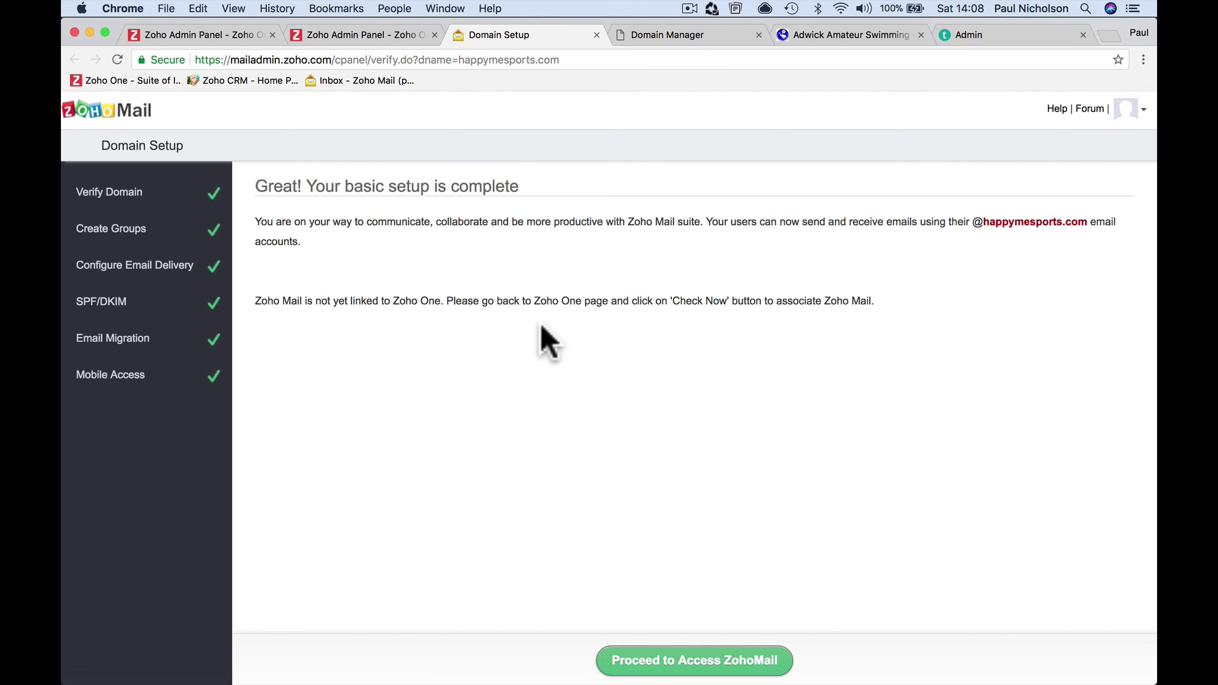
Proceed from the completed happymesports.com domain setup into Zoho Mail
{"action": "left_click", "coordinate": [721, 660]}
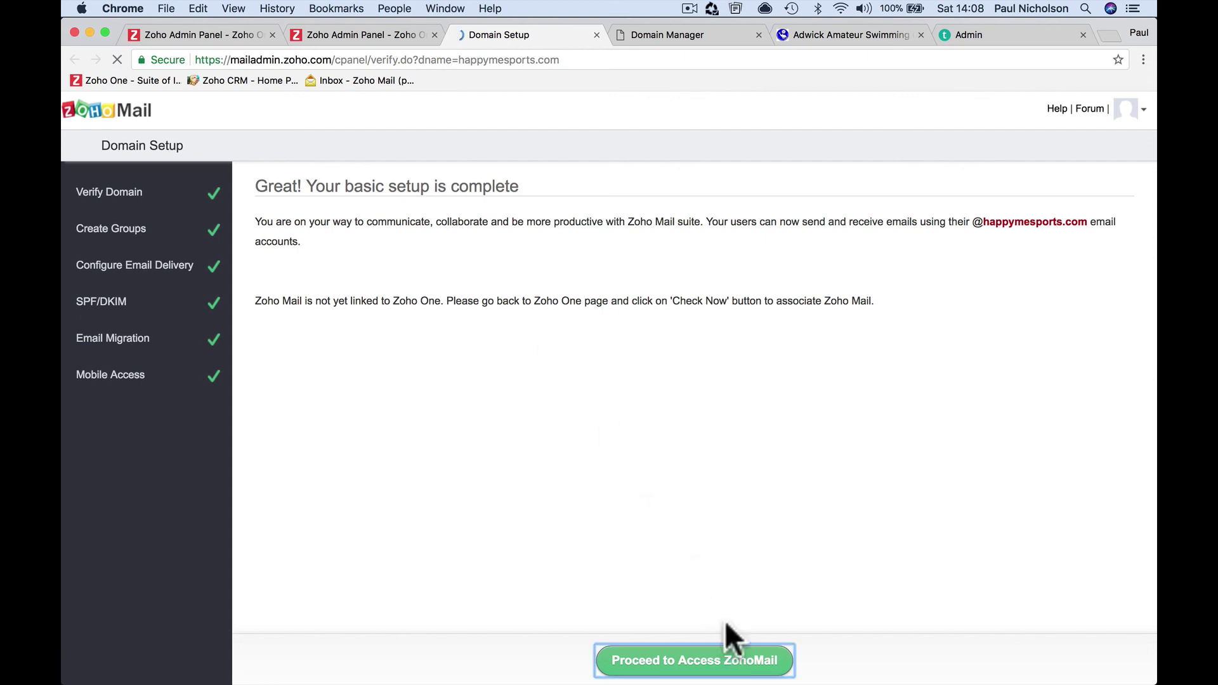